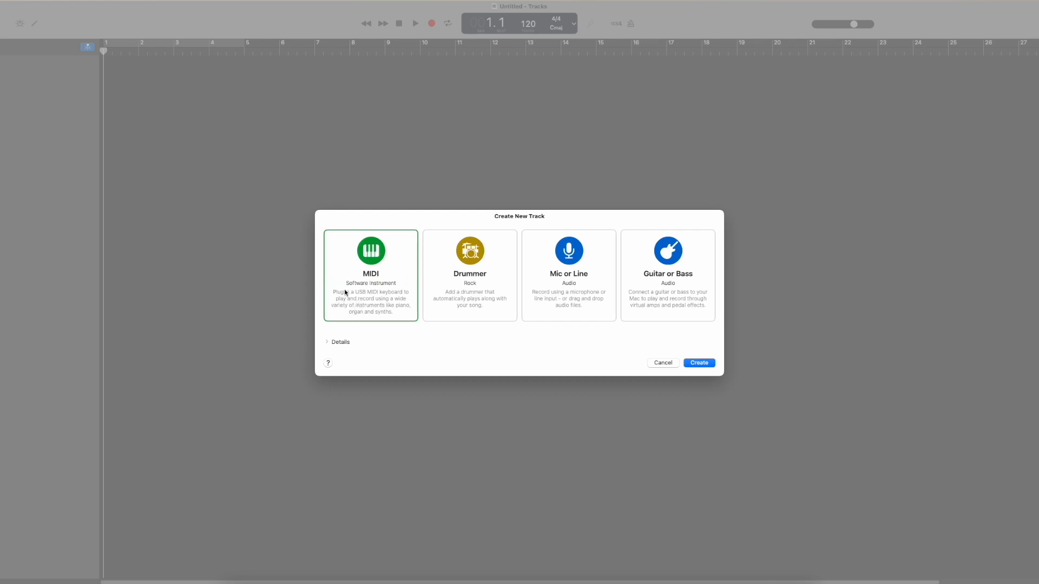
- Create a MIDI software instrument track in the empty project
click(702, 362)
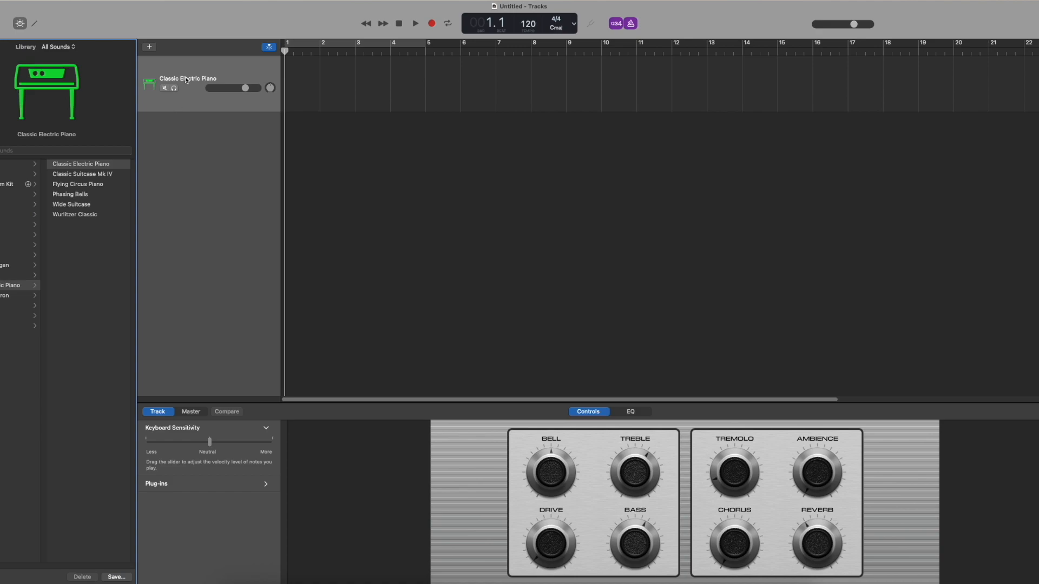
click(323, 122)
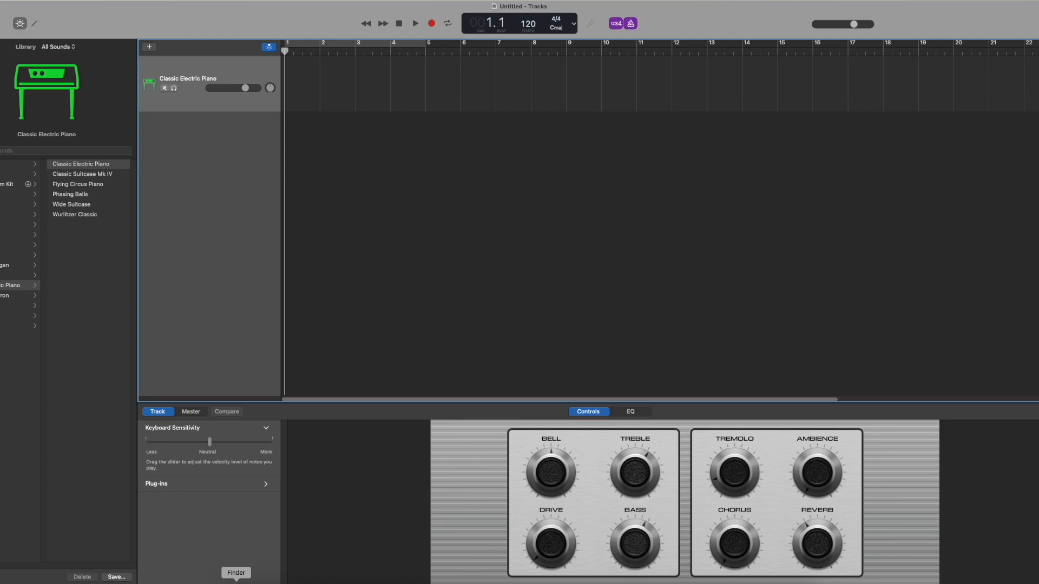
- Import the movie file "Ruining the soup.mp4" from Finder at the start of the timeline
click(236, 582)
drag(803, 133, 855, 140)
click(793, 174)
click(776, 180)
click(778, 173)
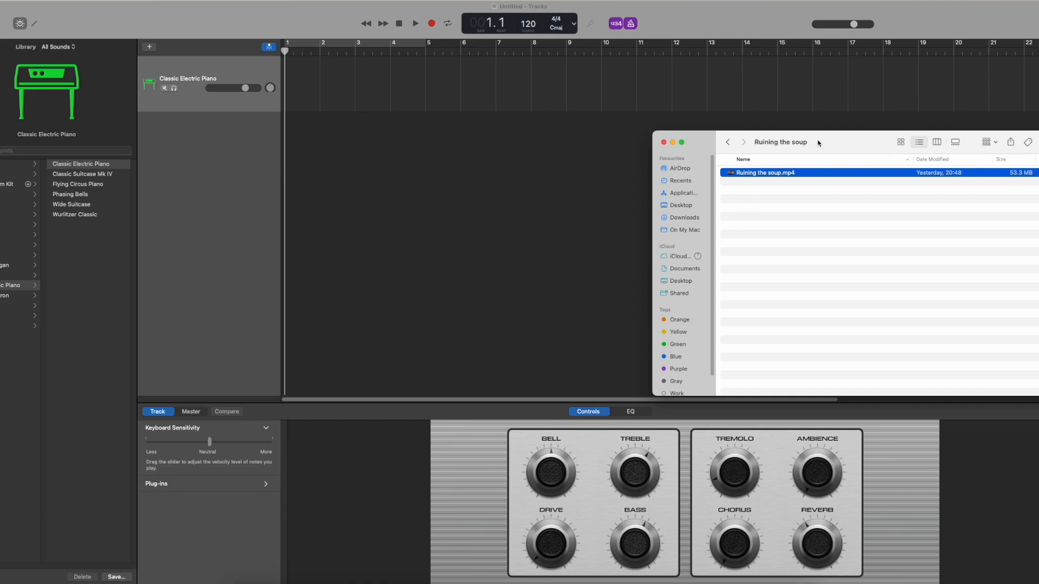
drag(842, 135, 817, 117)
drag(749, 160, 292, 128)
click(576, 129)
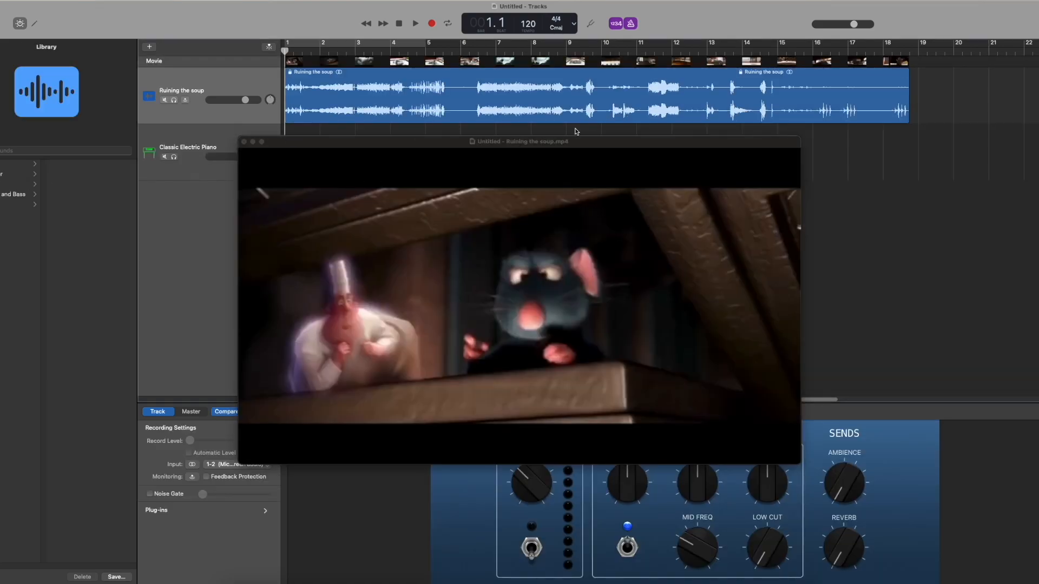
- Play a moment of the movie, then shrink its window and place it clear of the track headers and opening bars
click(603, 154)
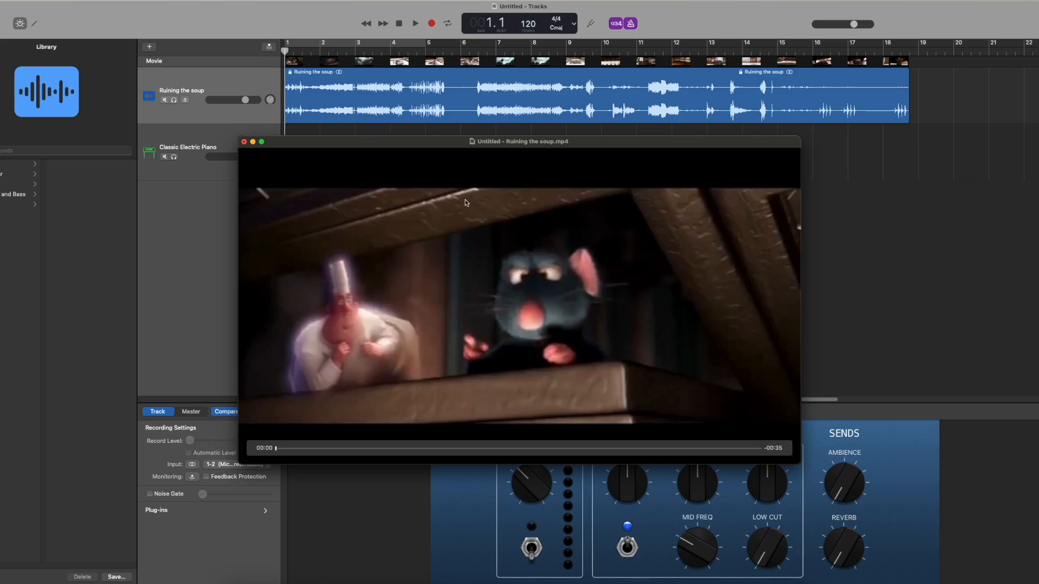
drag(465, 202, 517, 174)
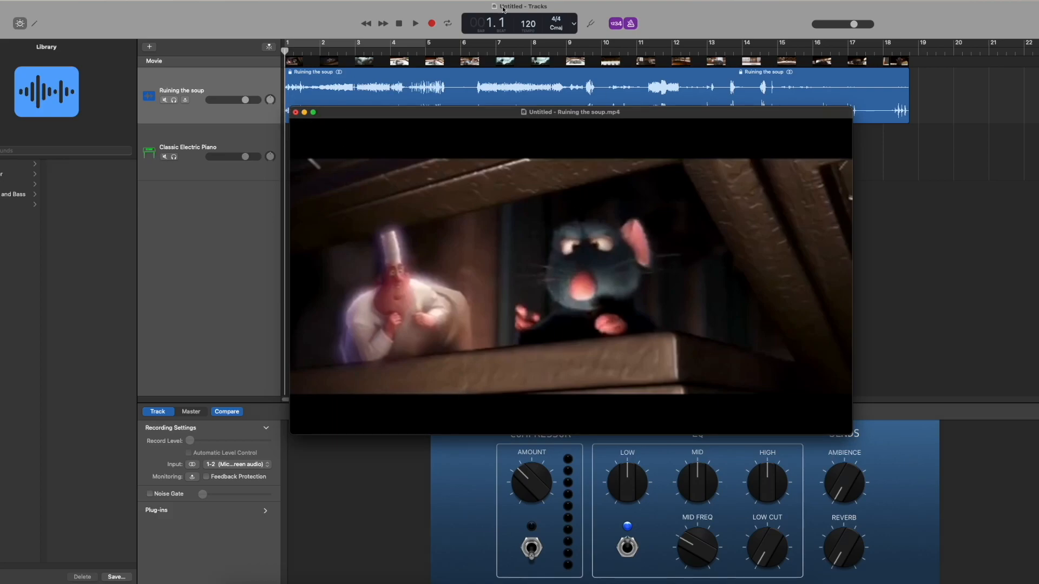
key(space)
key(space)
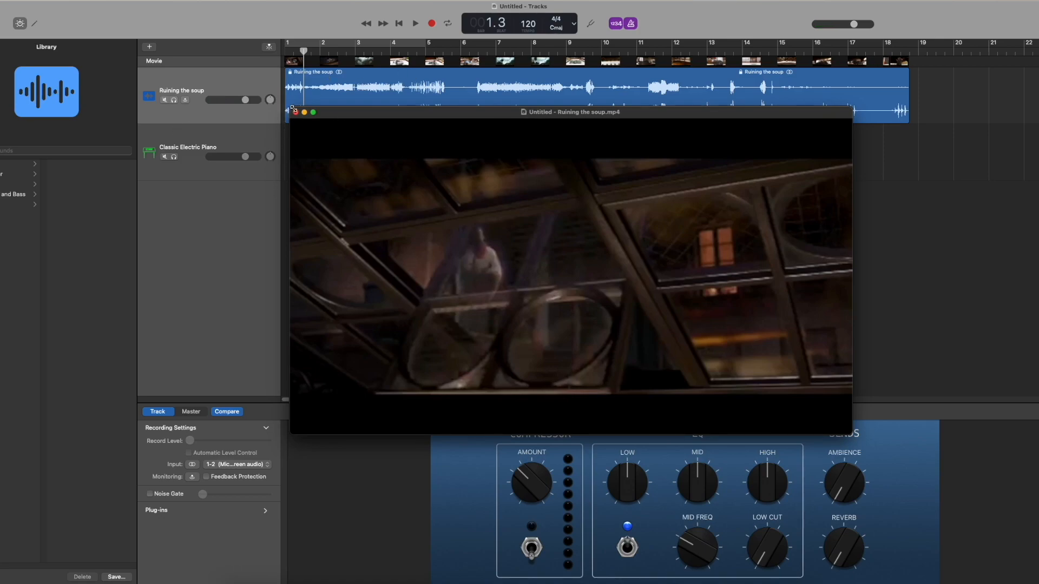
drag(291, 107, 575, 274)
drag(677, 278, 855, 83)
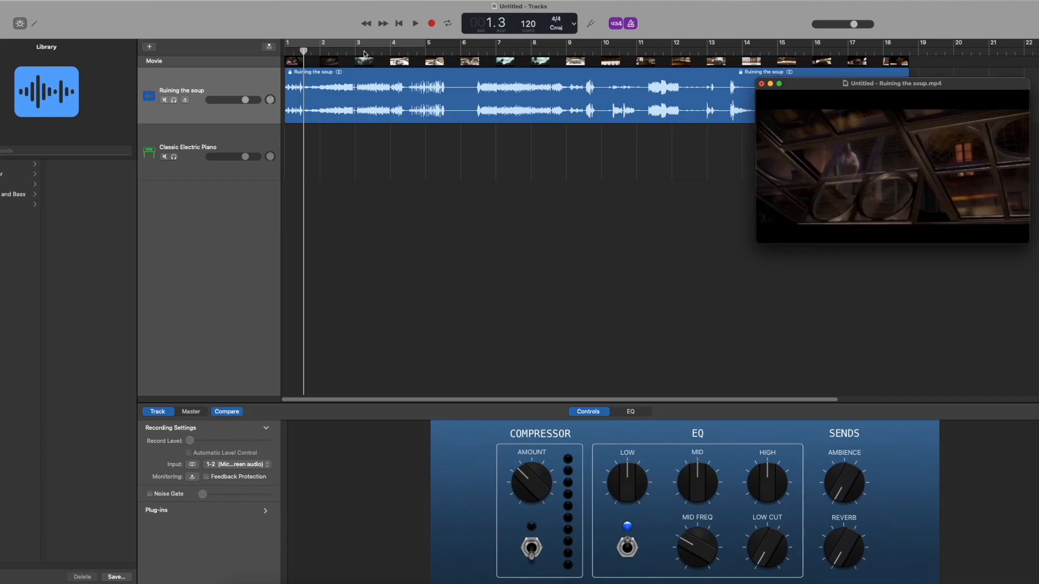
- Look at the movie audio and Classic Electric Piano tracks, then play the clip from the beginning to about bar 2
click(182, 80)
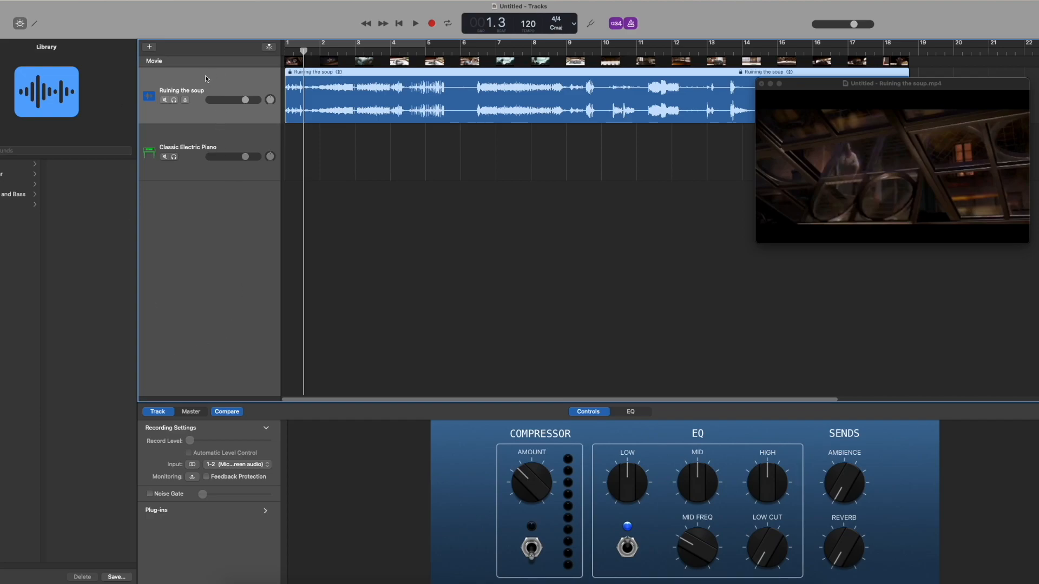
click(195, 150)
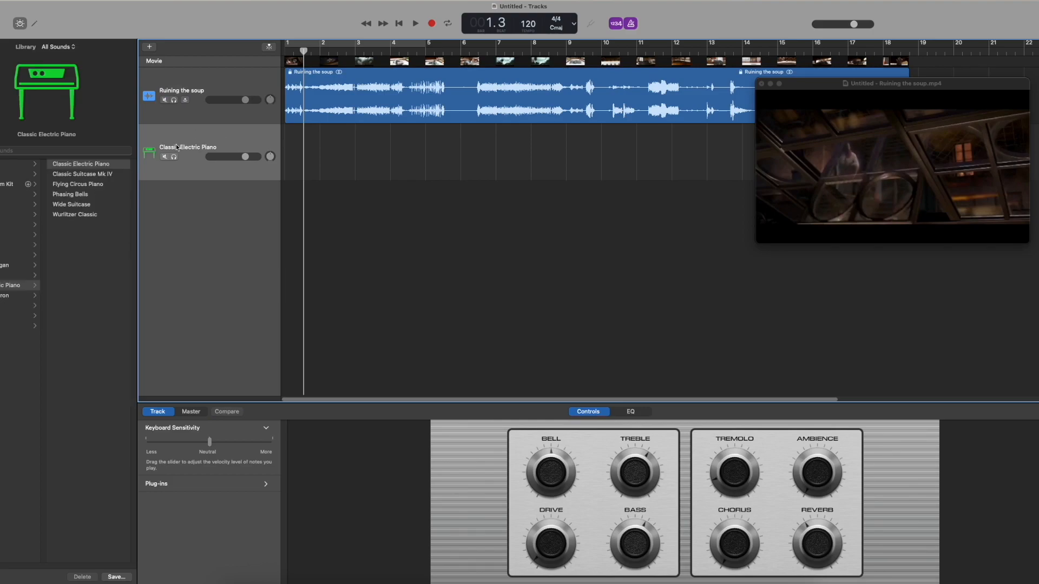
click(210, 81)
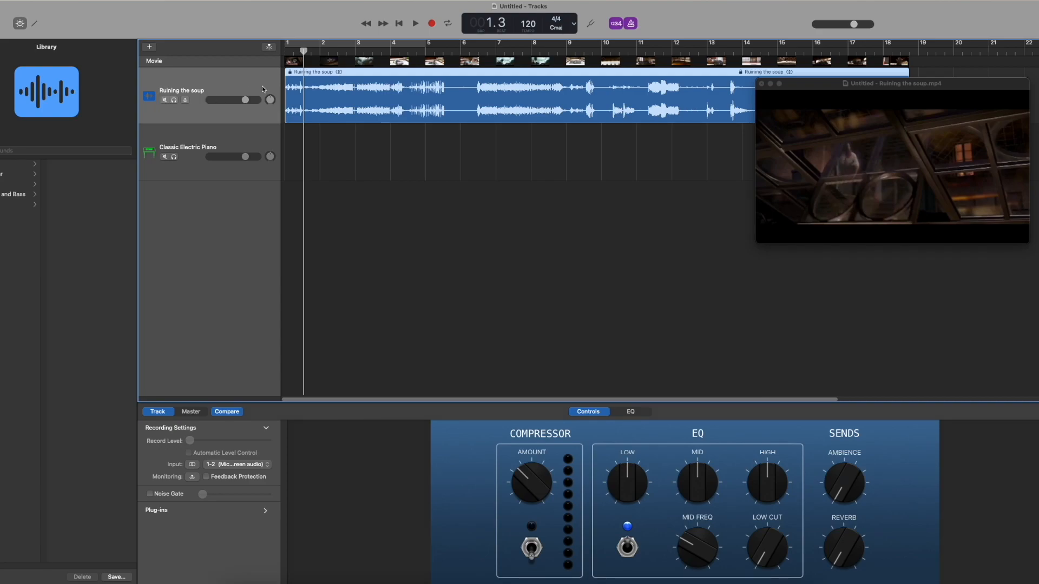
key(Return)
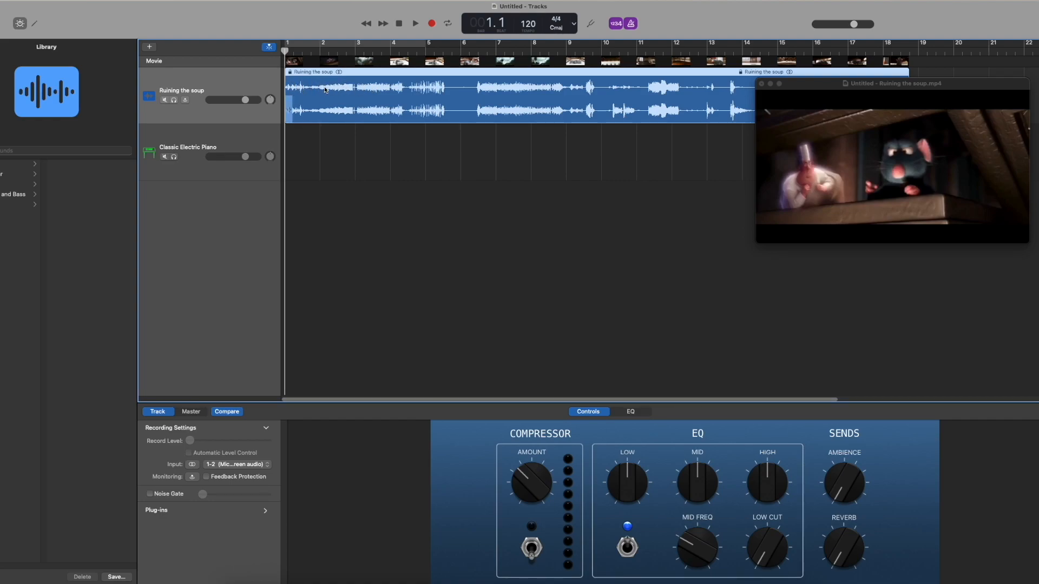
click(357, 148)
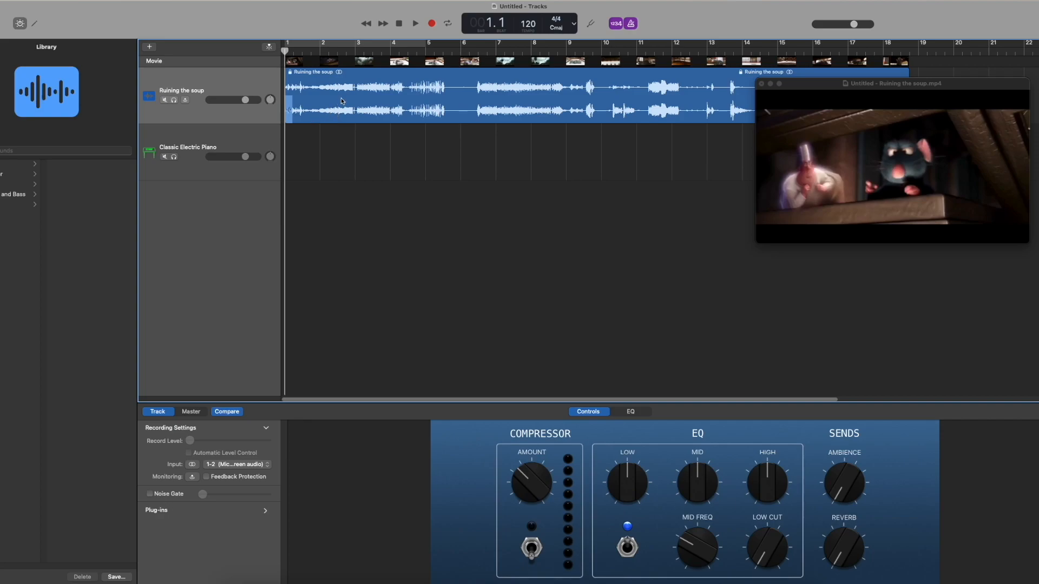
click(417, 24)
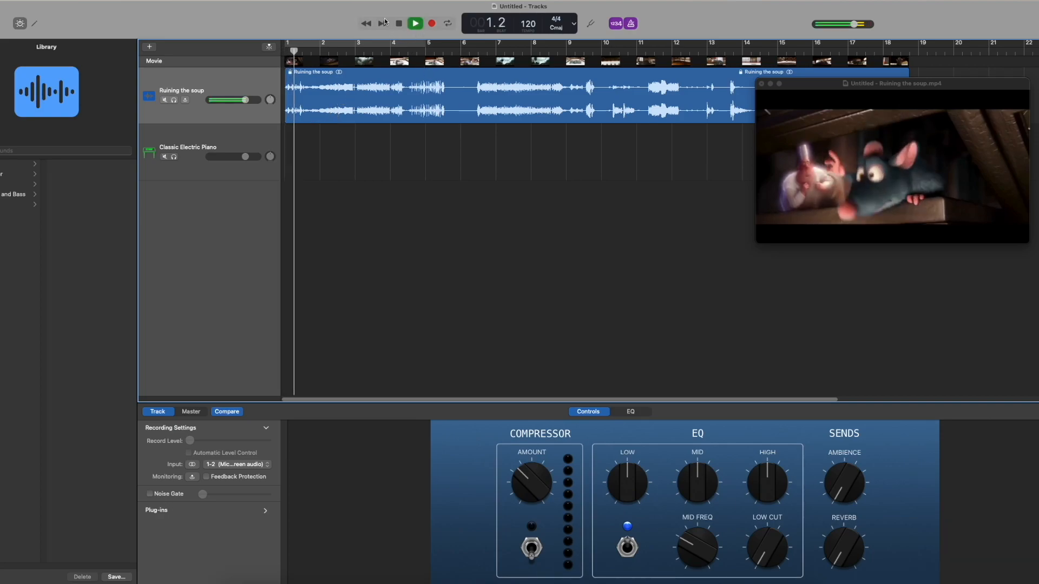
click(400, 24)
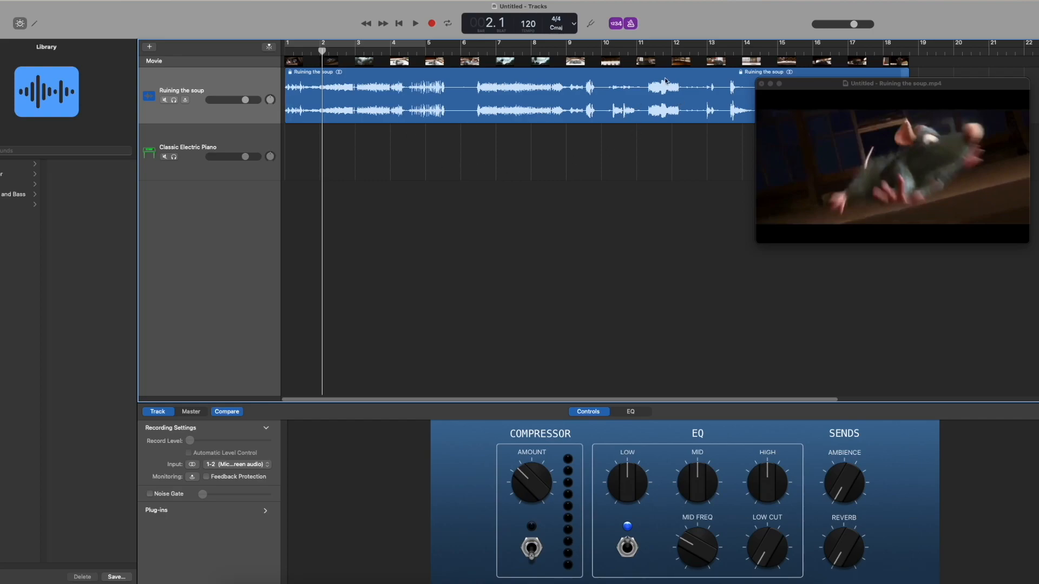
- Turn off the metronome and play the movie on from bar 2 to check it
click(631, 25)
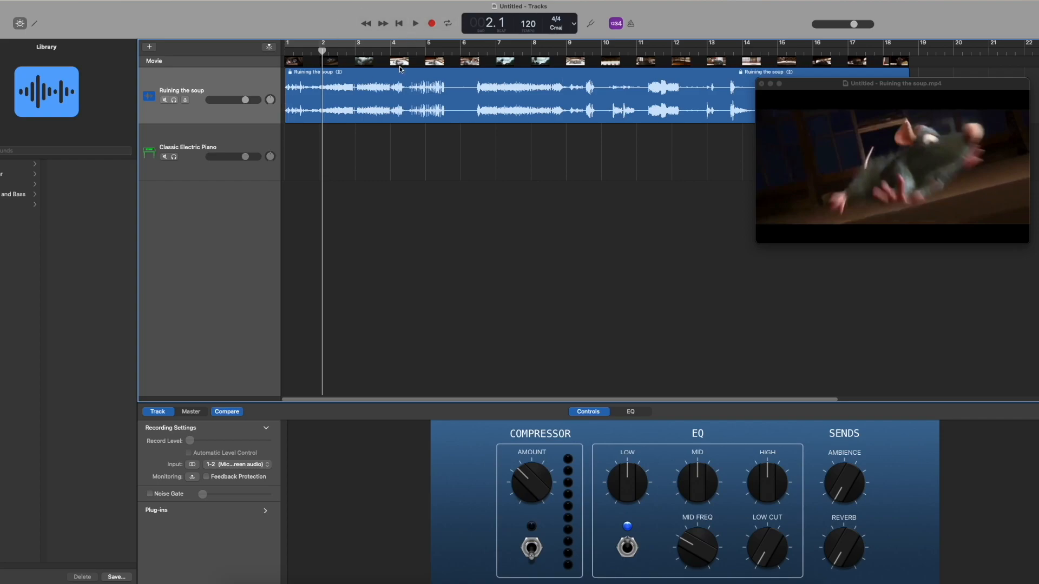
click(415, 23)
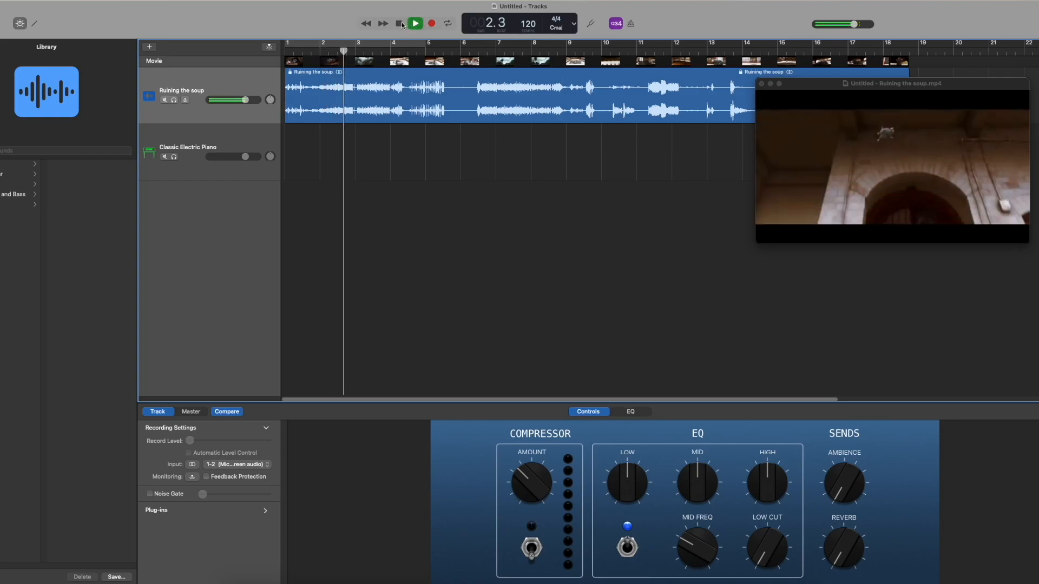
click(400, 24)
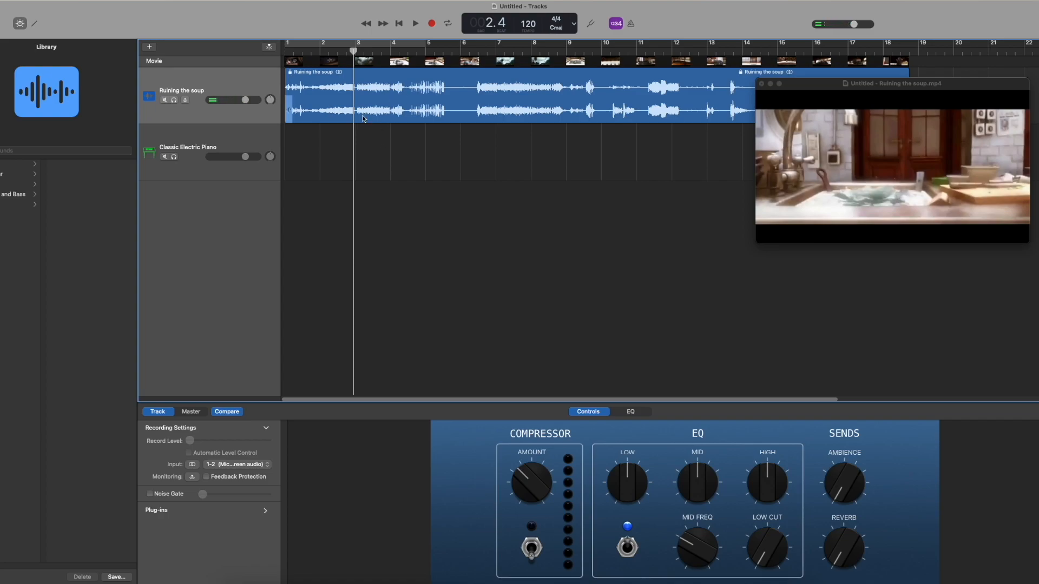
- Browse the woodwind, string and brass sounds and change the Classic Electric Piano track's instrument to String Ensemble
mouse_move(925, 113)
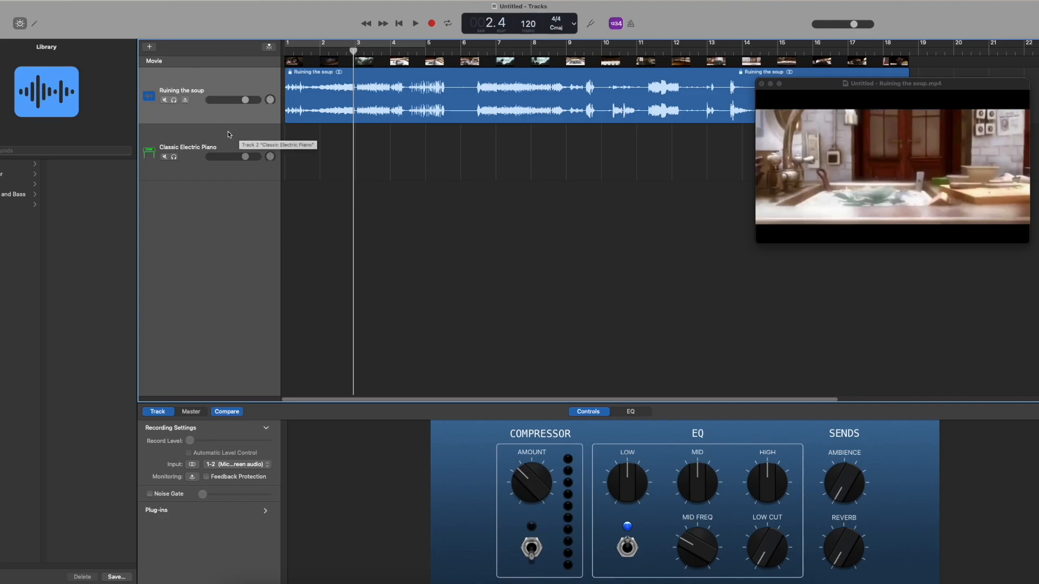
click(198, 85)
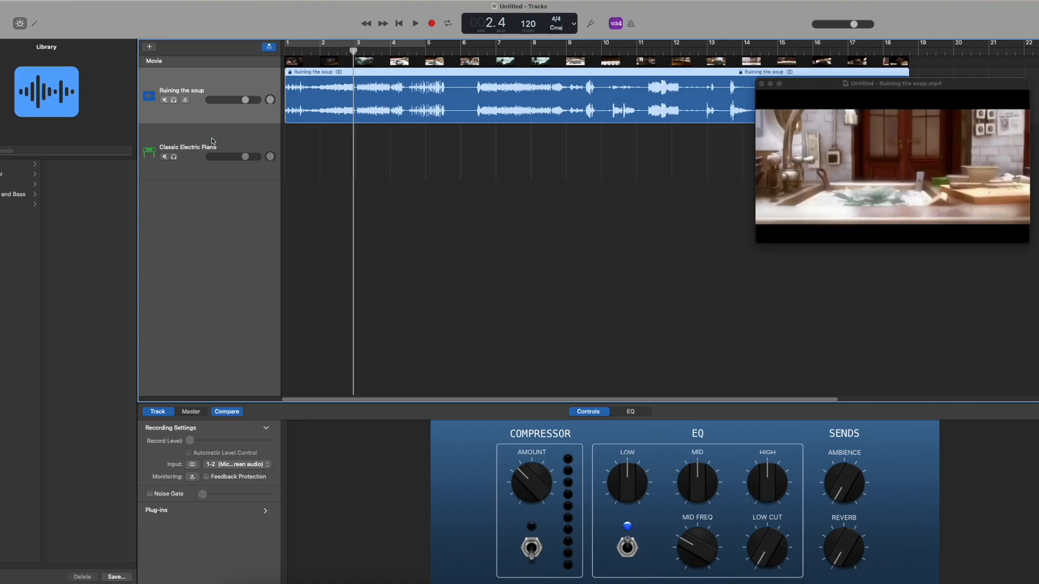
click(258, 134)
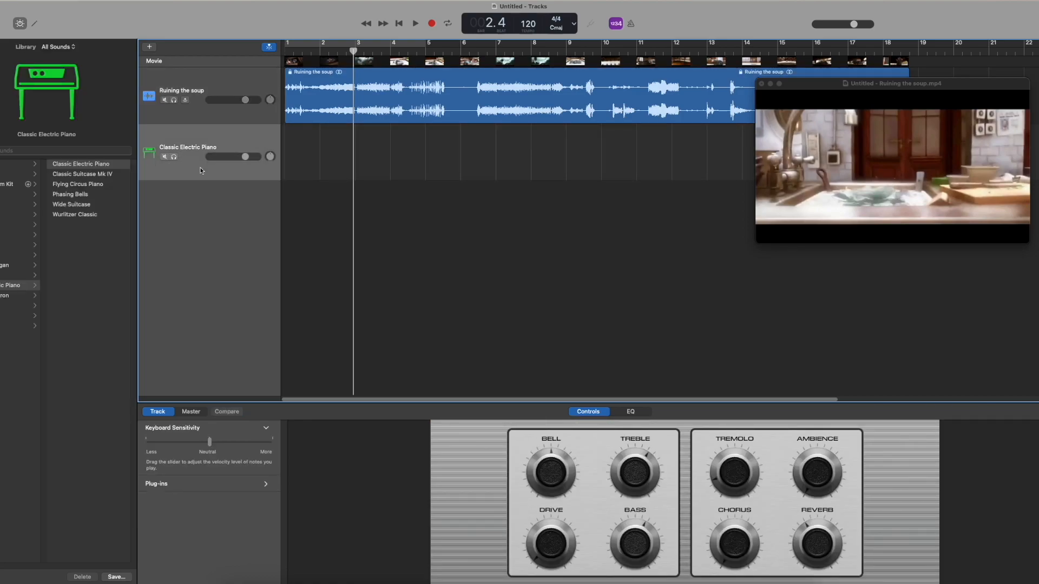
mouse_move(68, 77)
click(11, 224)
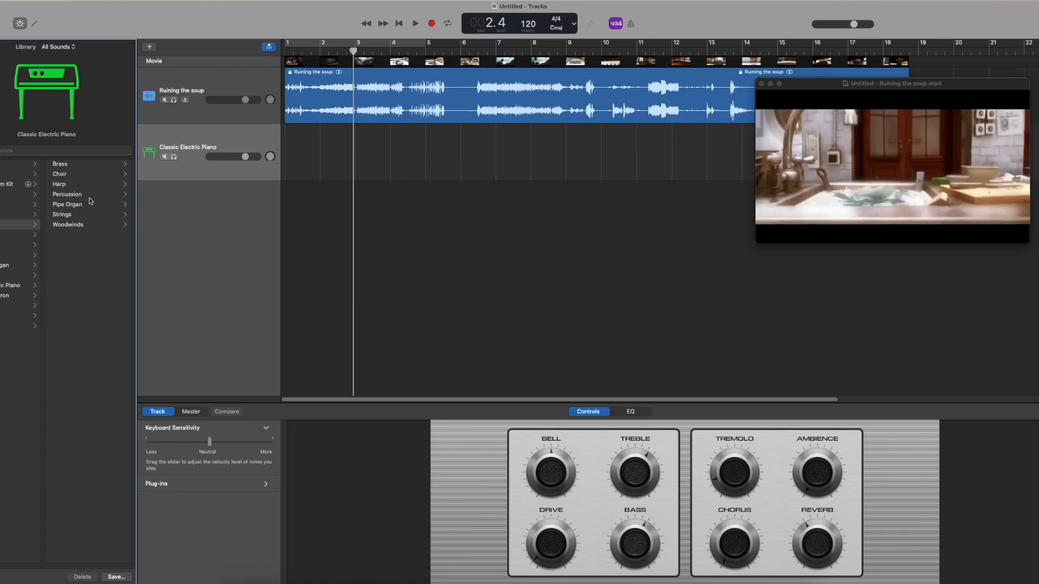
click(77, 225)
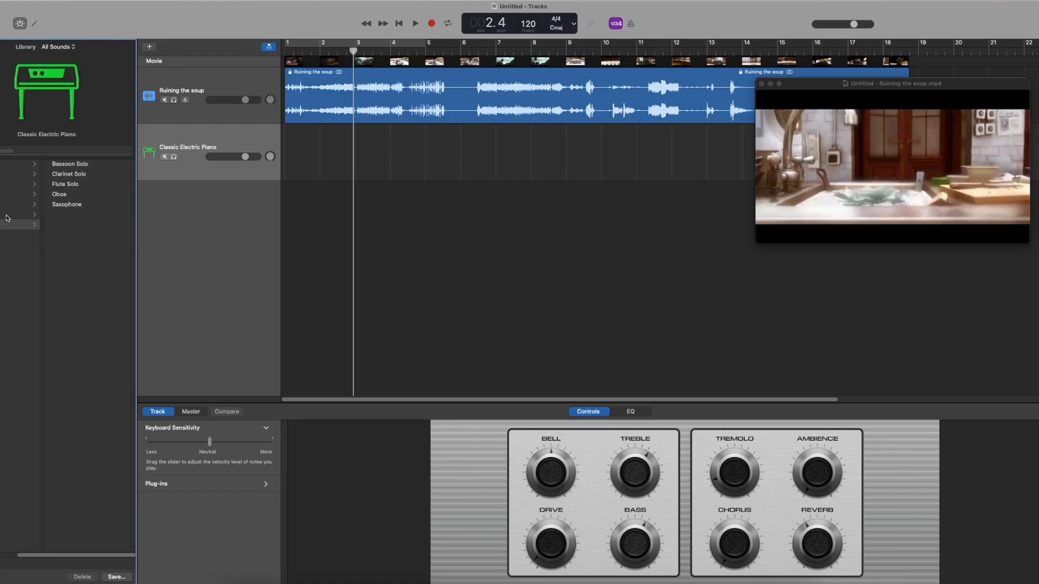
click(17, 215)
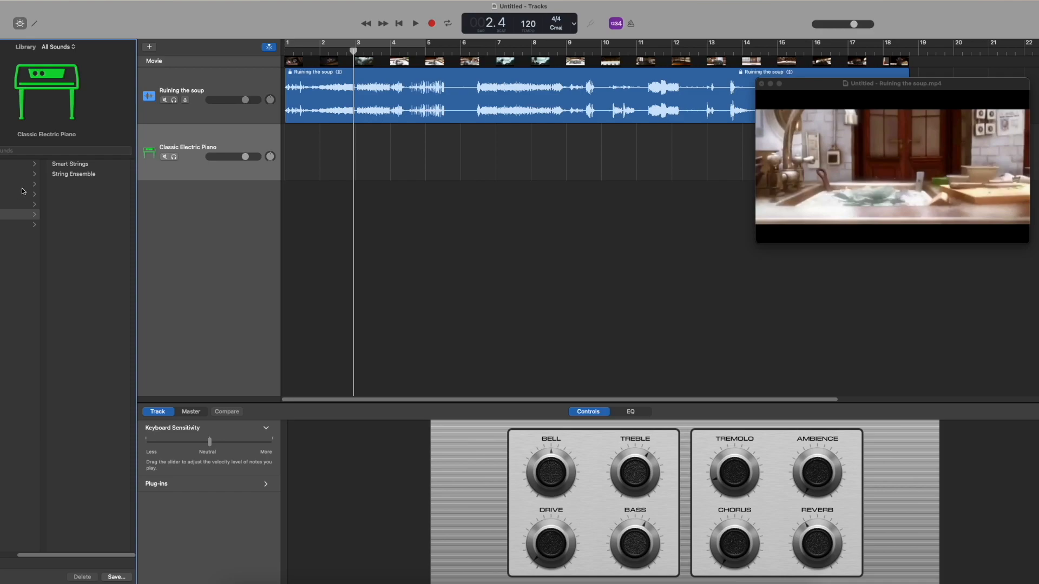
click(16, 164)
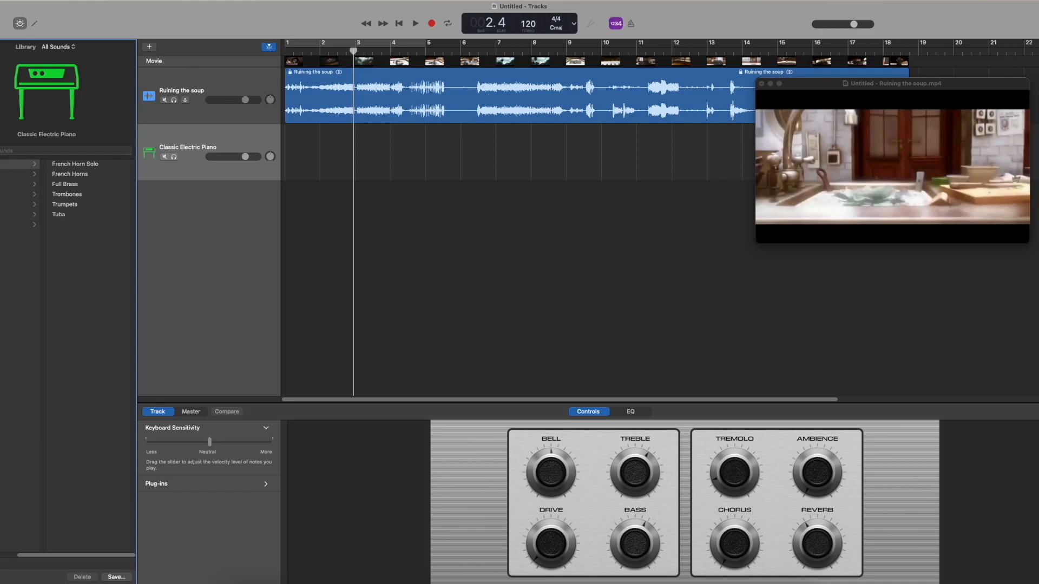
click(16, 214)
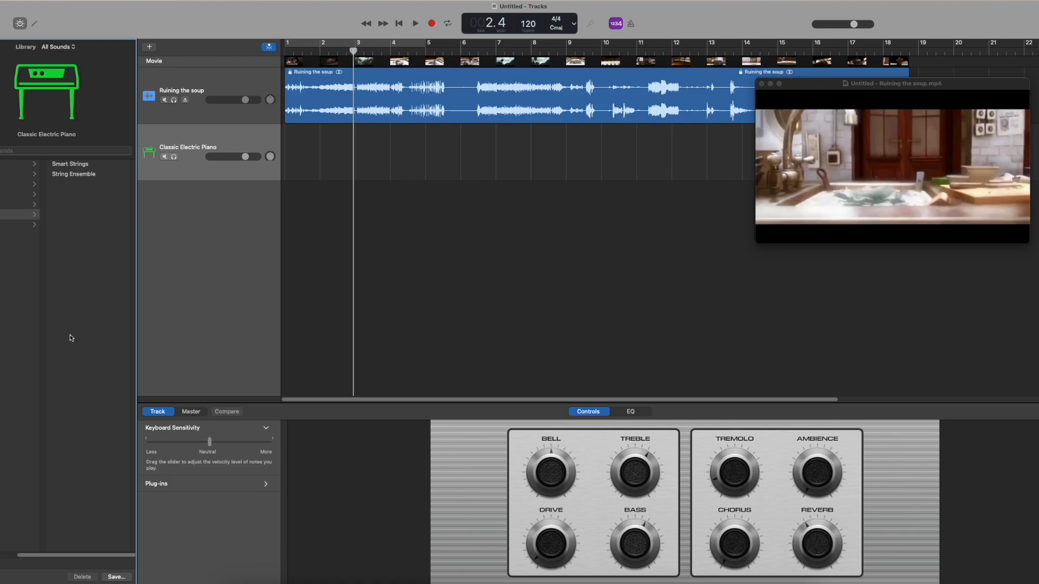
click(85, 176)
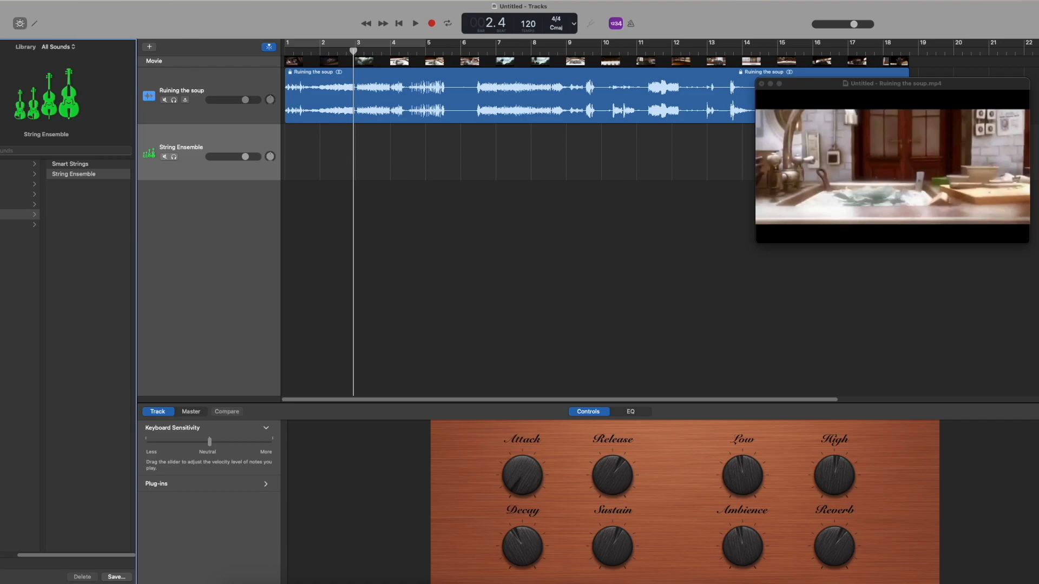
- Show the Musical Typing keyboard for the String Ensemble track, then close it
click(189, 0)
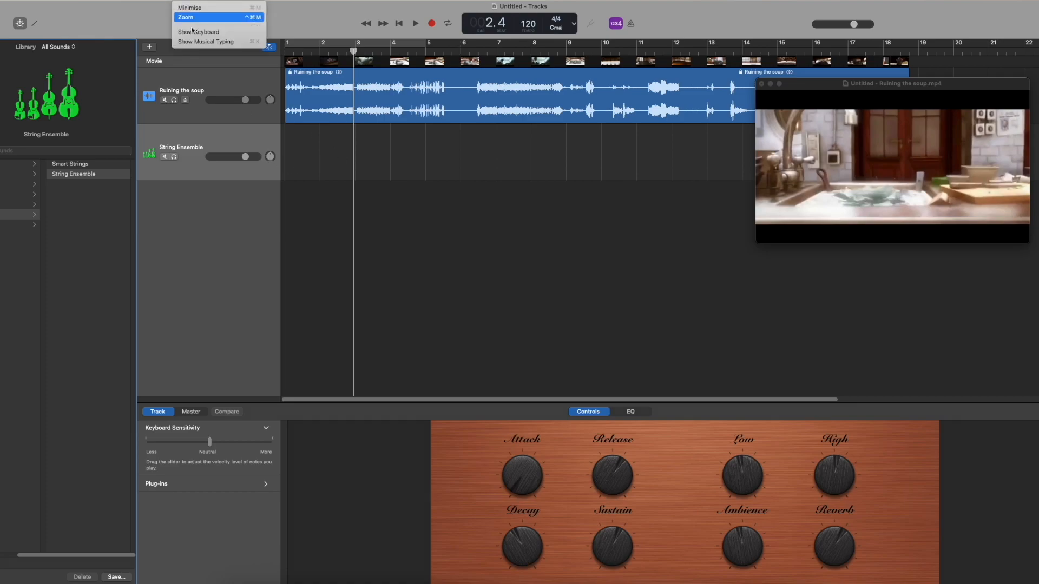
click(227, 44)
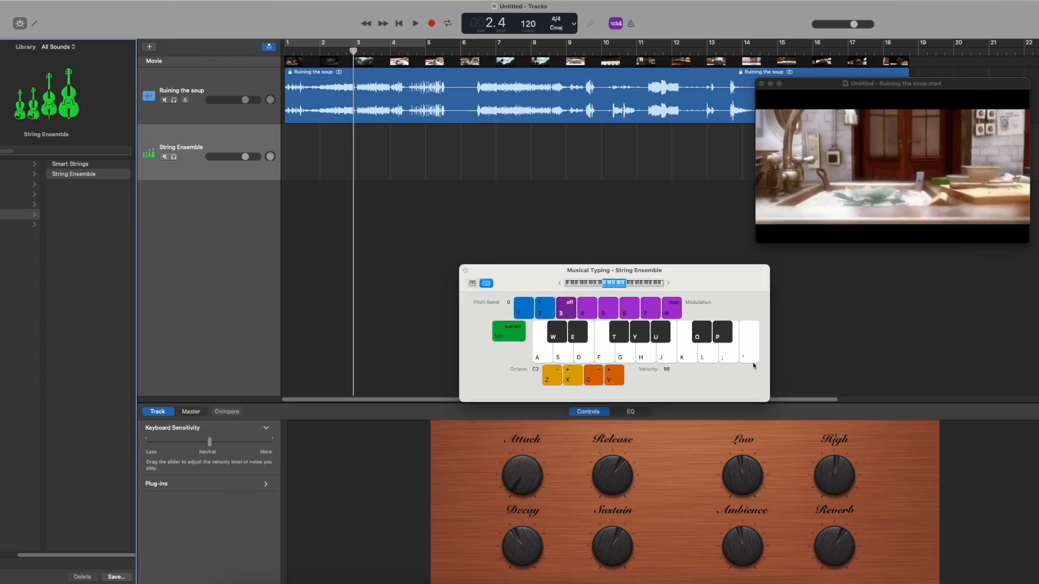
click(464, 271)
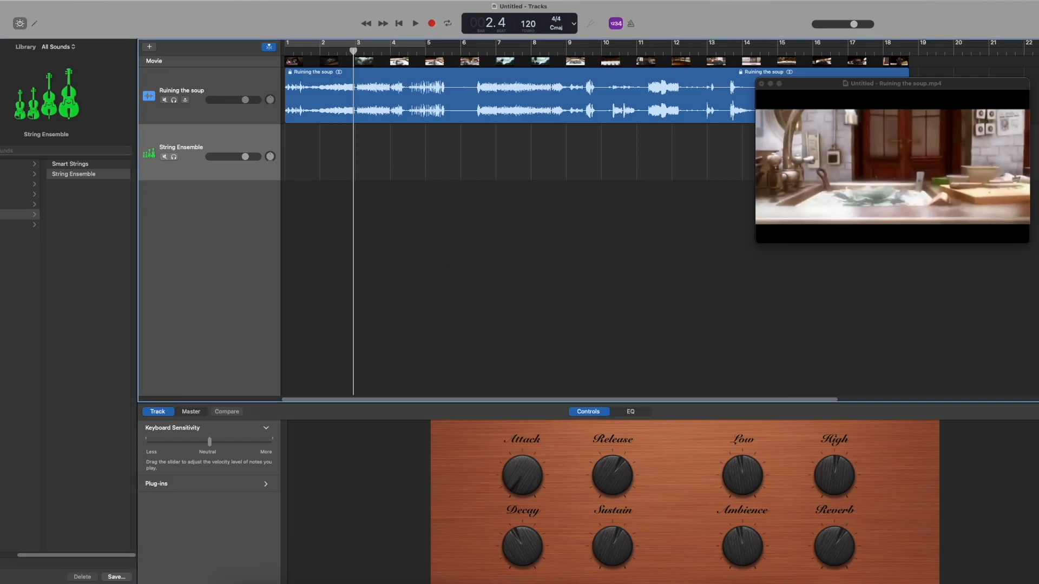
- Play the movie from the beginning to about bar 3 to study the opening action
drag(306, 52, 284, 53)
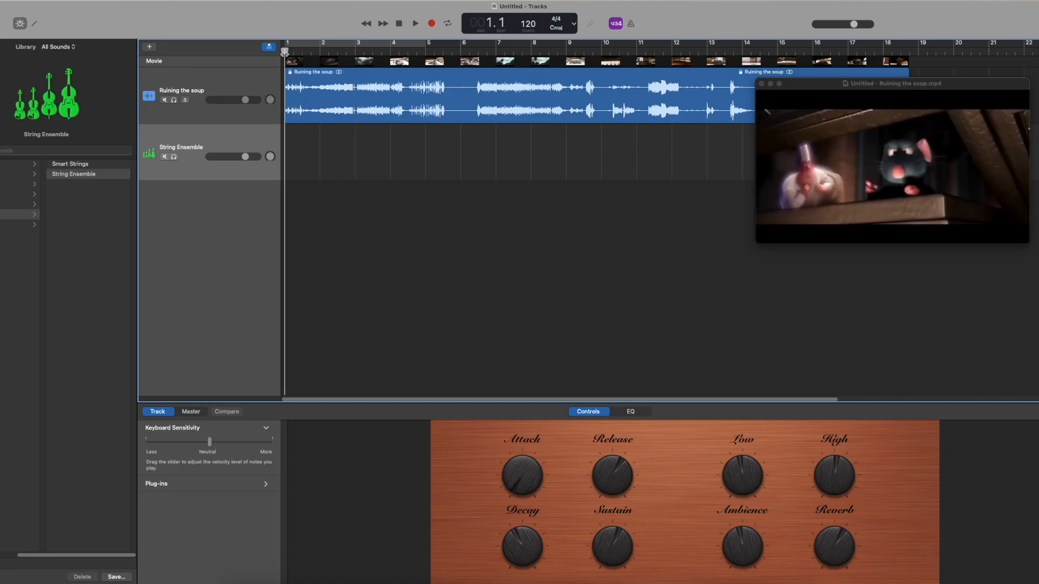
click(416, 27)
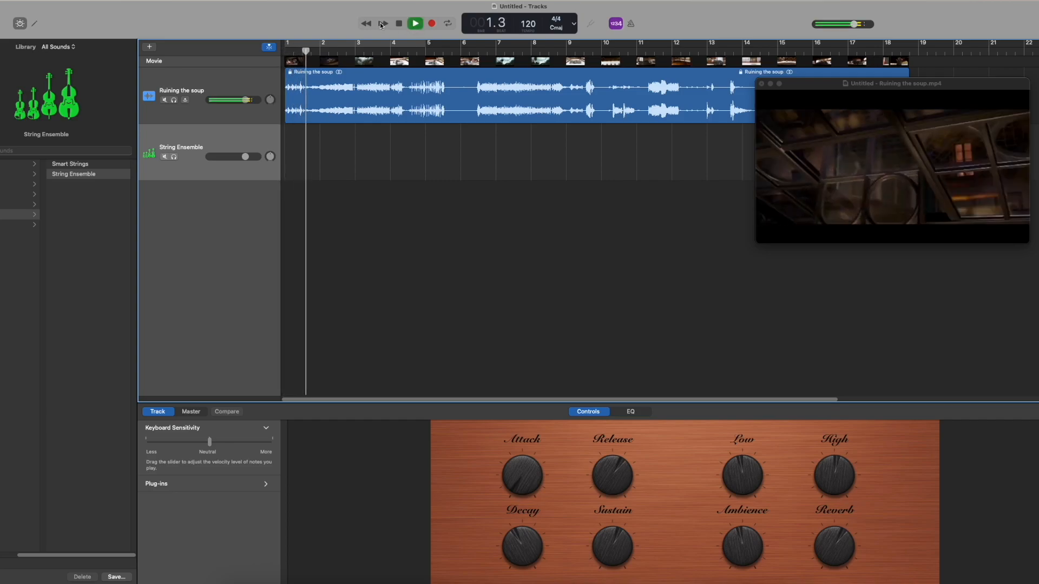
click(411, 25)
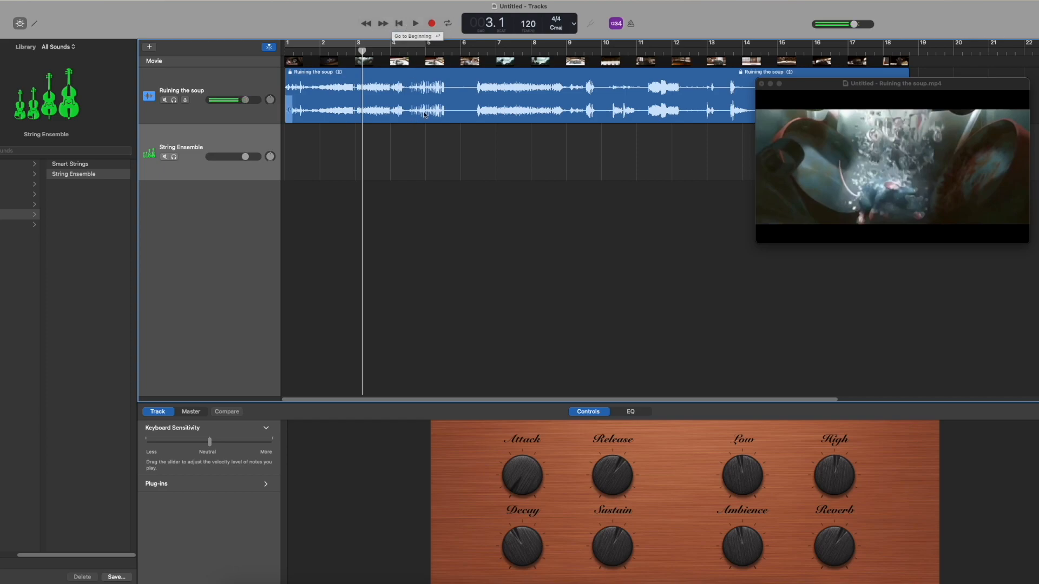
- Rehearse a String Ensemble part against the movie from the beginning to about bar 3, then return to the start
drag(326, 52, 279, 48)
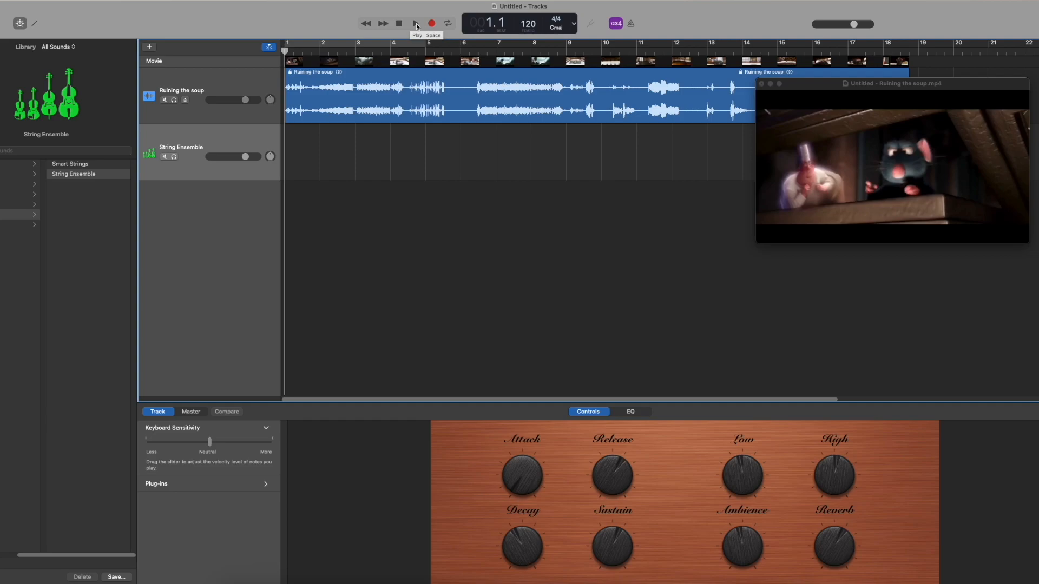
click(416, 24)
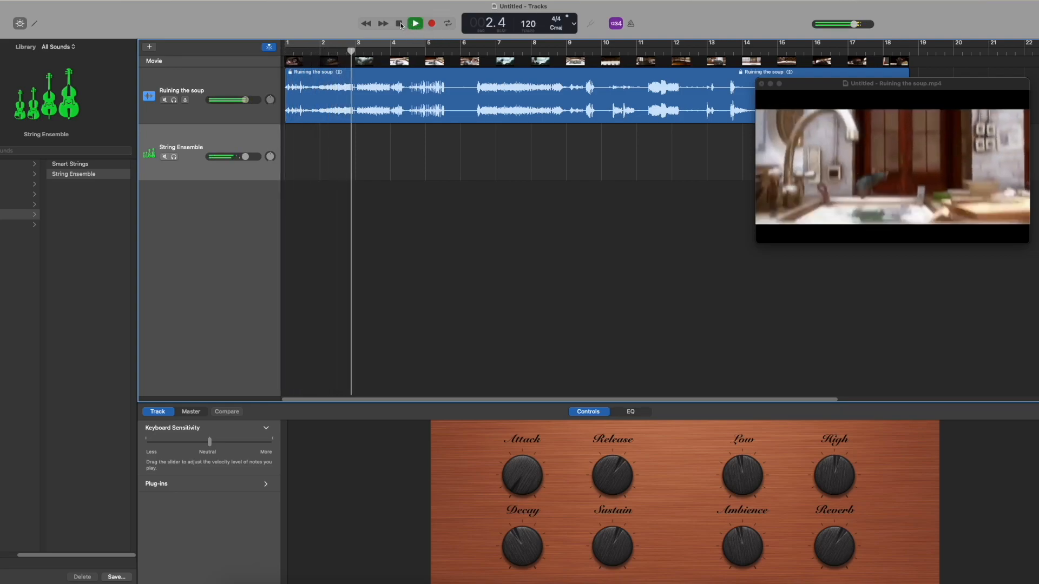
click(400, 24)
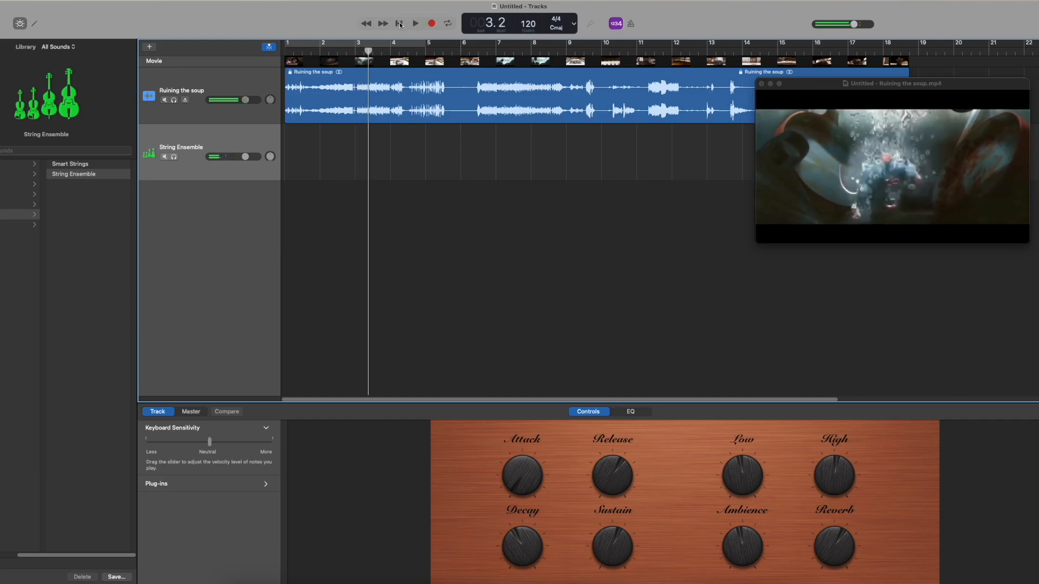
click(400, 24)
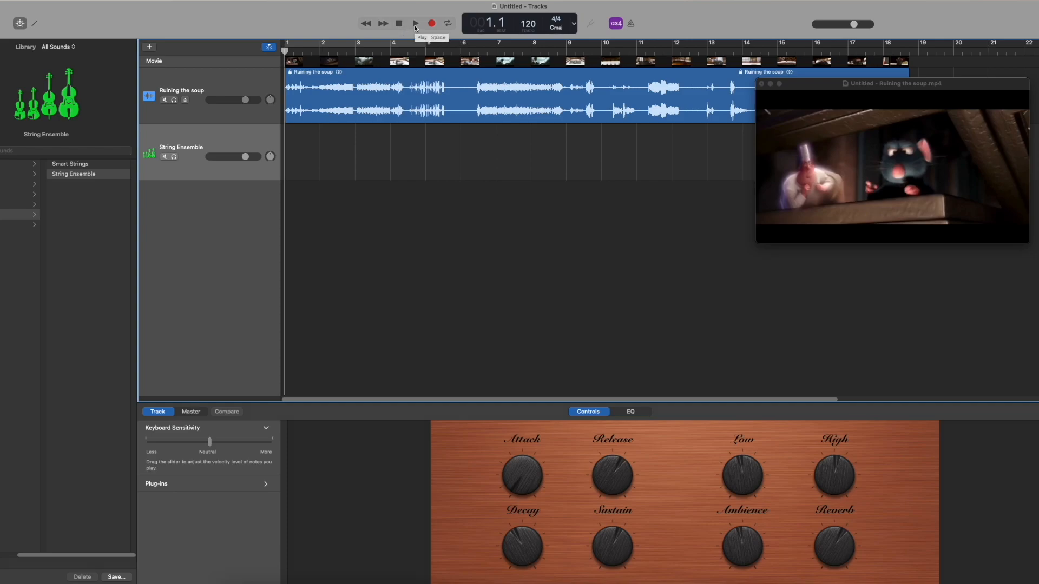
- Record a descending run ending in a held low note on the String Ensemble track, from the beginning to about bar 3
click(382, 23)
click(383, 23)
click(366, 24)
click(366, 23)
mouse_move(291, 50)
mouse_down()
mouse_move(321, 50)
mouse_move(285, 51)
mouse_up()
click(432, 24)
click(433, 24)
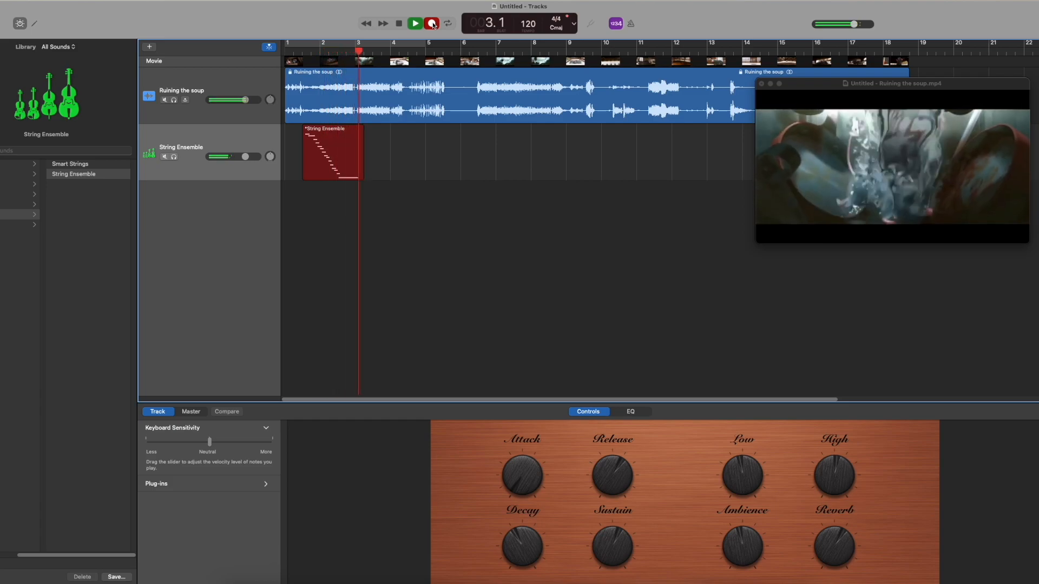
key(space)
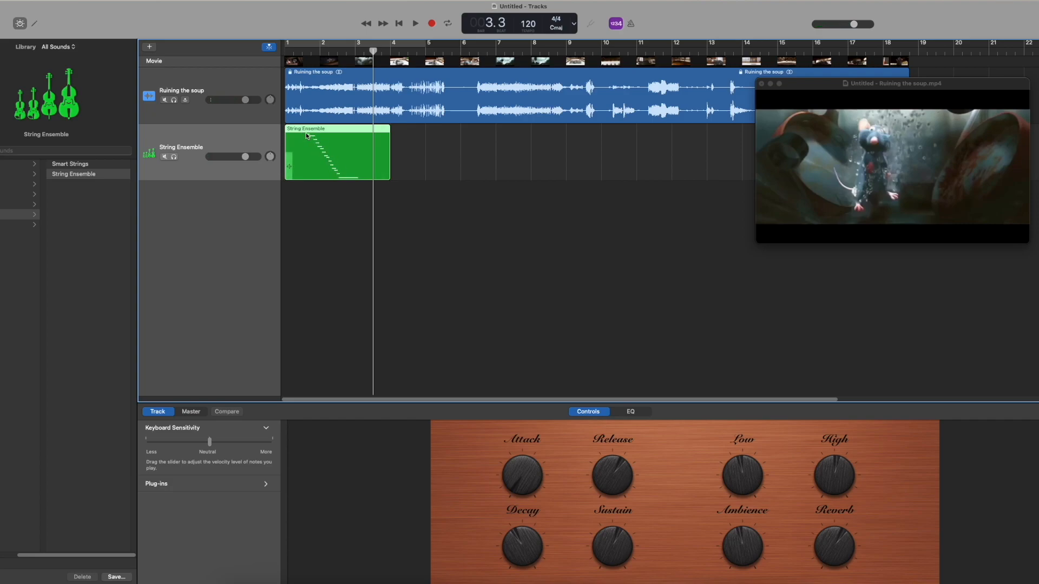
- Move the playhead to the splash at about bar 2 beat 4 and look over the recorded String Ensemble region
drag(311, 51, 352, 51)
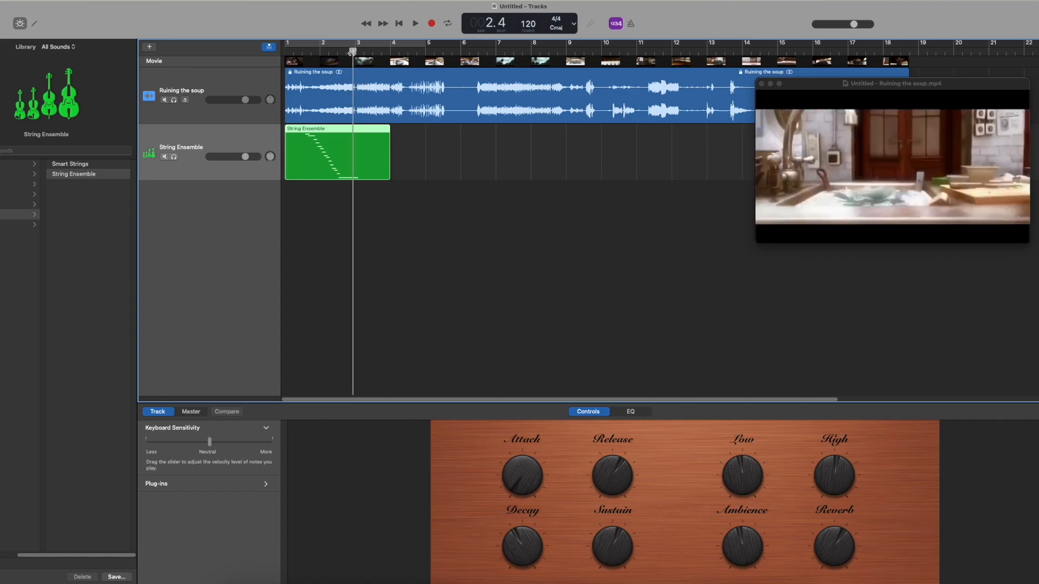
click(418, 180)
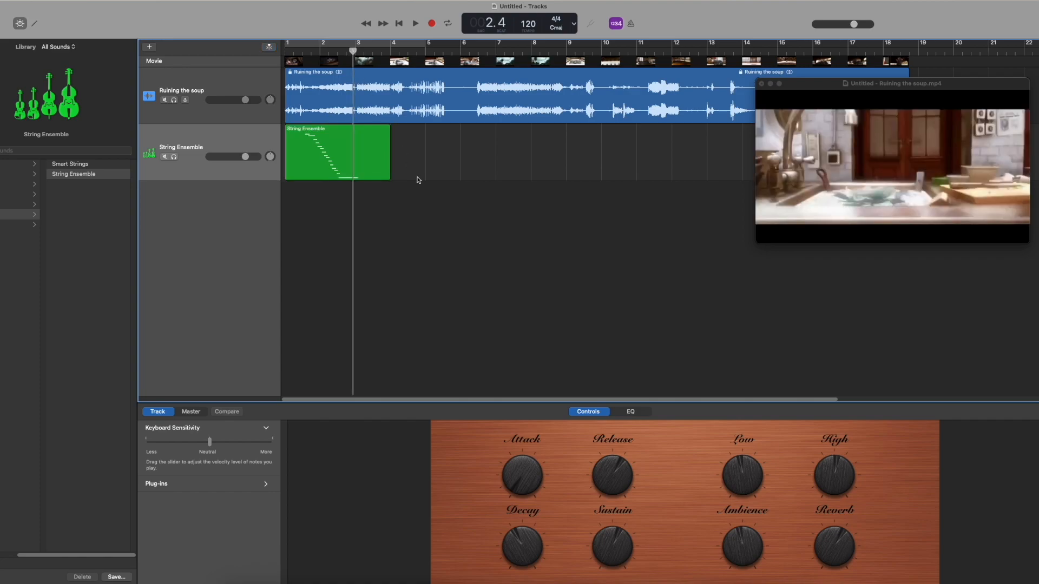
drag(419, 161, 454, 175)
click(192, 135)
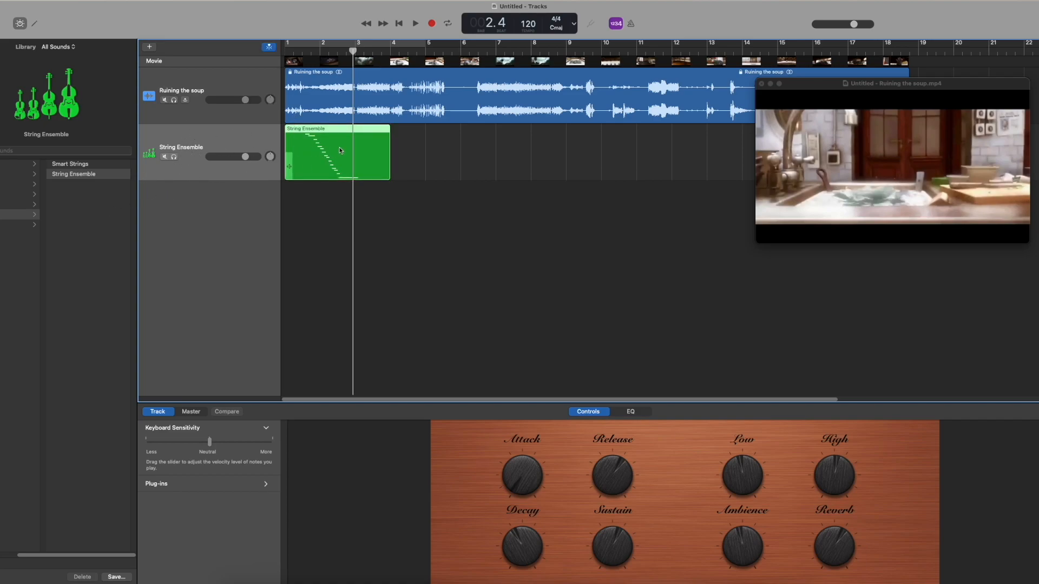
click(401, 147)
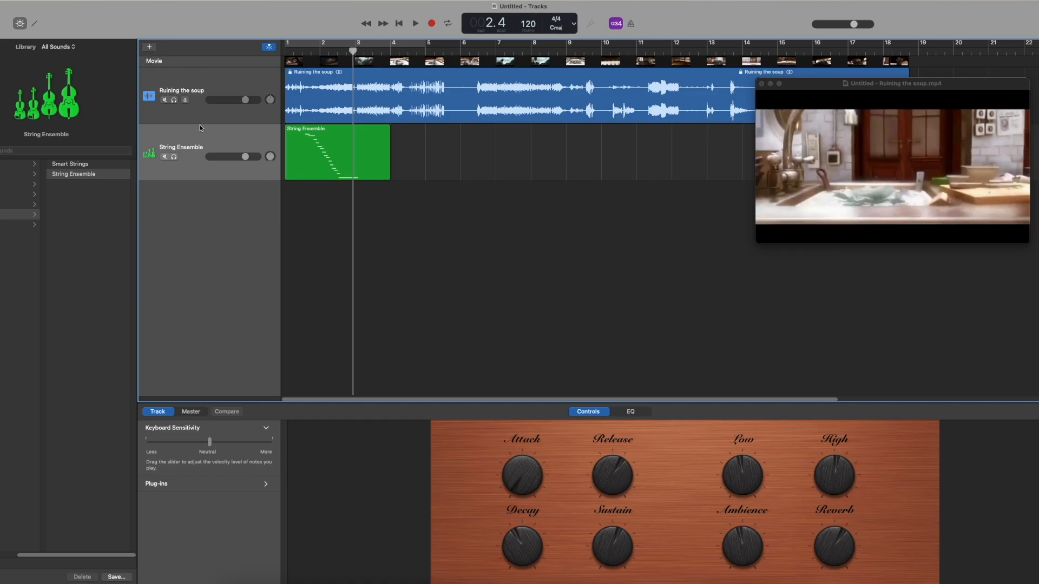
- Add a new software instrument track and set its sound to Orchestral Kit from the orchestral percussion sounds
click(150, 48)
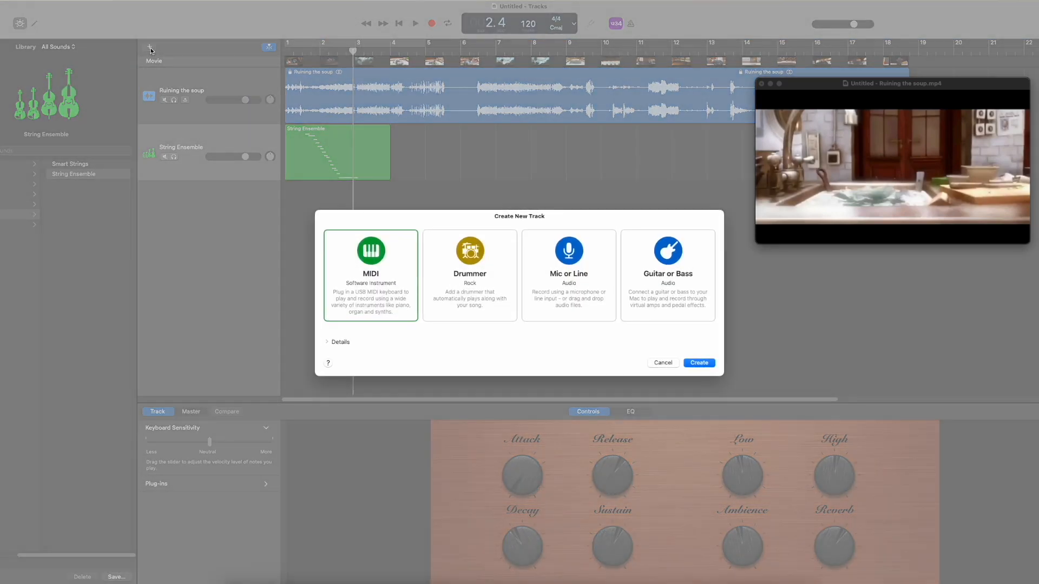
double_click(372, 290)
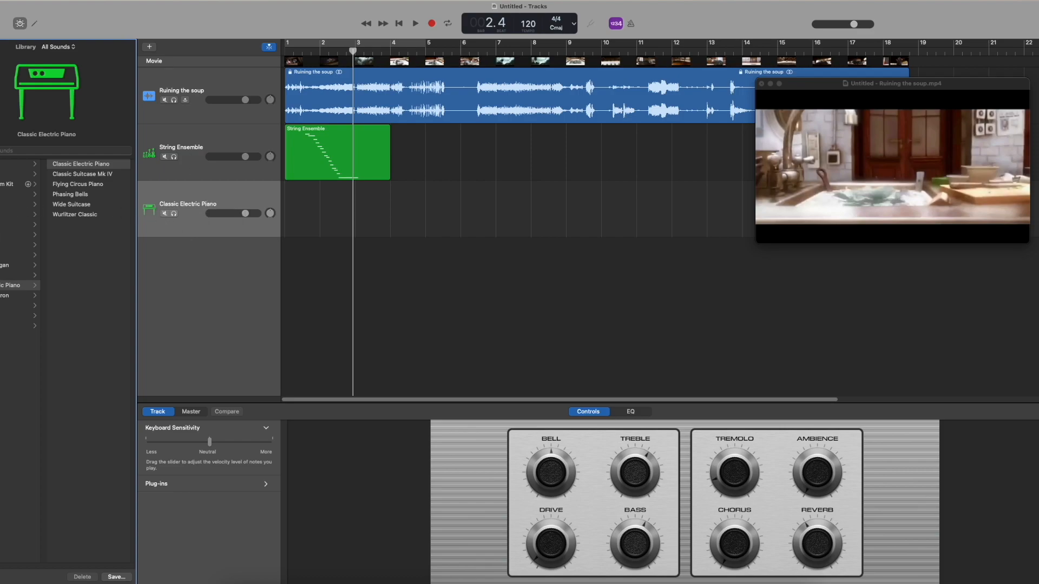
click(11, 224)
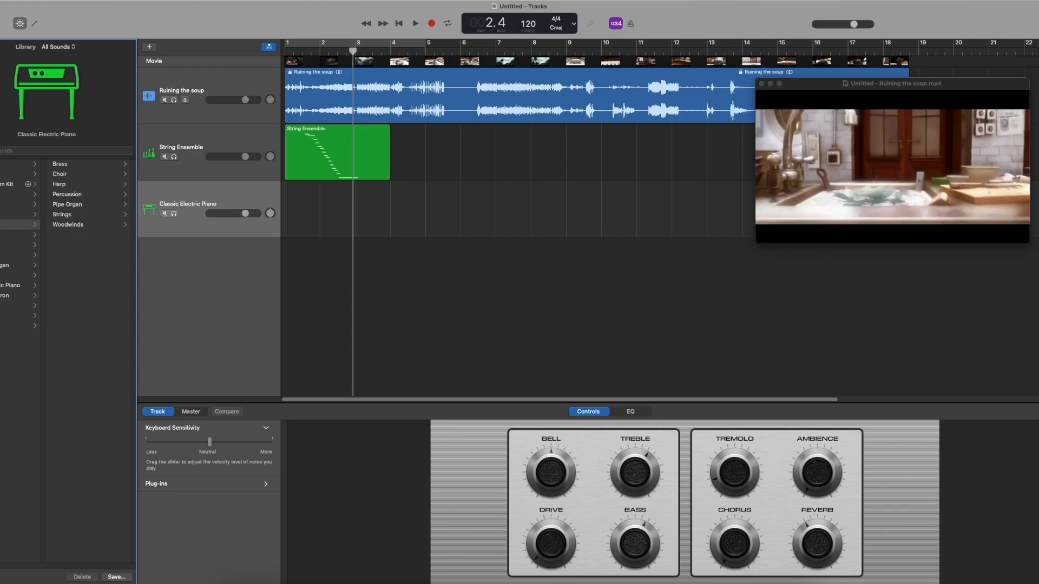
click(96, 195)
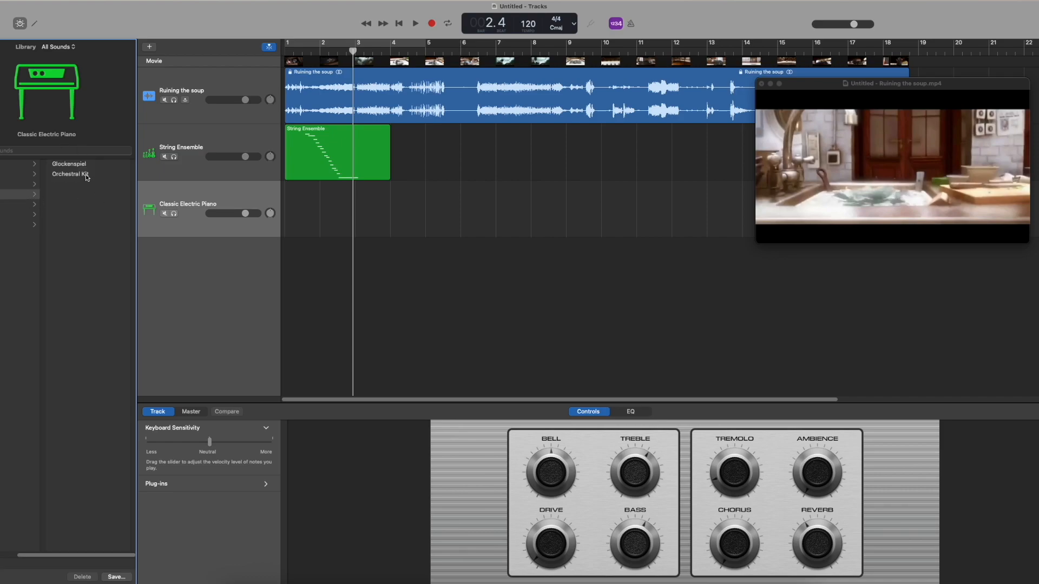
click(86, 174)
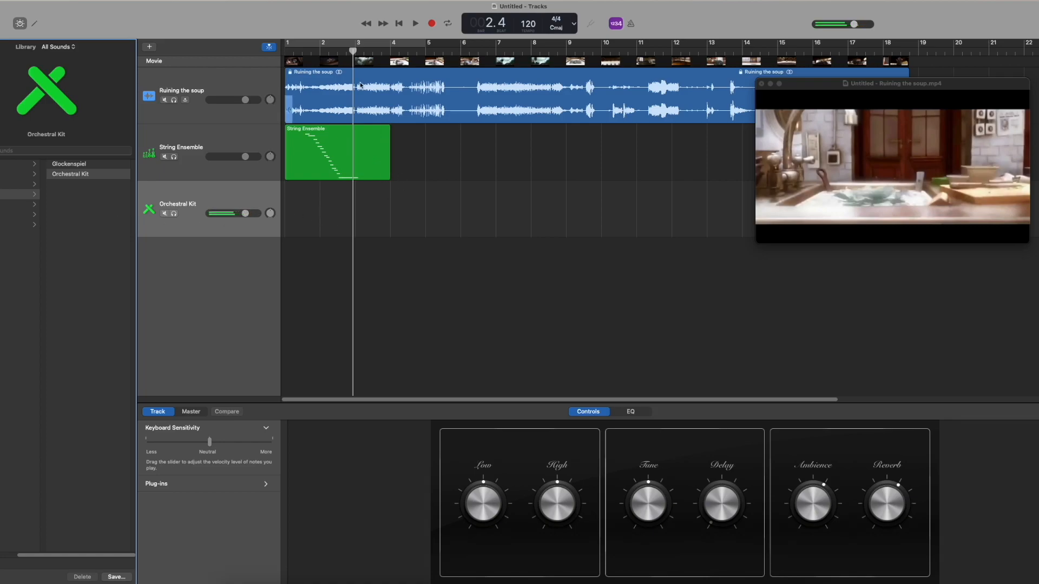
- Record one long percussion note on the Orchestral Kit track at about bar 3, starting the take from the beginning
click(328, 51)
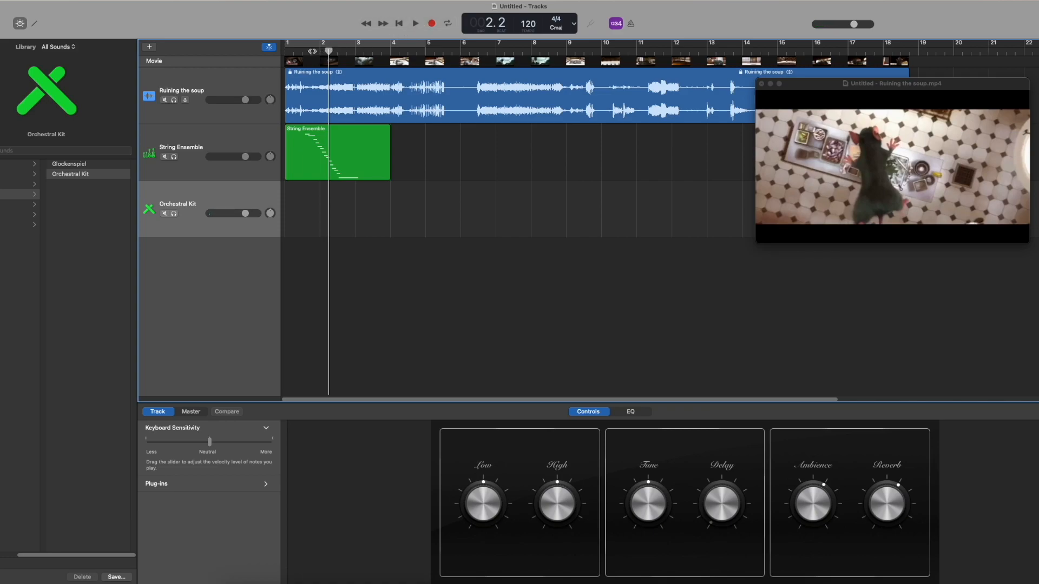
click(399, 24)
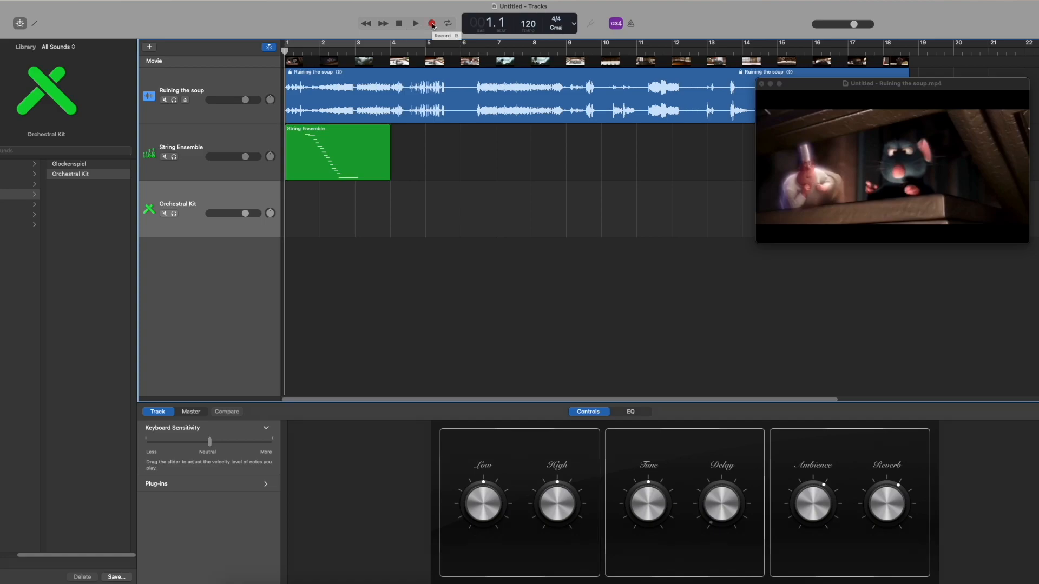
click(431, 24)
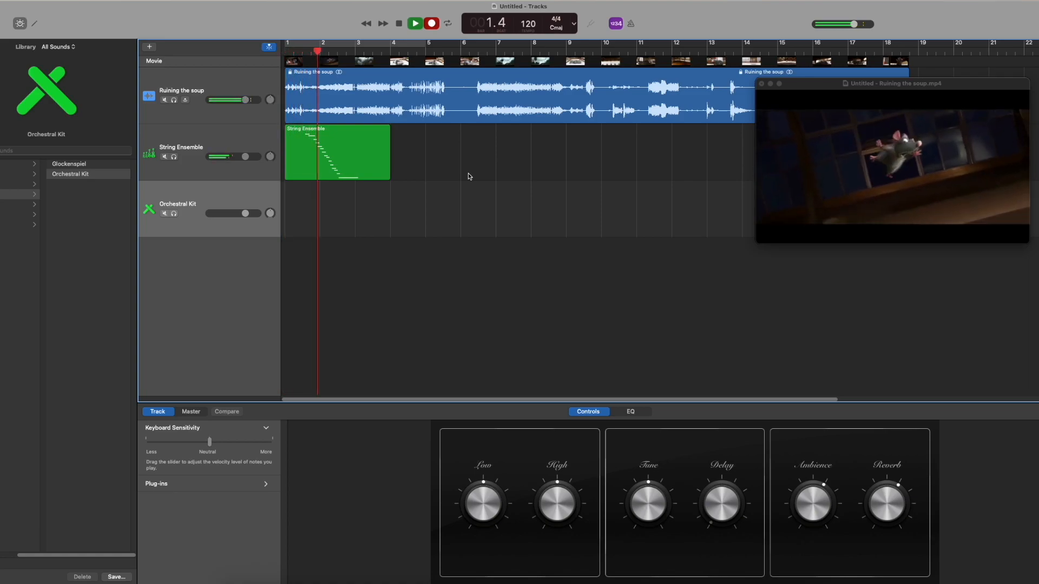
key(a)
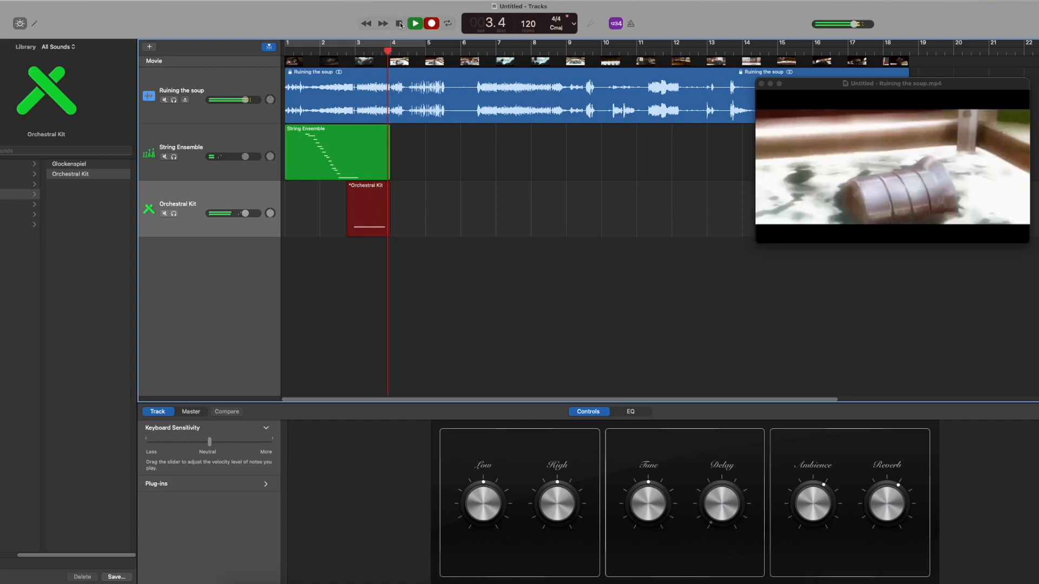
key(space)
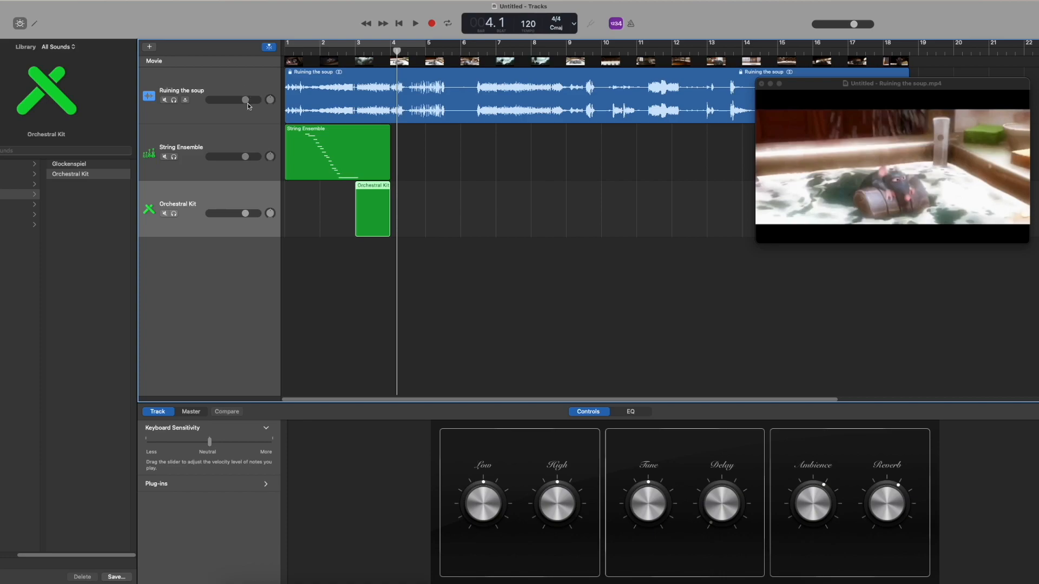
- Lower the Ruining the soup track's volume and slightly raise the String Ensemble track's volume
drag(246, 101, 236, 101)
drag(245, 157, 248, 157)
- Look over the String Ensemble and Orchestral Kit regions by selecting each in turn
click(320, 143)
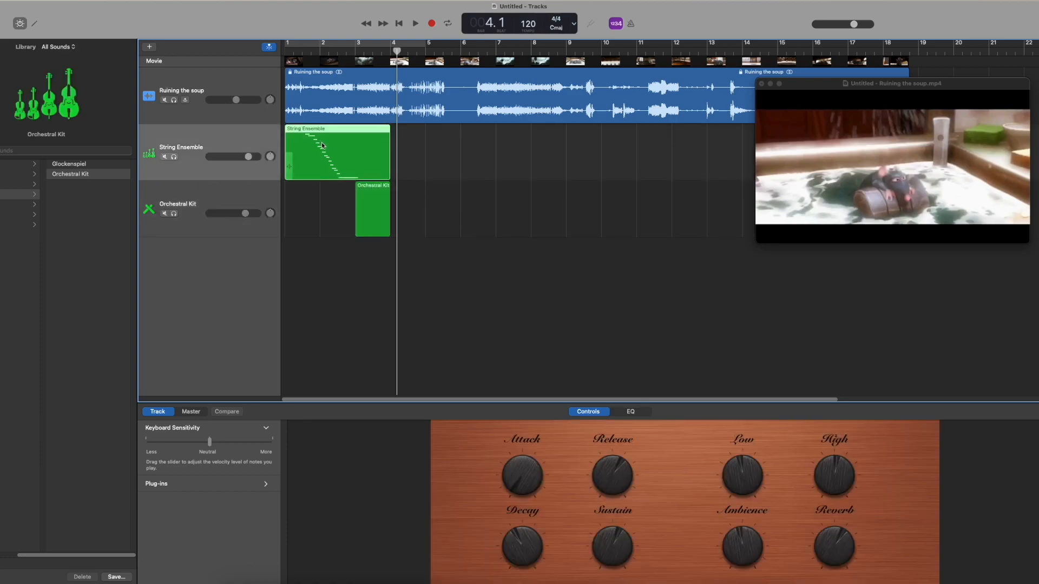
click(320, 142)
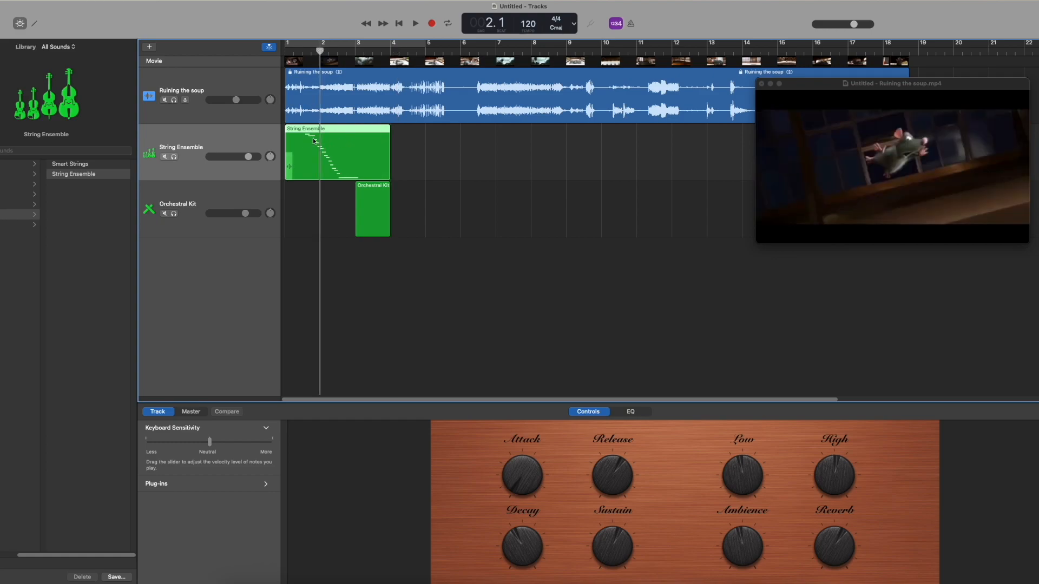
click(372, 211)
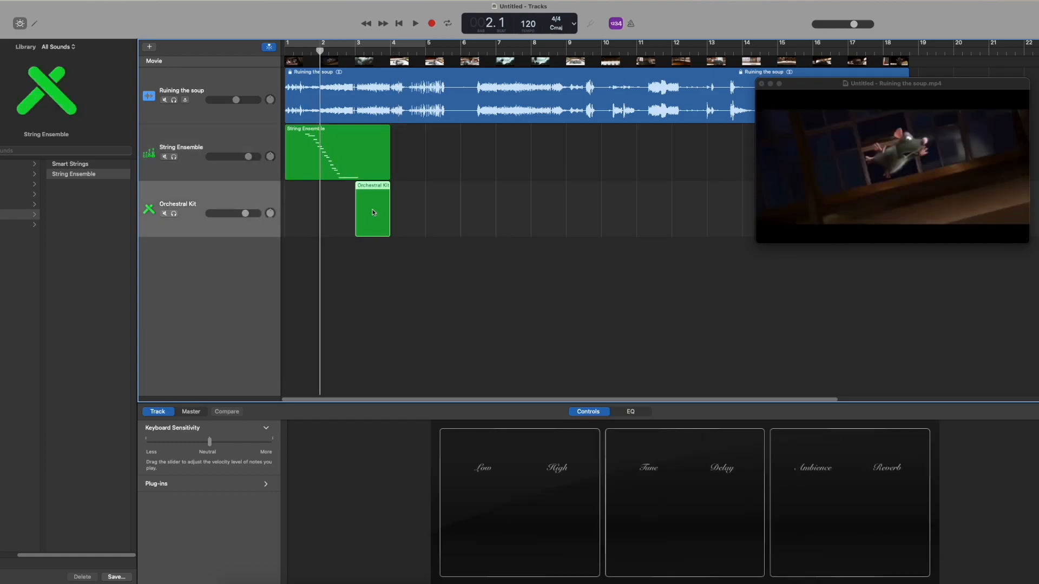
click(373, 217)
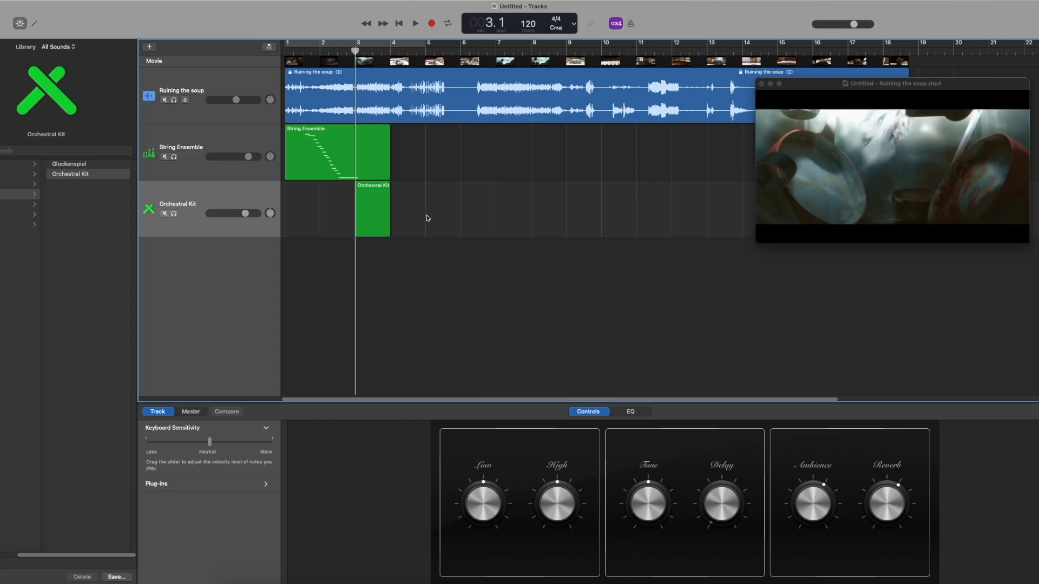
click(384, 214)
click(431, 196)
- Play from just before bar 3 to check the Orchestral Kit note's timing, then return the playhead to bar 3
key(space)
key(space)
click(350, 51)
key(space)
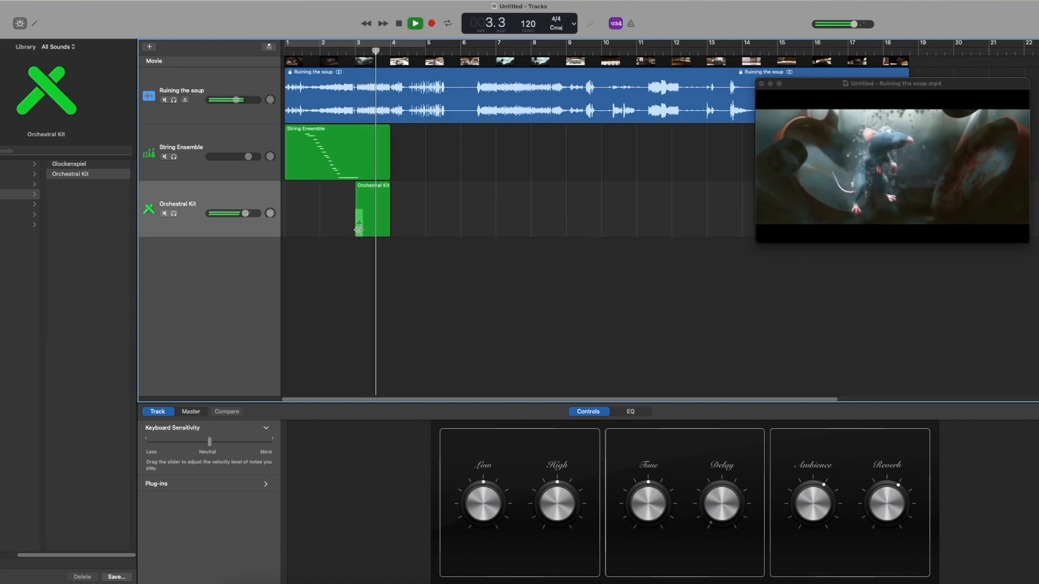
key(space)
click(368, 199)
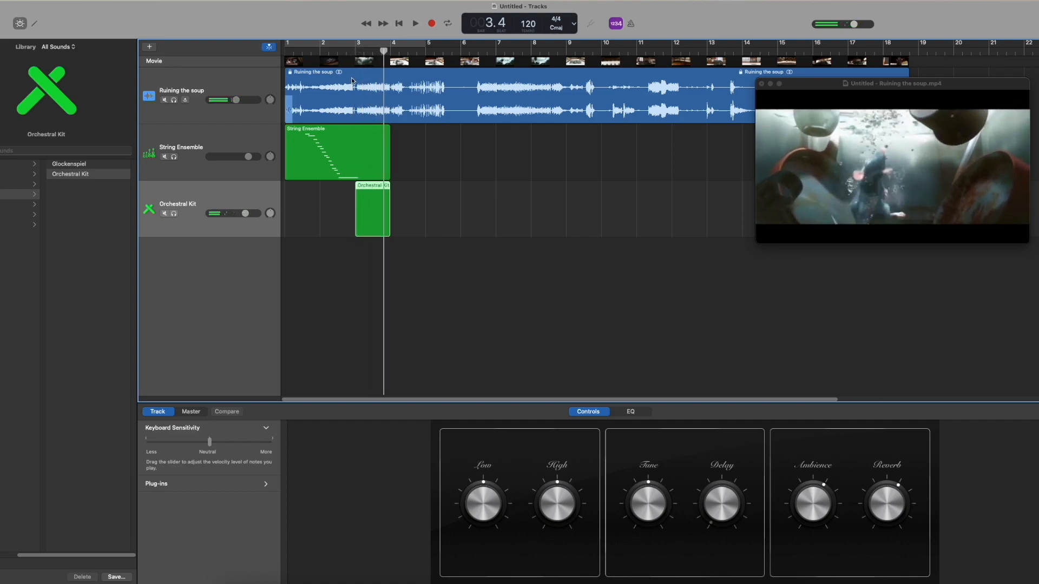
click(350, 52)
drag(350, 52, 354, 52)
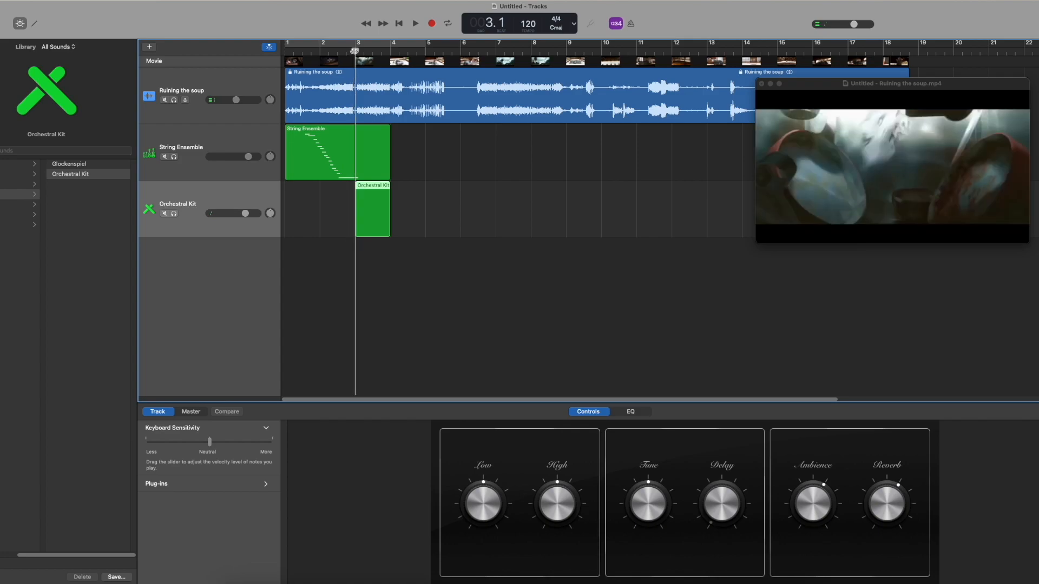
- Open the Orchestral Kit region in the Piano Roll and place the playhead on the splash at about bar 2 beat 4
double_click(369, 199)
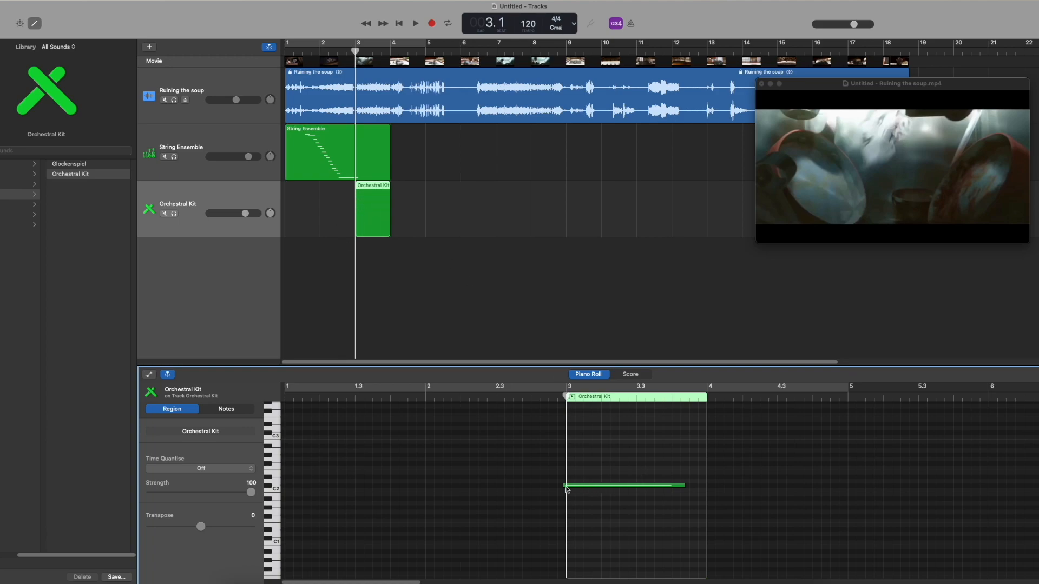
click(597, 487)
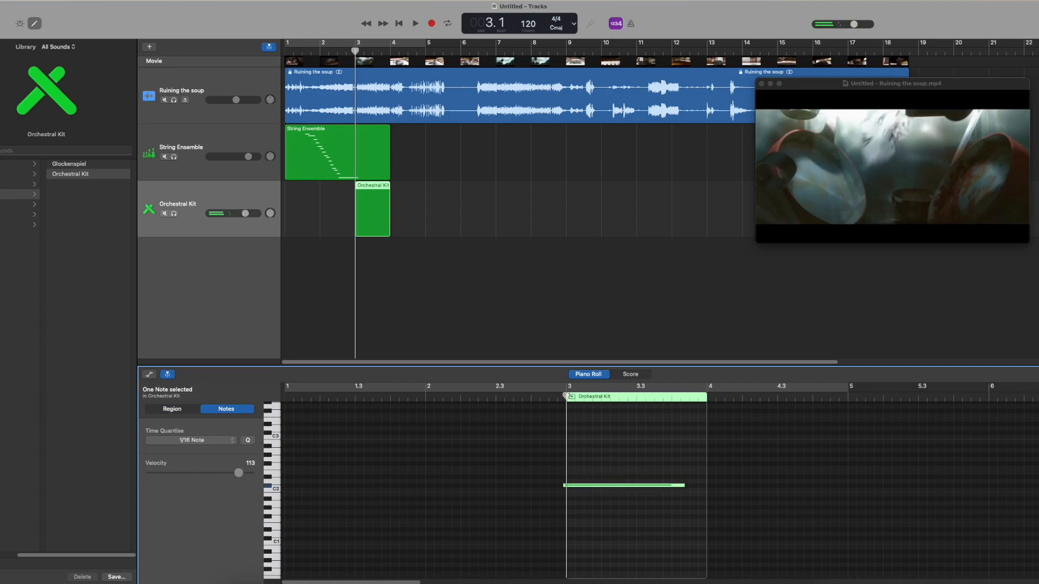
mouse_move(566, 396)
mouse_down()
mouse_move(531, 395)
mouse_move(554, 396)
mouse_up()
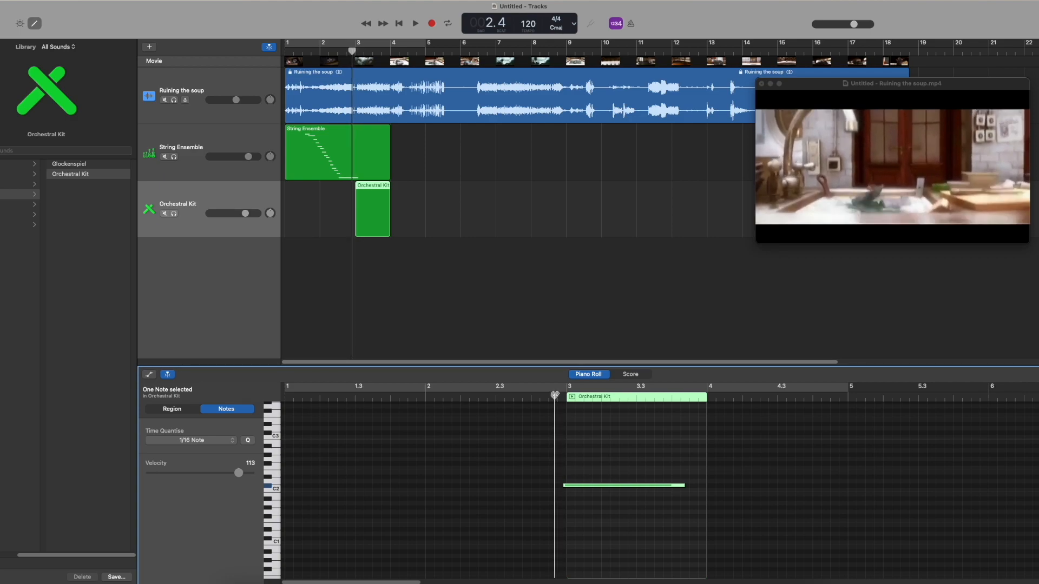
drag(554, 396, 556, 395)
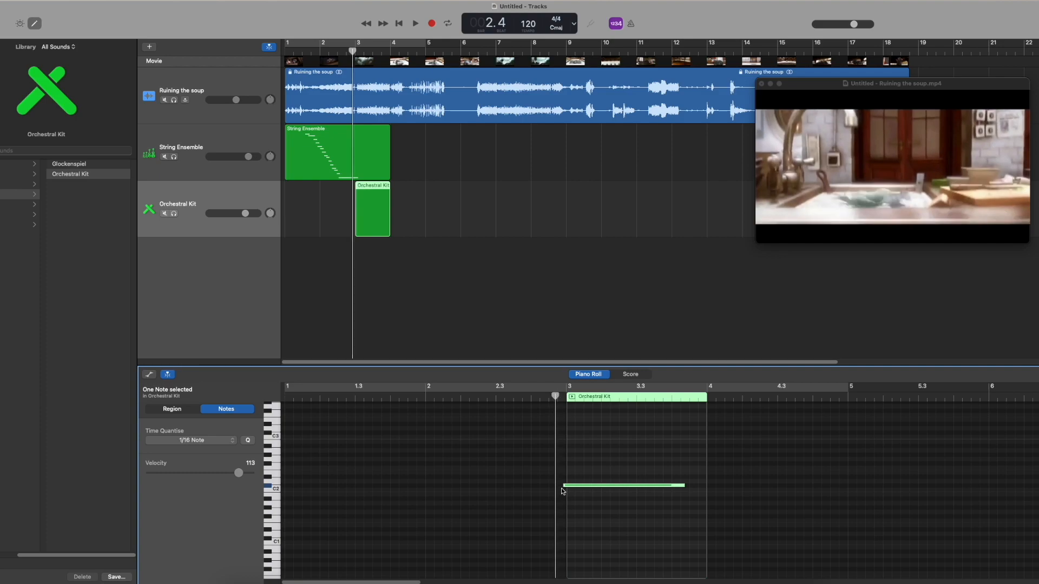
- Move the Orchestral Kit note slightly earlier so it starts just before bar 3, and play from before it
click(579, 487)
drag(580, 487, 575, 488)
click(529, 396)
key(space)
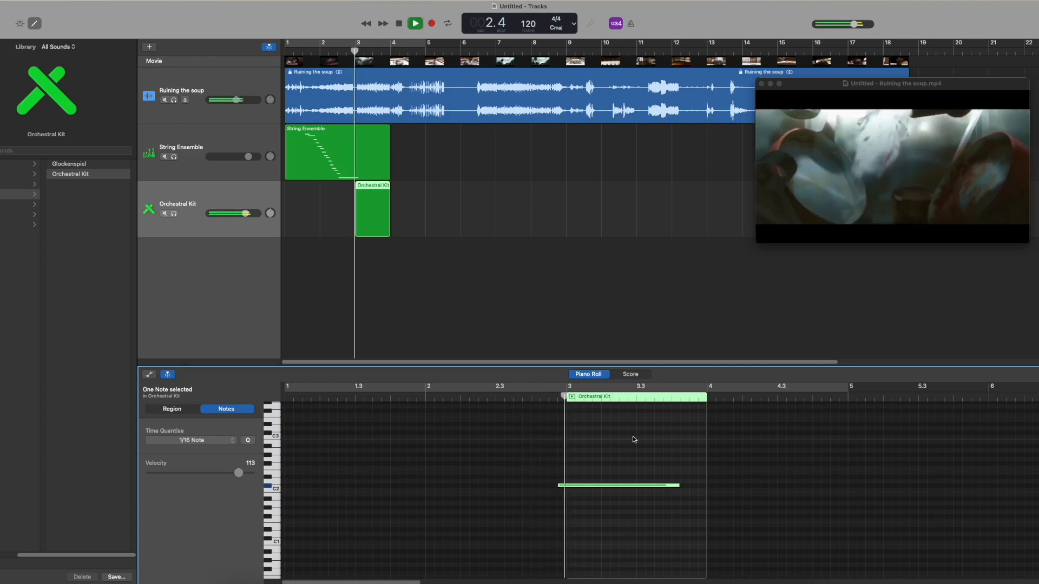
- Stop playback and add a new MIDI software instrument track below the Orchestral Kit track
key(space)
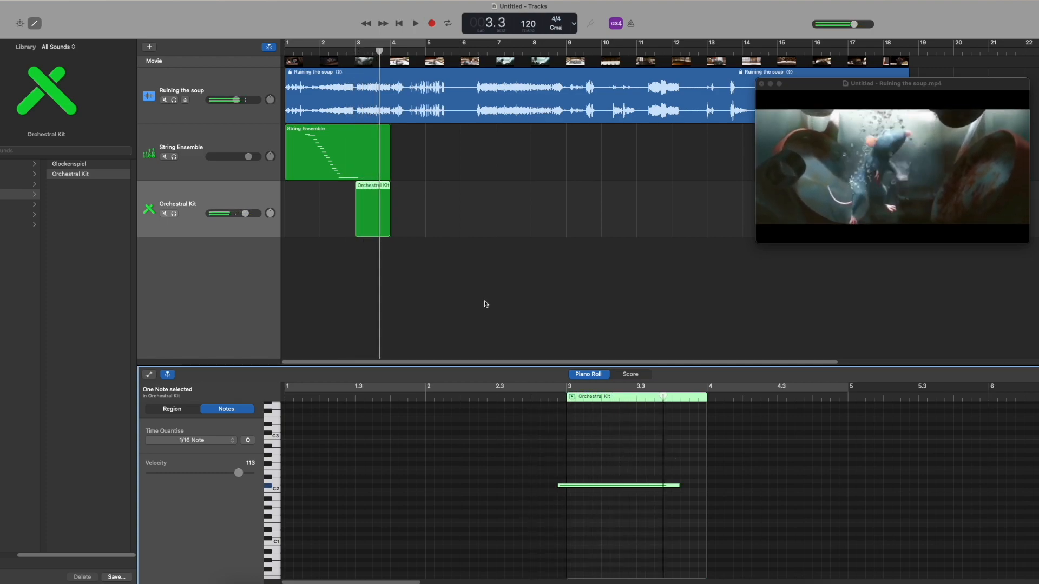
click(483, 273)
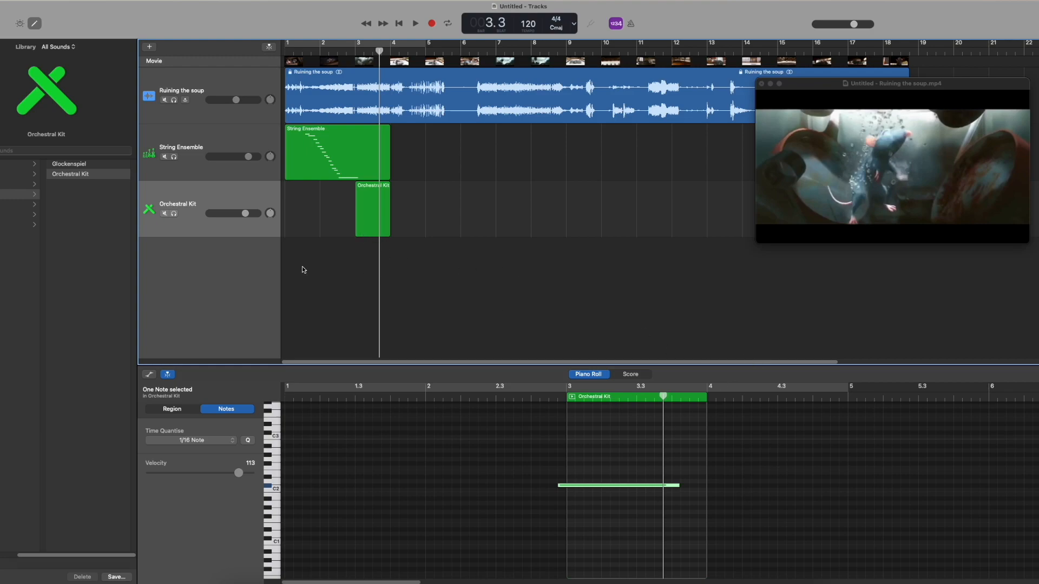
click(150, 50)
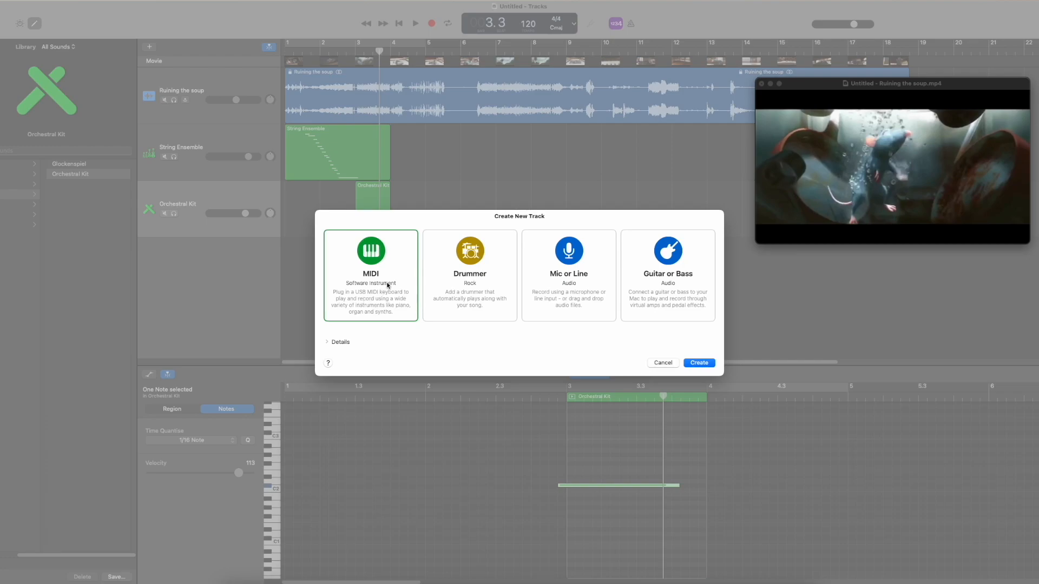
click(706, 367)
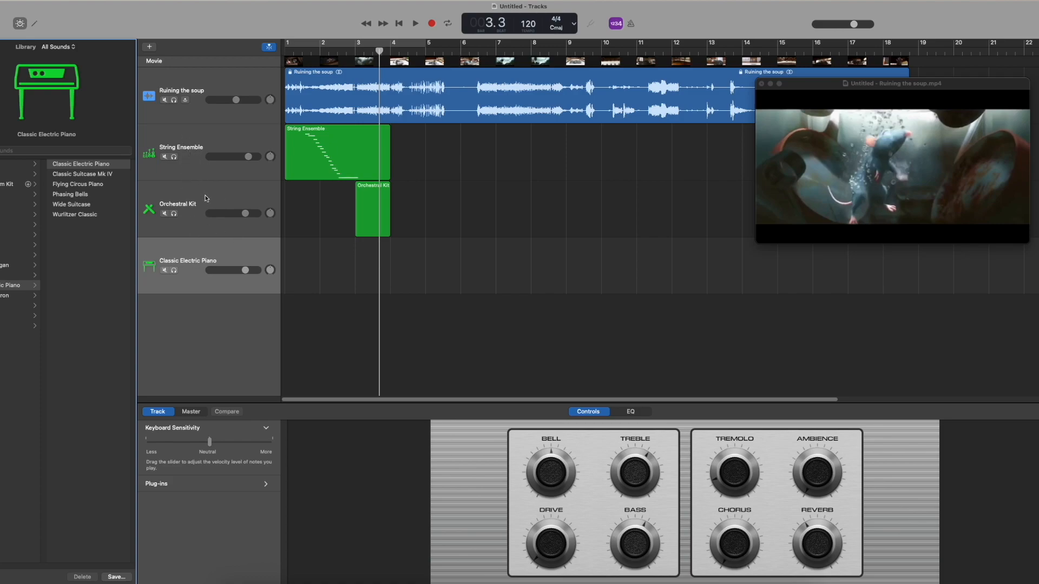
- Change the new Classic Electric Piano track's instrument to Bassoon Solo from the orchestral Woodwinds sounds
click(197, 251)
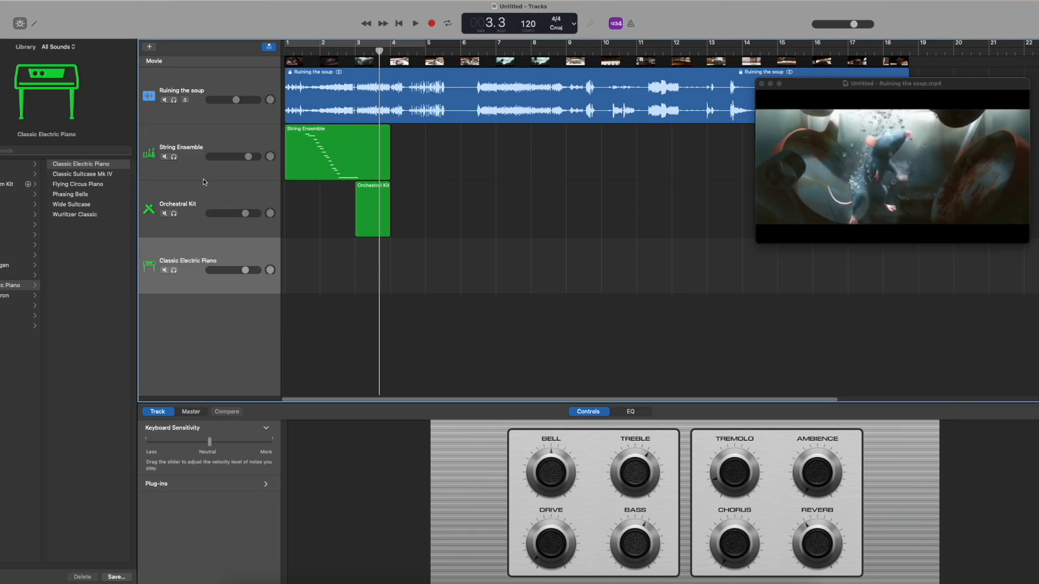
click(208, 195)
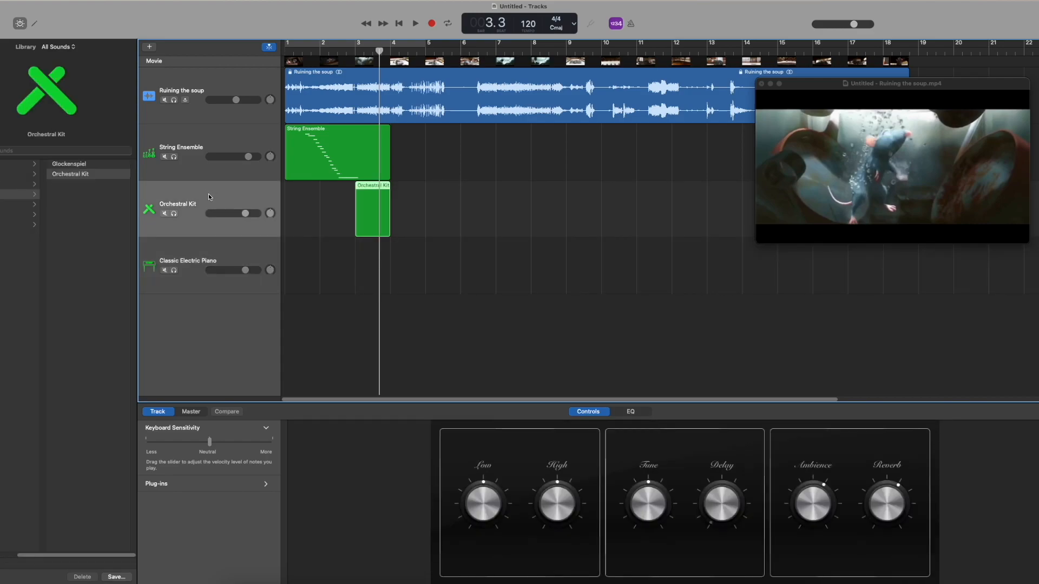
click(222, 251)
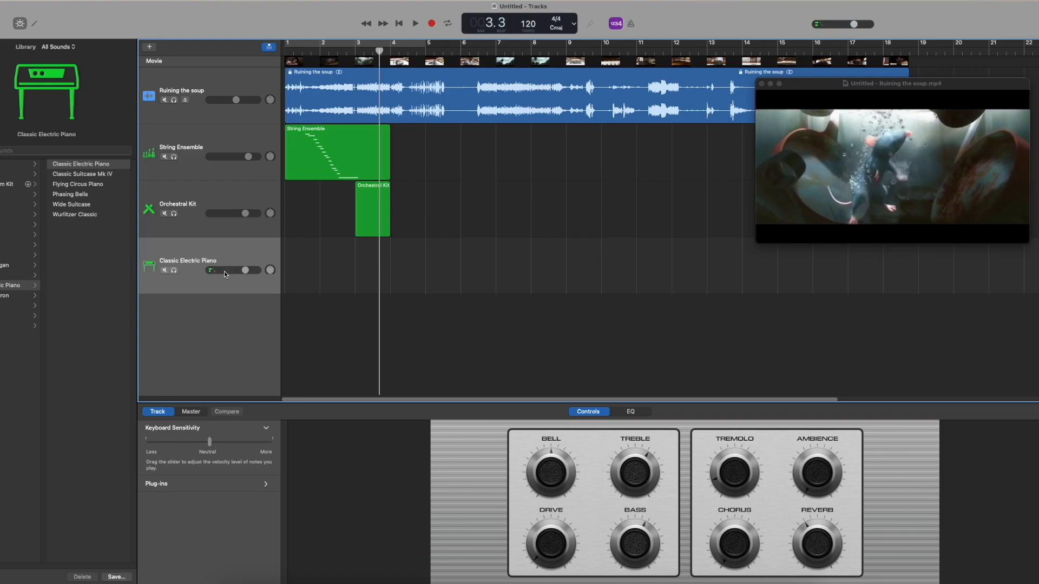
click(4, 225)
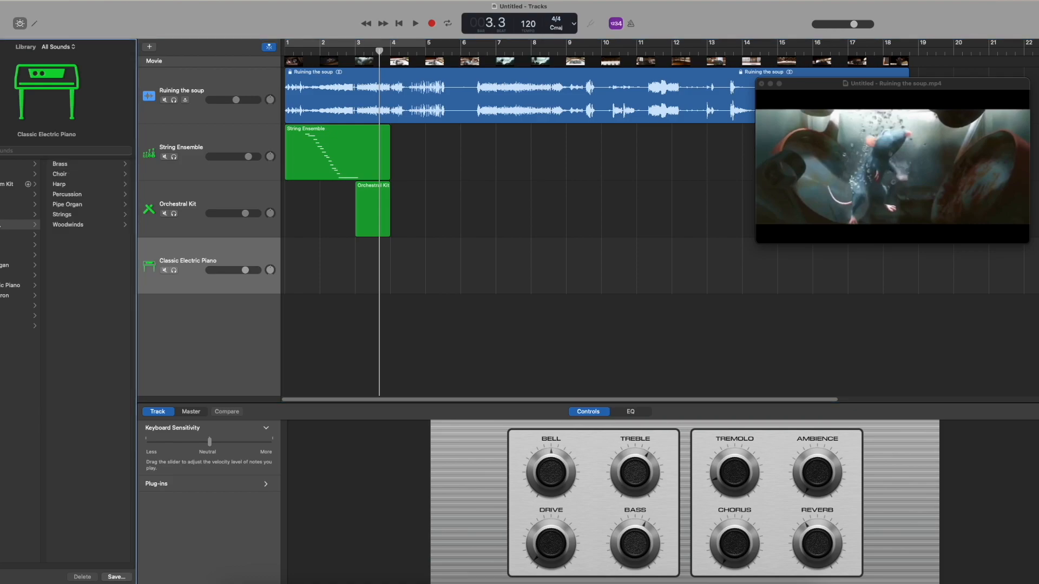
click(86, 225)
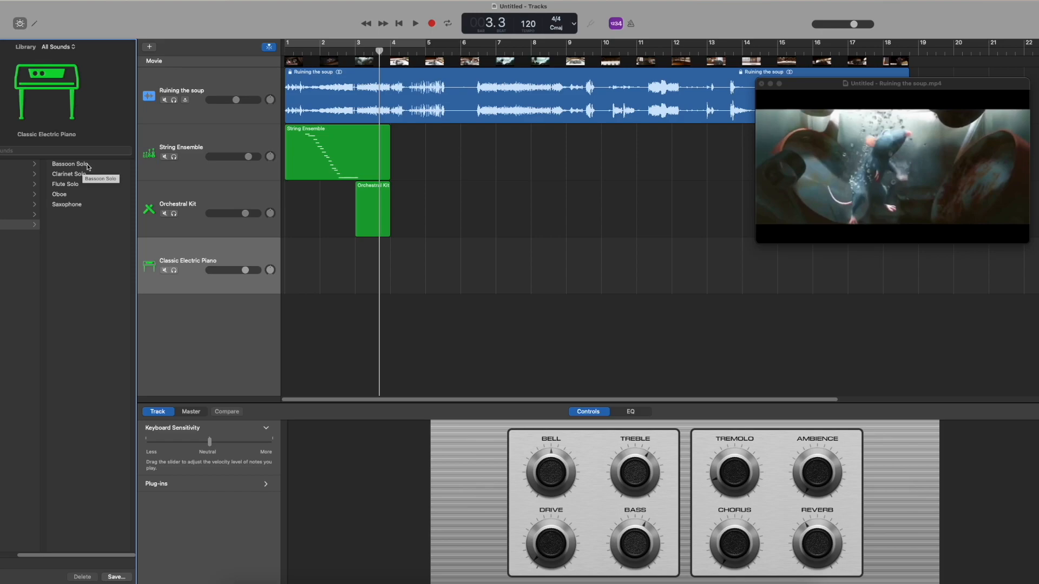
click(71, 164)
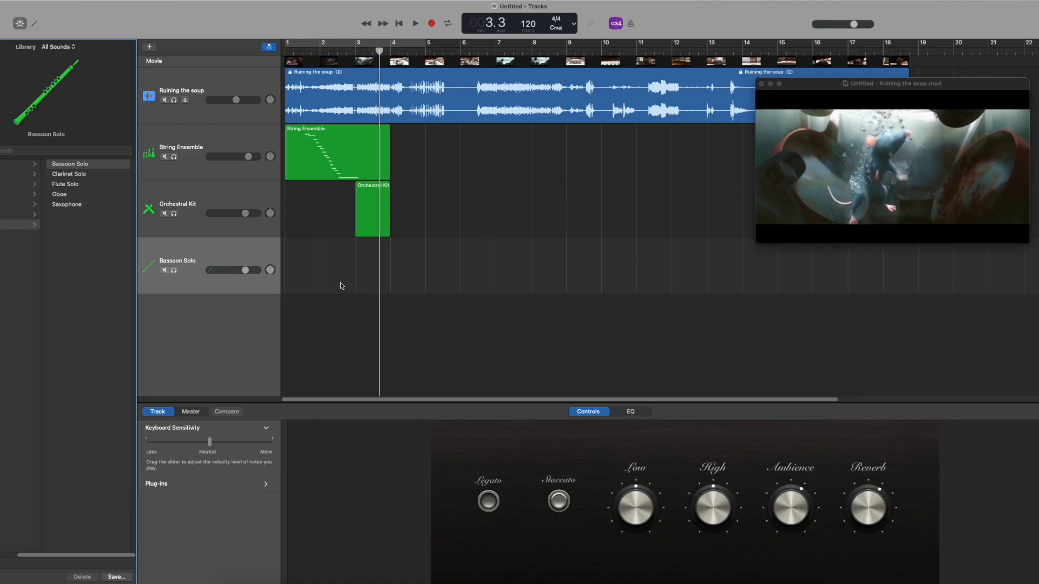
- Play the clip from about bar 2 until late in bar 8 to rehearse the bassoon part
drag(380, 50, 320, 50)
click(415, 27)
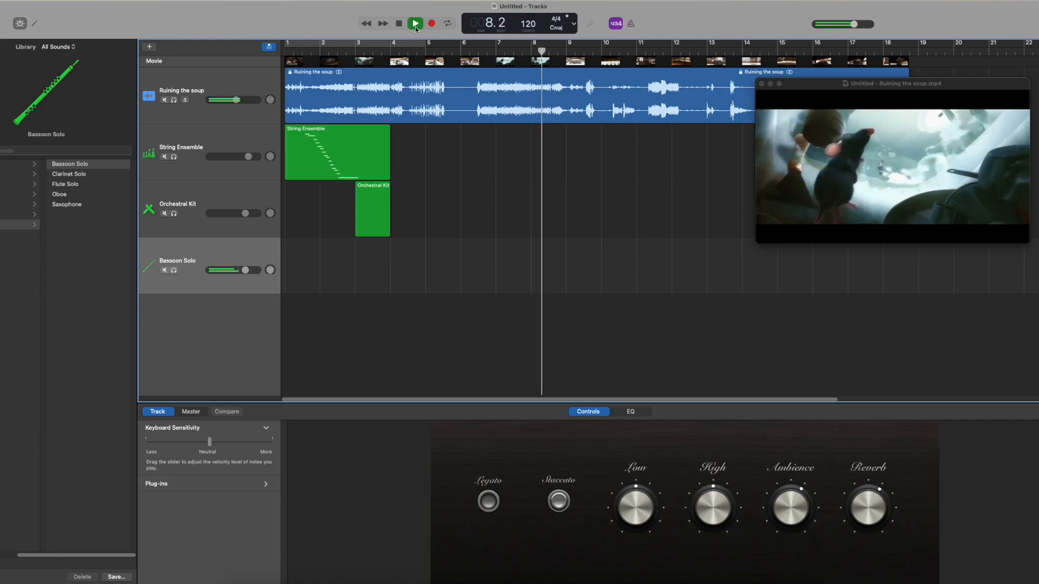
click(416, 27)
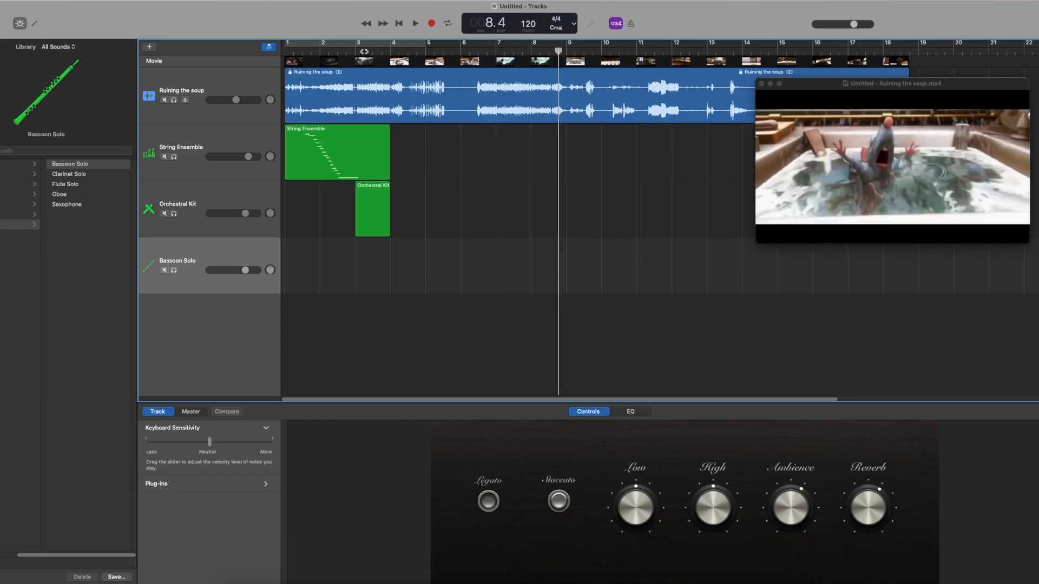
- Lower the Ruining the soup track's volume slightly and record a Bassoon Solo part from bar 3 to just past bar 9
click(355, 51)
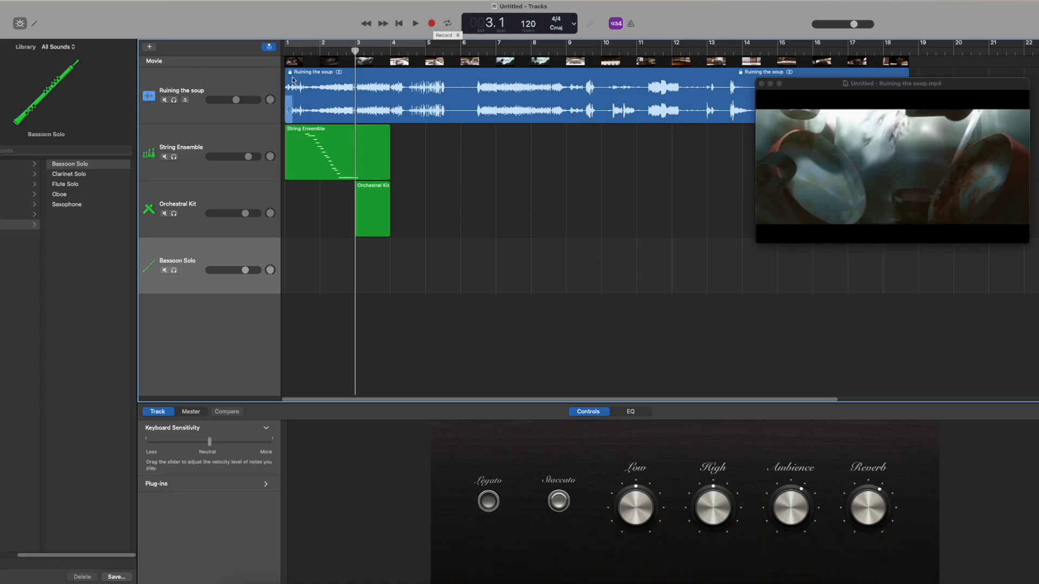
drag(236, 100, 227, 99)
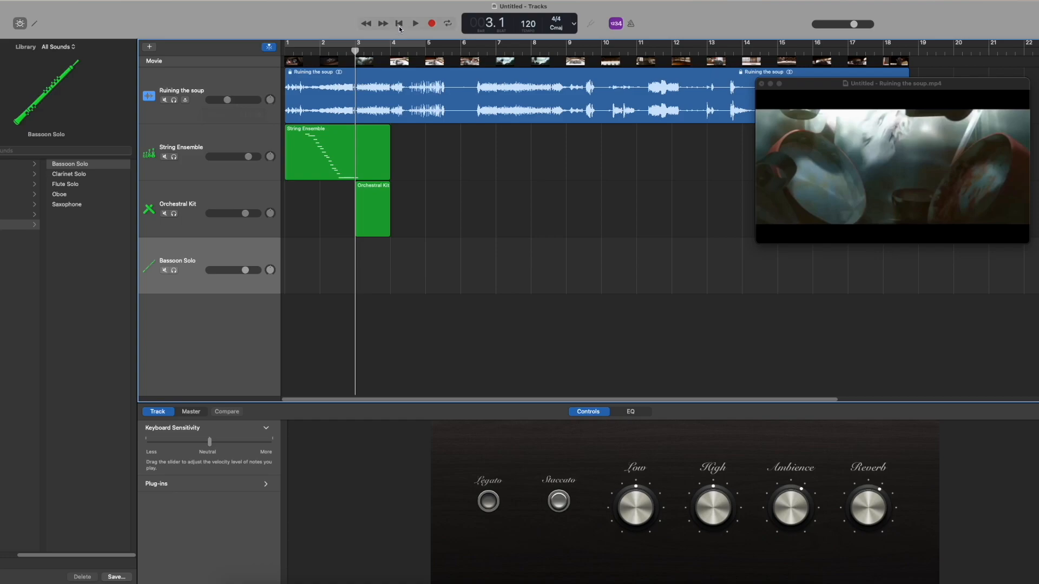
click(434, 24)
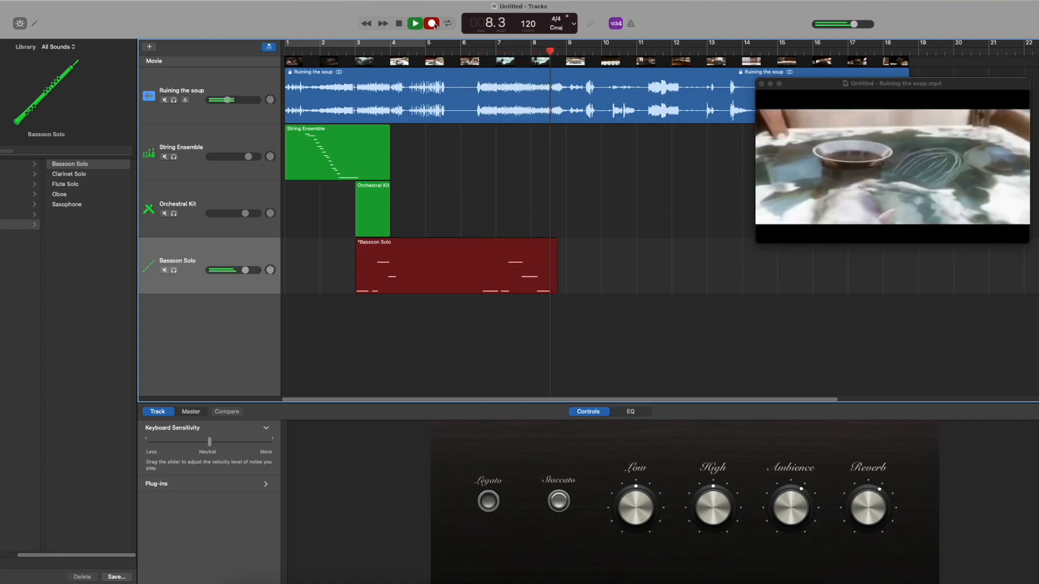
key(space)
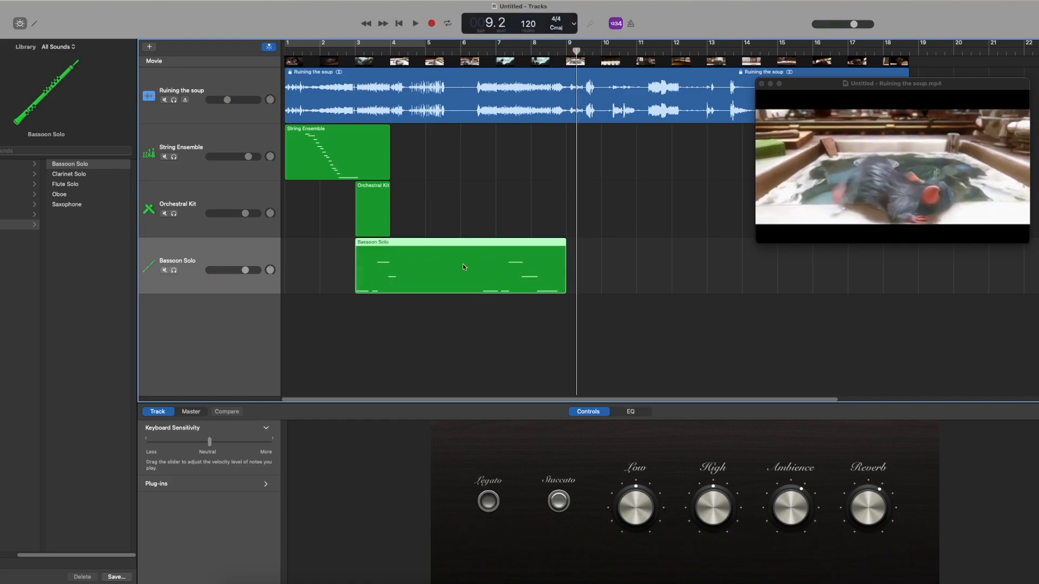
click(482, 192)
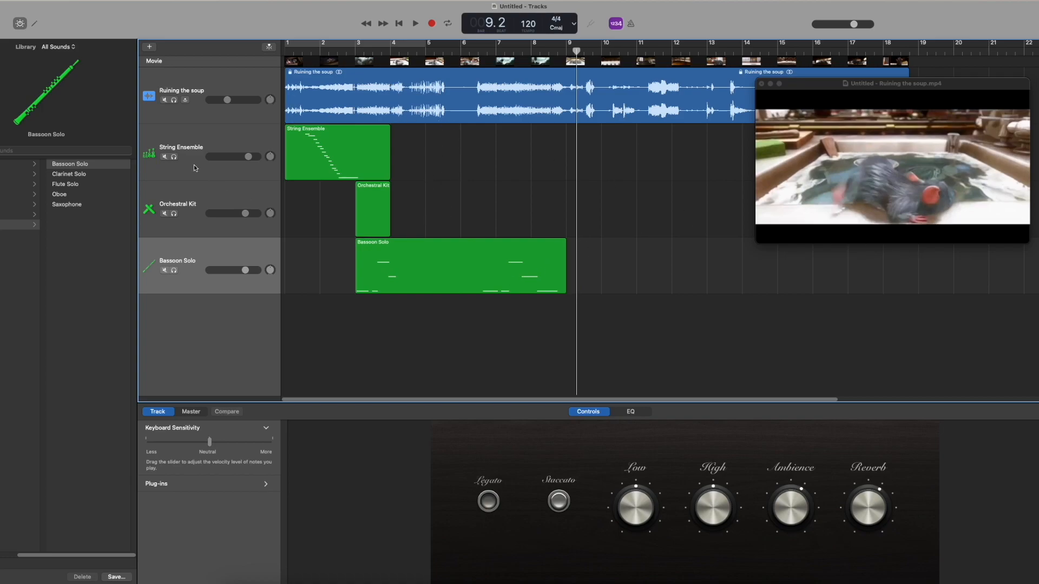
- Record a second String Ensemble part, starting from bar 3 beat 3 and stopping at about bar 9 beat 3
click(204, 143)
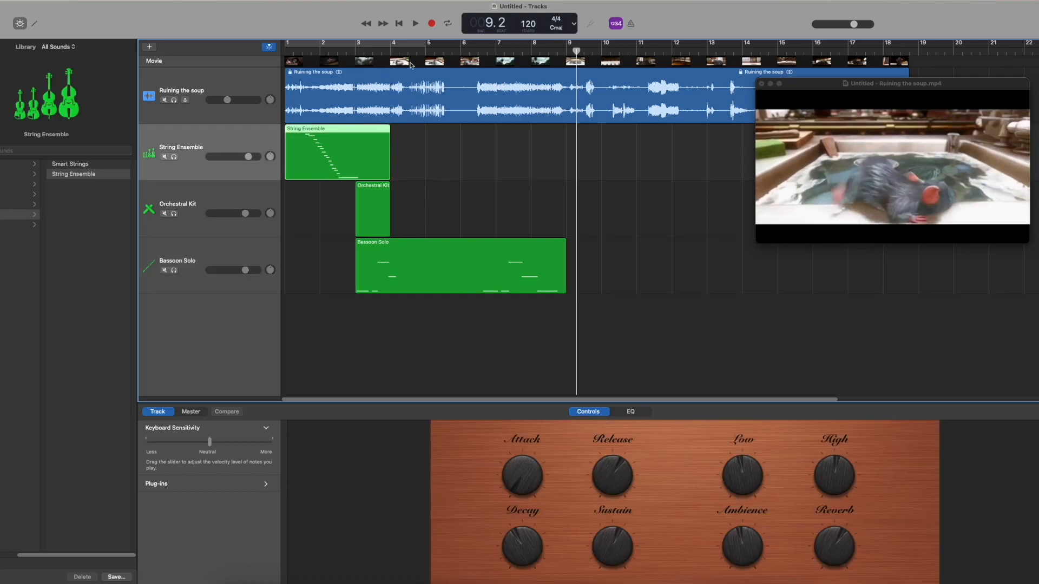
drag(402, 54, 433, 51)
click(461, 177)
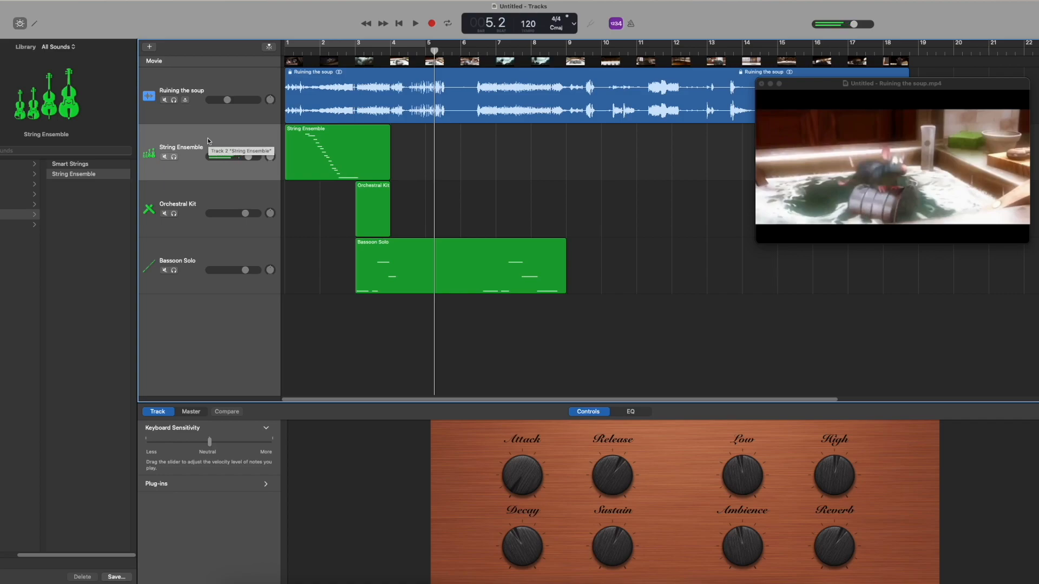
click(374, 52)
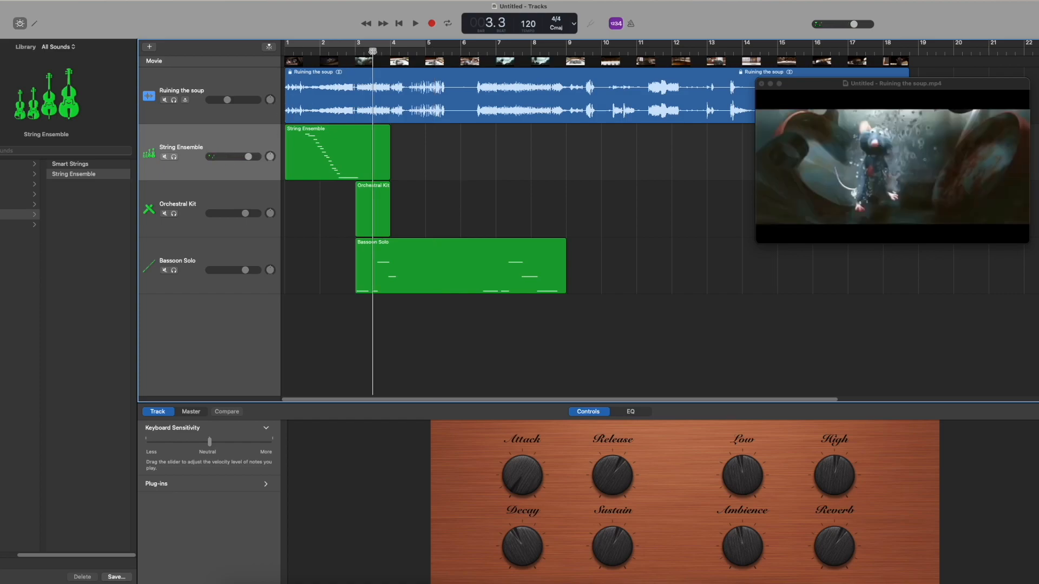
click(434, 24)
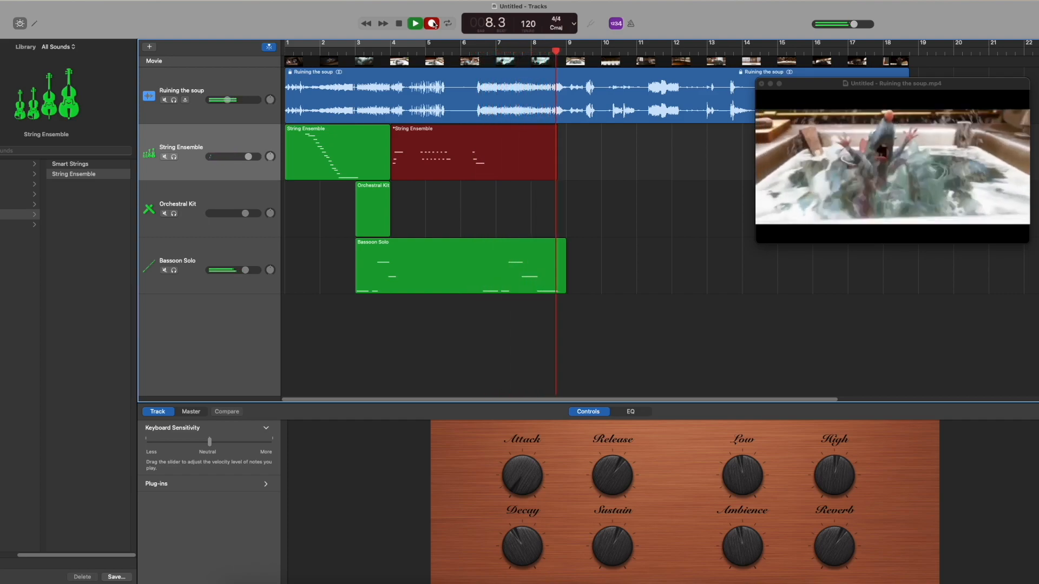
click(433, 24)
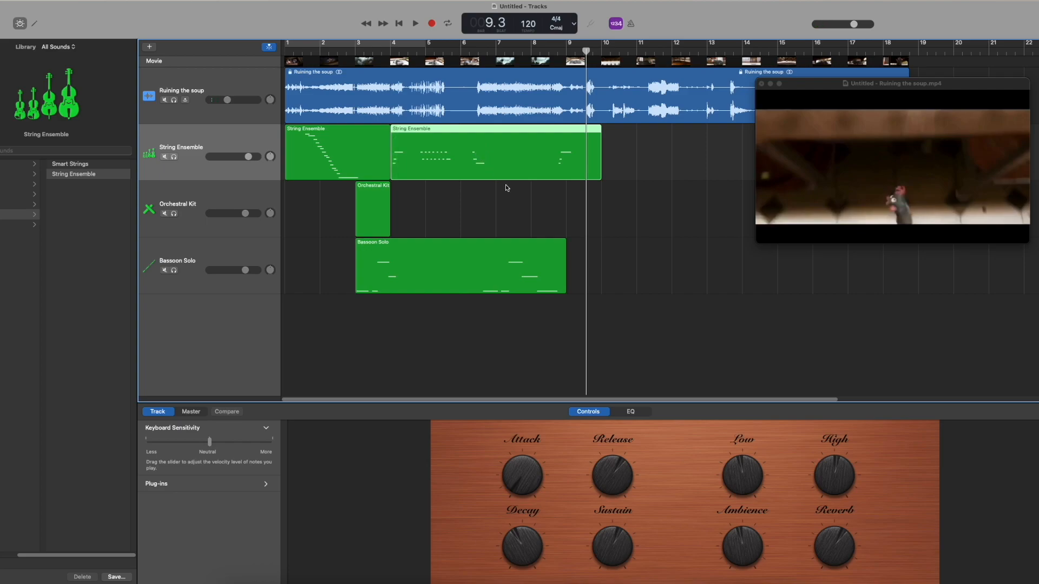
- Move the last three notes of the second String Ensemble region earlier to the splash near bar 8 beat 3, and play back their timing
drag(563, 53, 554, 52)
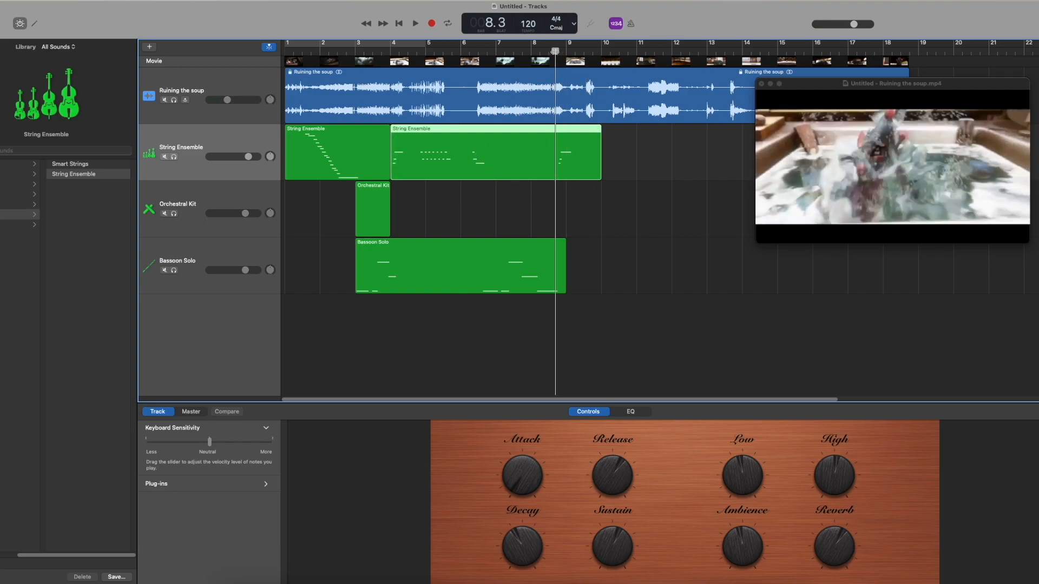
double_click(563, 171)
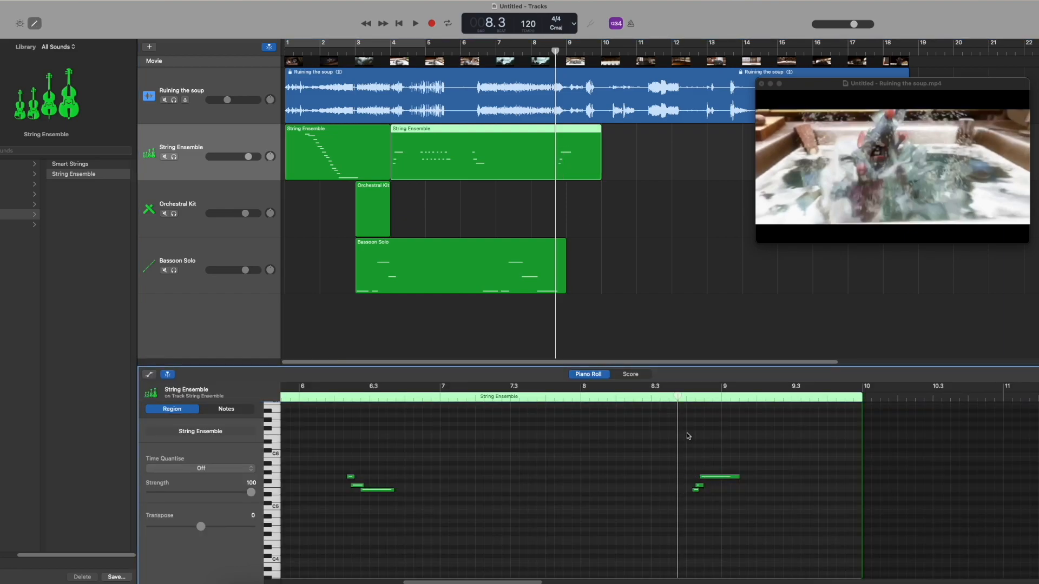
mouse_move(874, 156)
mouse_move(693, 464)
mouse_down()
mouse_move(724, 498)
mouse_move(719, 478)
mouse_move(691, 479)
mouse_up()
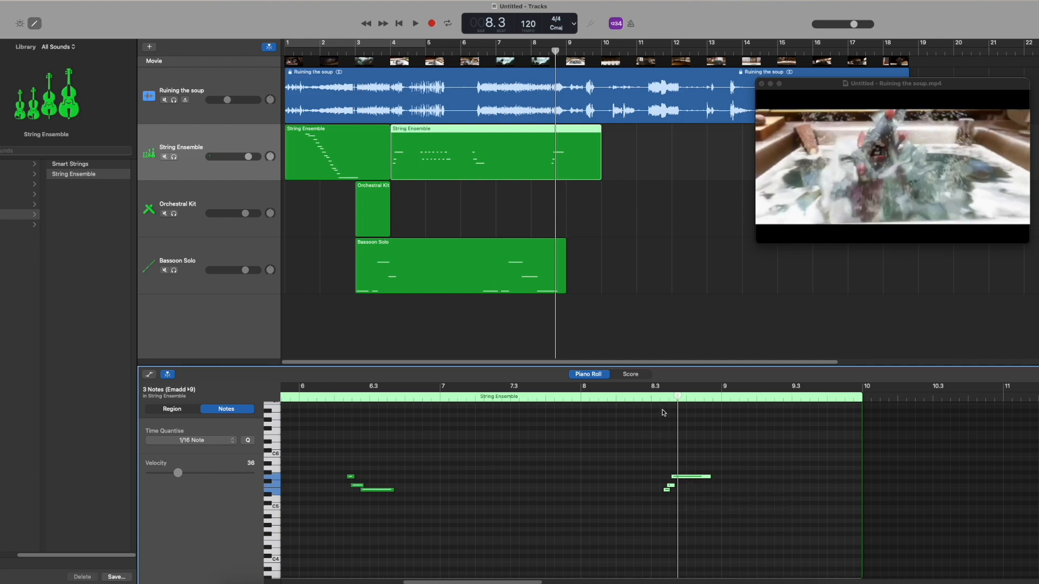
click(667, 414)
key(space)
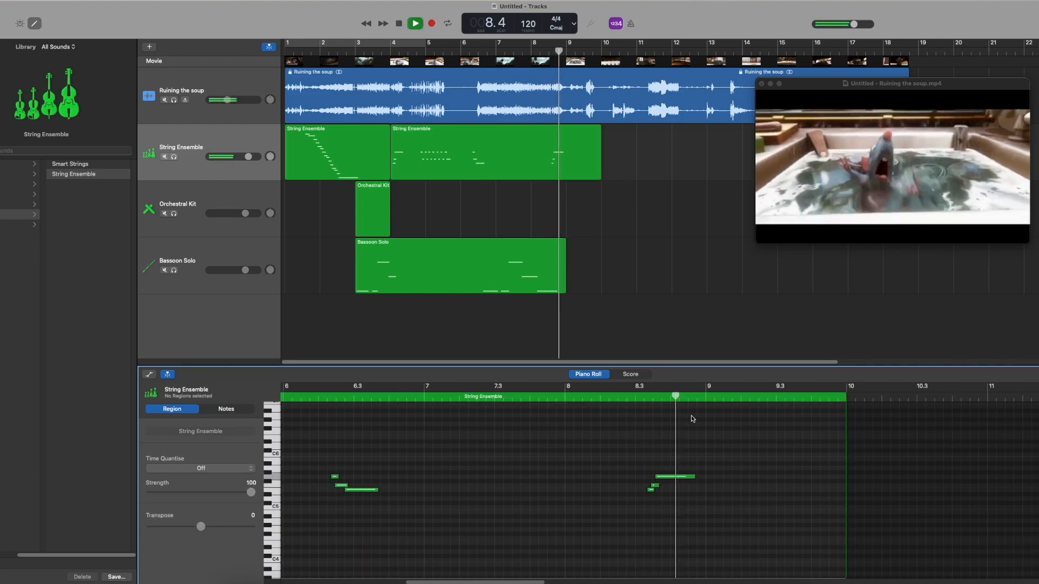
key(space)
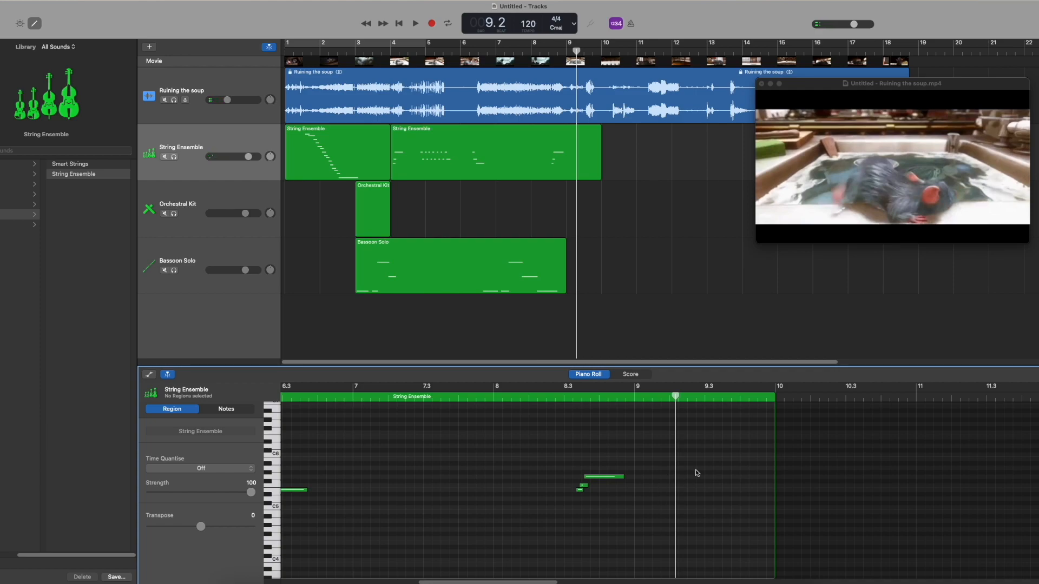
- Record a second Orchestral Kit part starting from bar 7 beat 3 and stopping at bar 10 beat 3
click(213, 196)
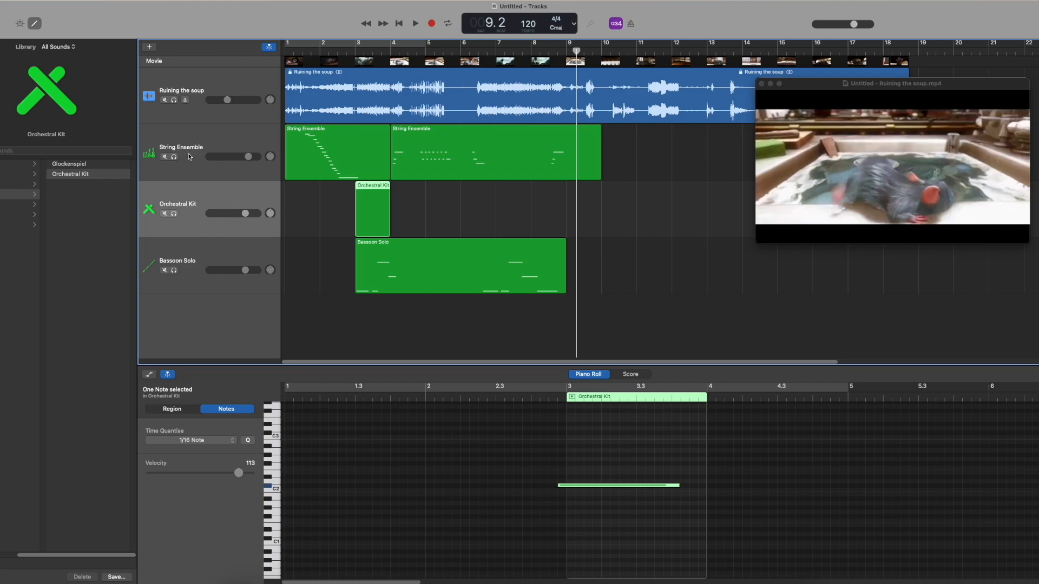
click(188, 134)
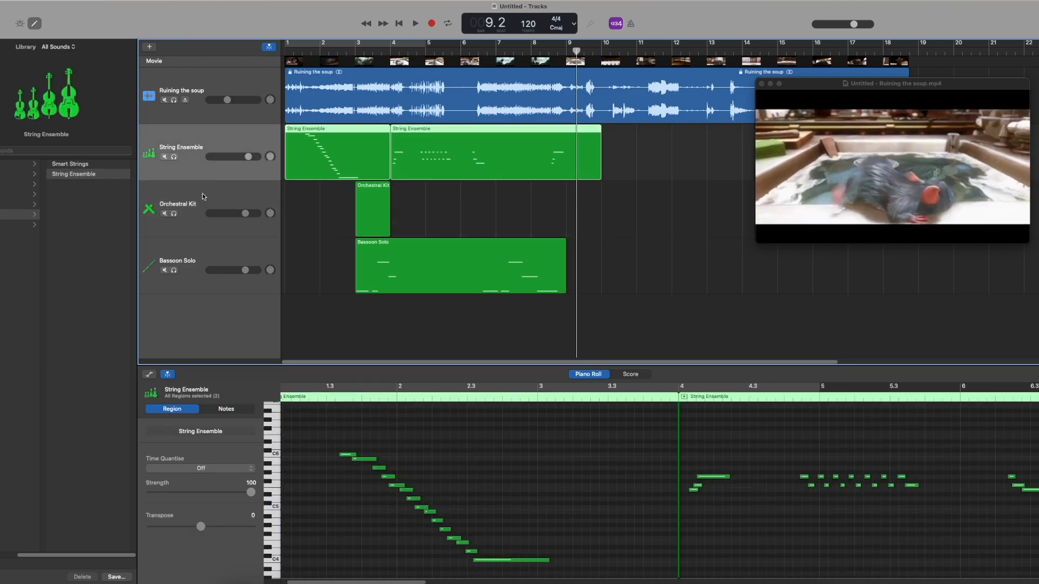
click(204, 197)
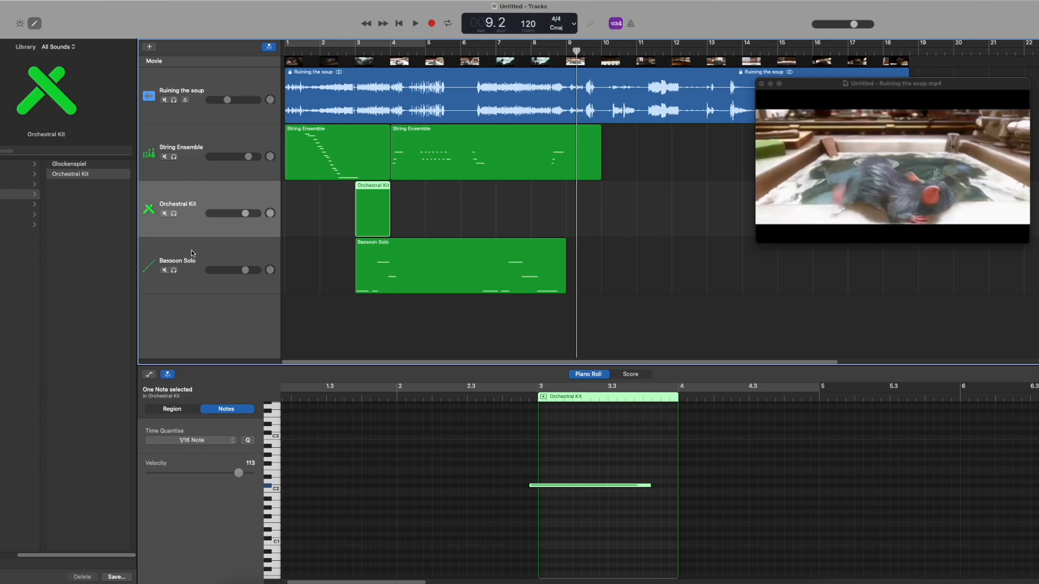
click(479, 216)
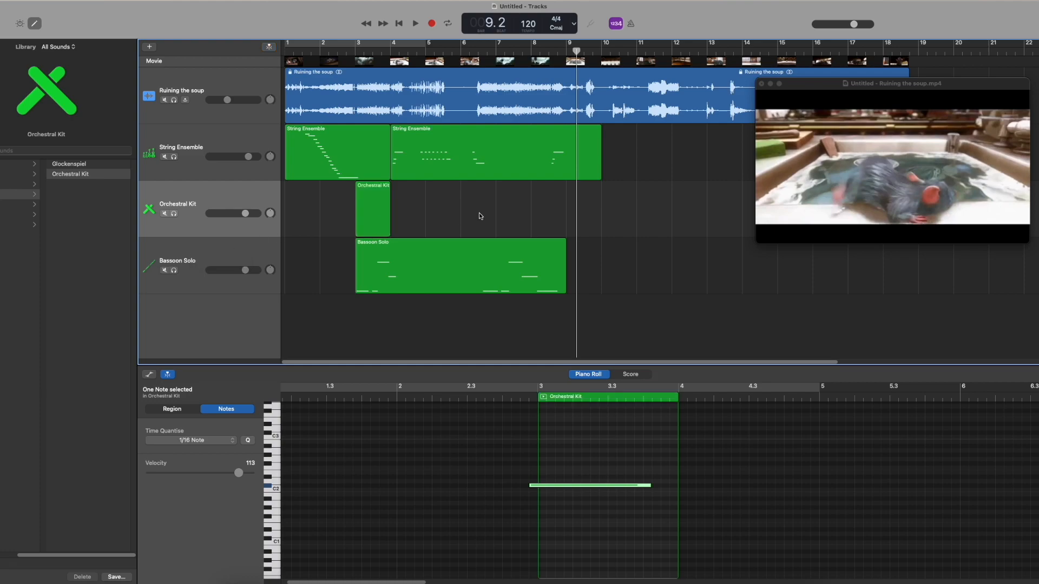
click(204, 193)
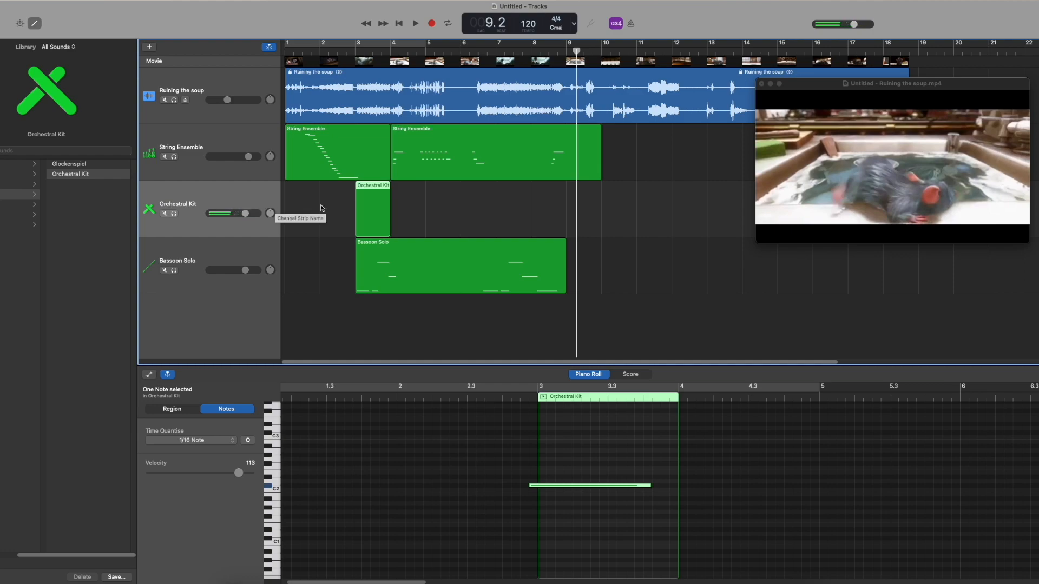
click(598, 218)
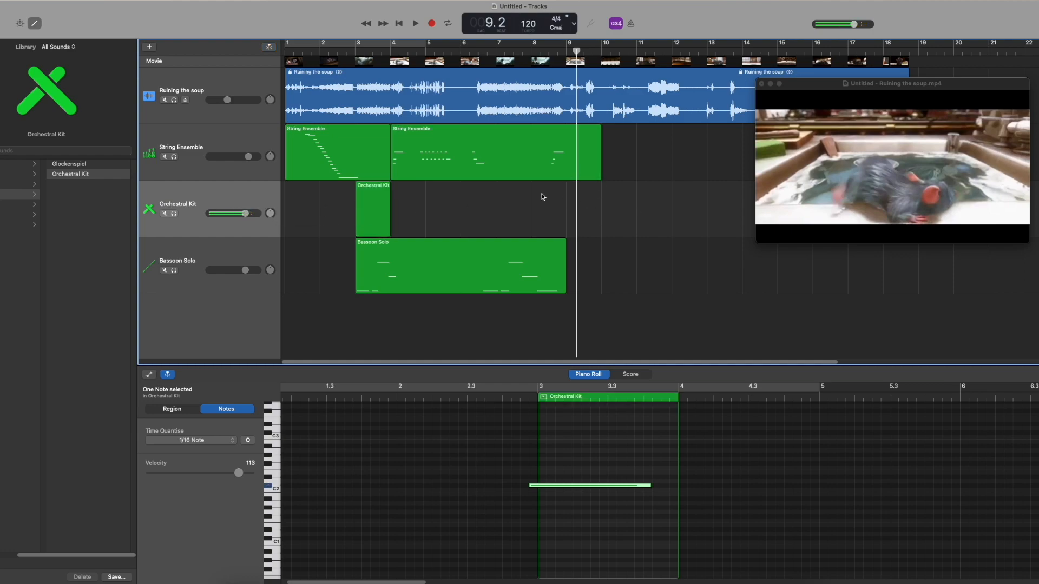
drag(544, 53, 512, 54)
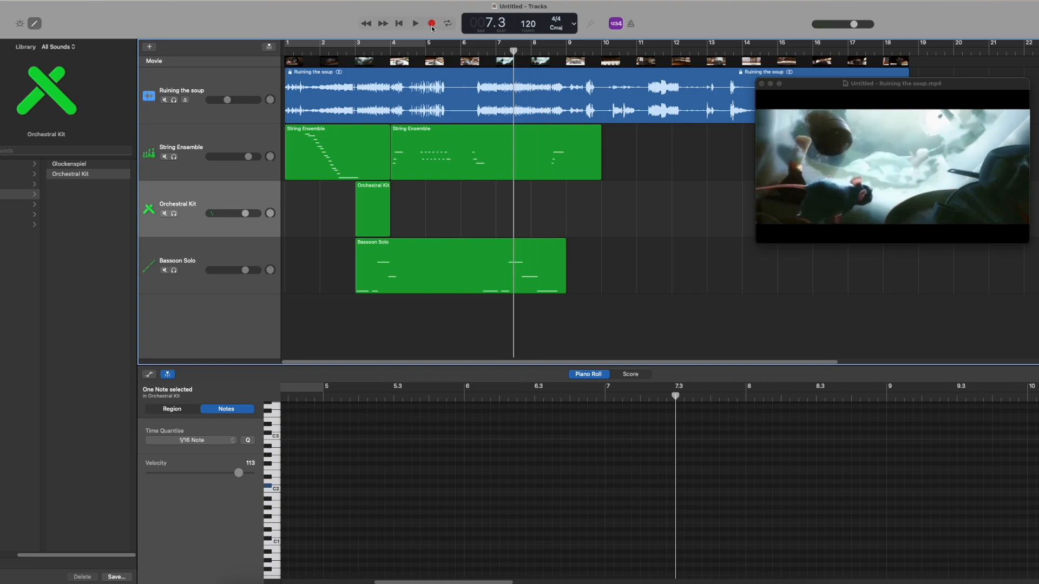
click(432, 25)
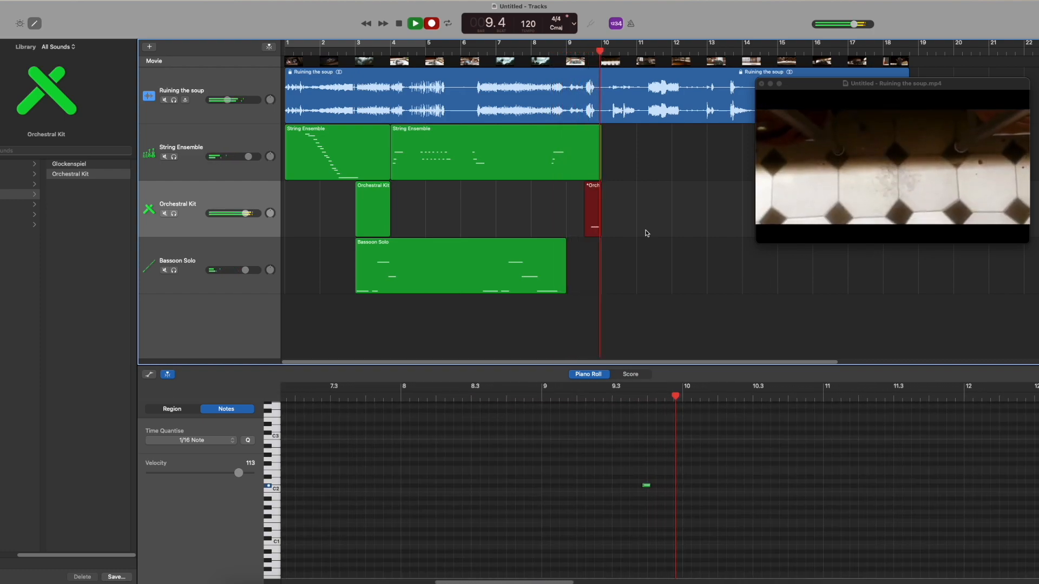
key(space)
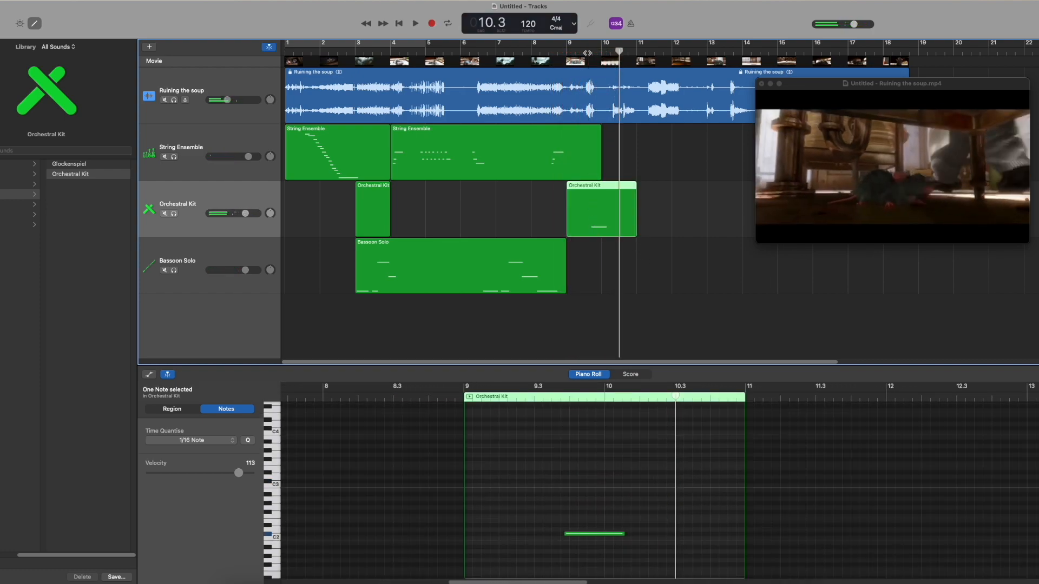
- Nudge the new Orchestral Kit note in bar 9 slightly earlier to match the rat's fall, and play back its timing
key(comma)
mouse_move(675, 395)
mouse_down()
mouse_move(665, 395)
mouse_move(693, 396)
mouse_up()
drag(721, 534, 717, 534)
key(space)
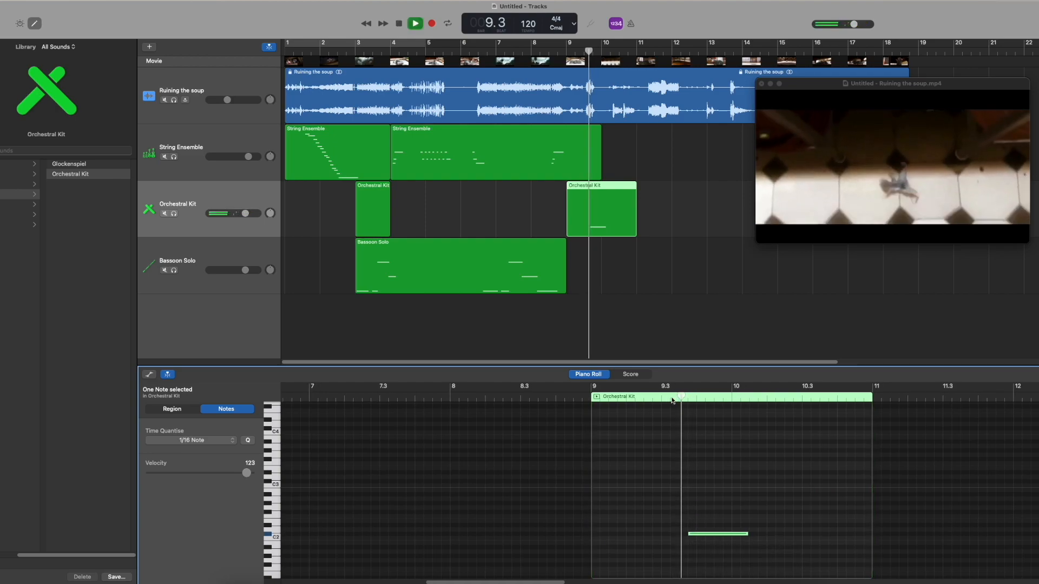
key(space)
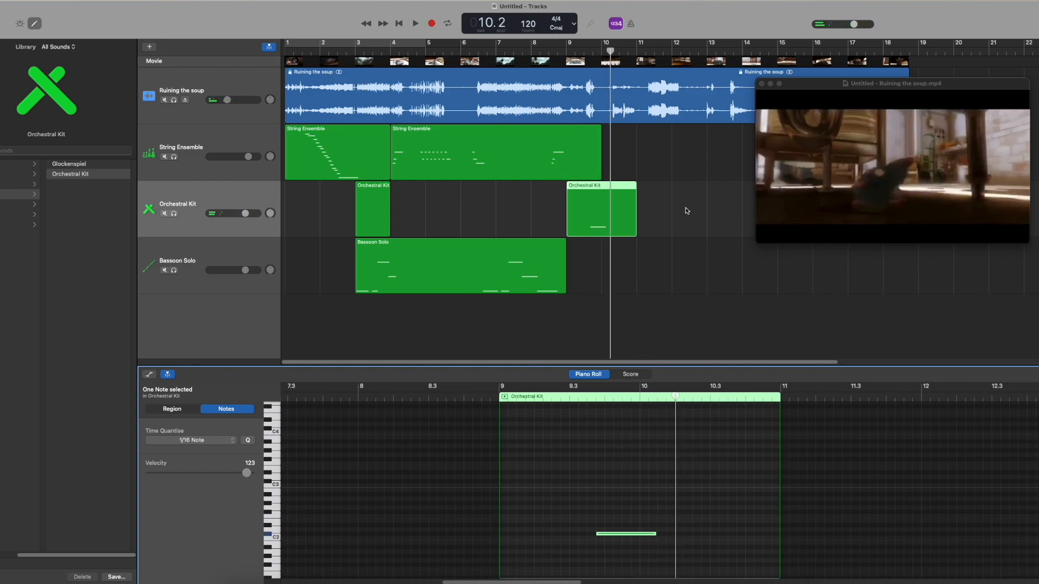
- Add a MIDI software instrument track below Bassoon Solo and assign it the Flute Solo woodwind sound
click(680, 265)
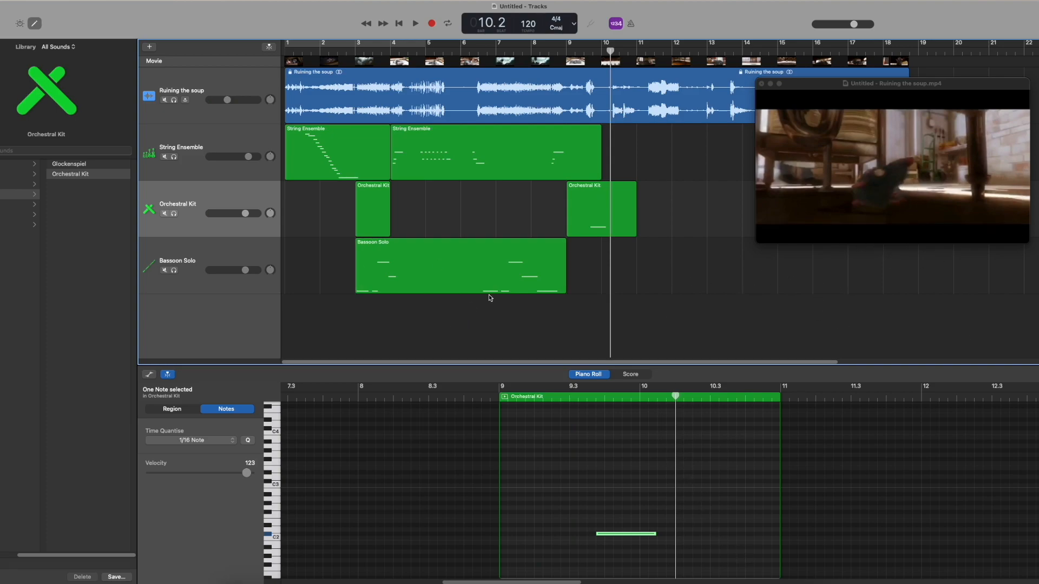
click(239, 250)
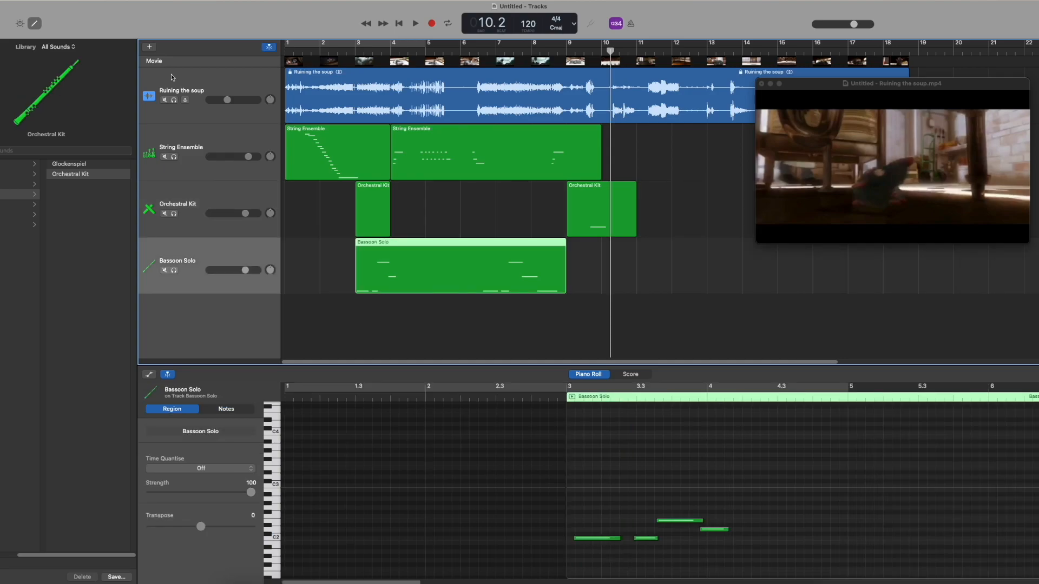
click(150, 47)
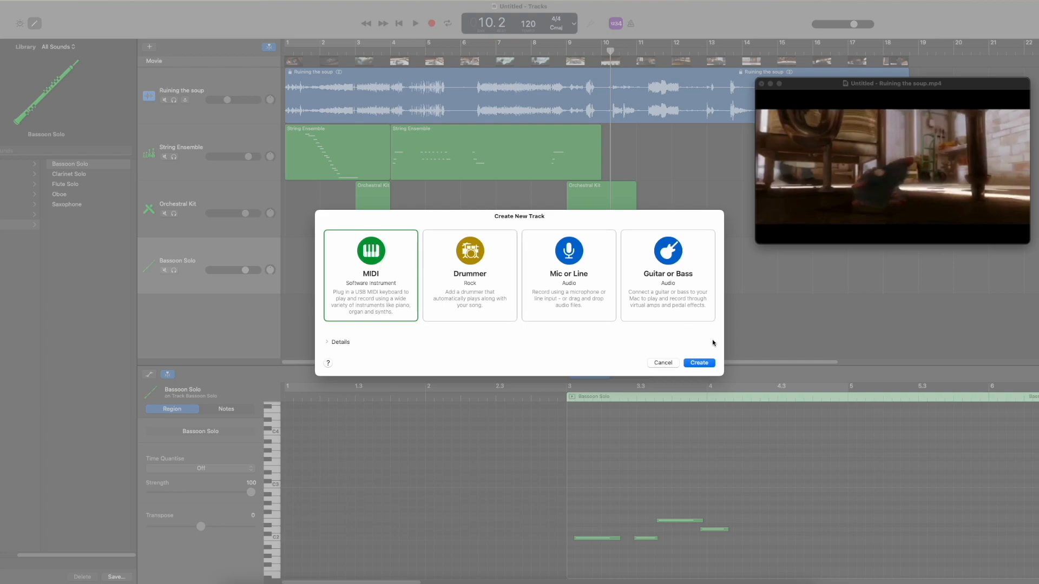
click(700, 363)
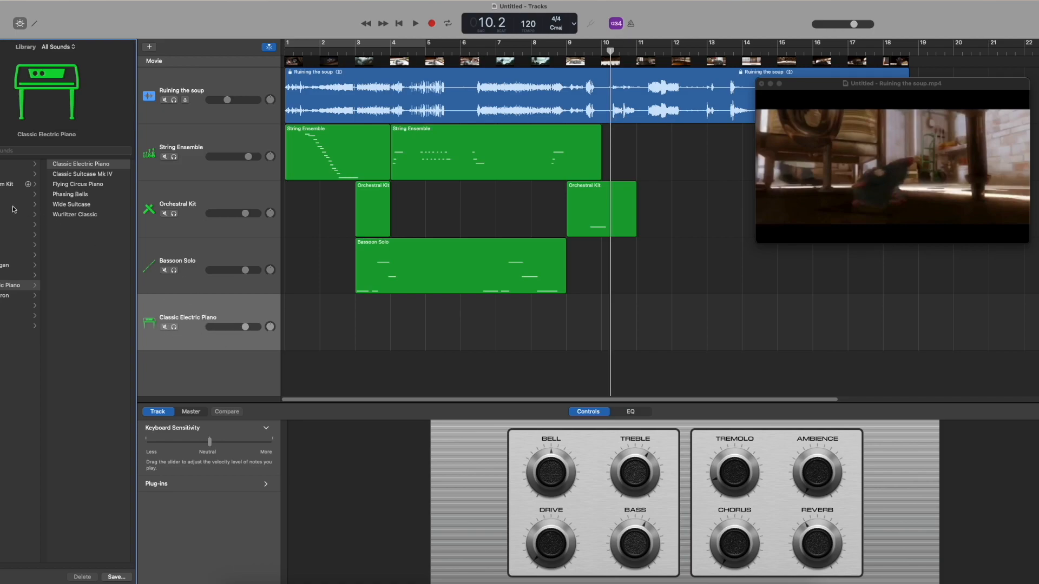
click(11, 224)
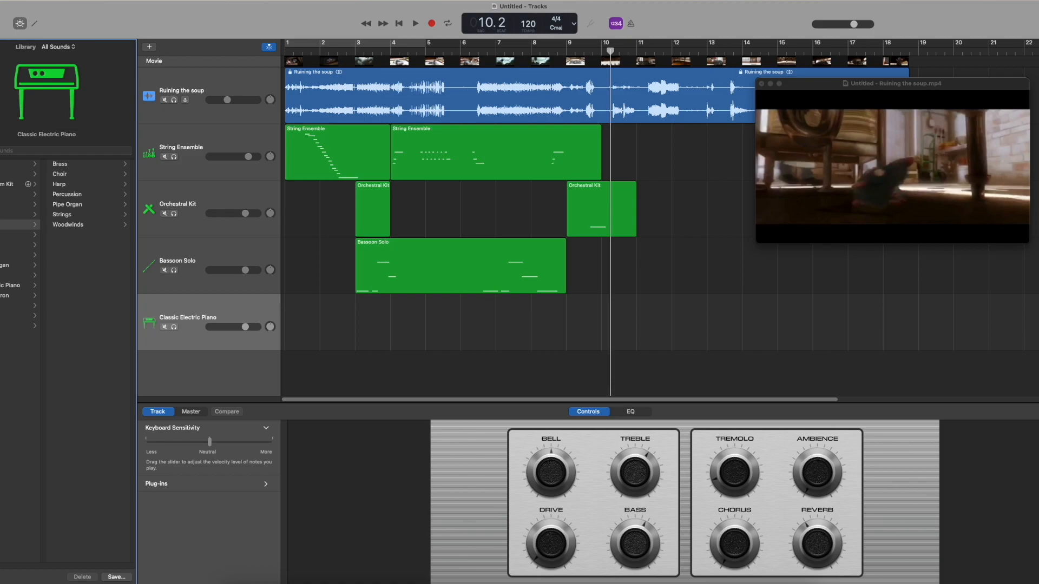
click(83, 225)
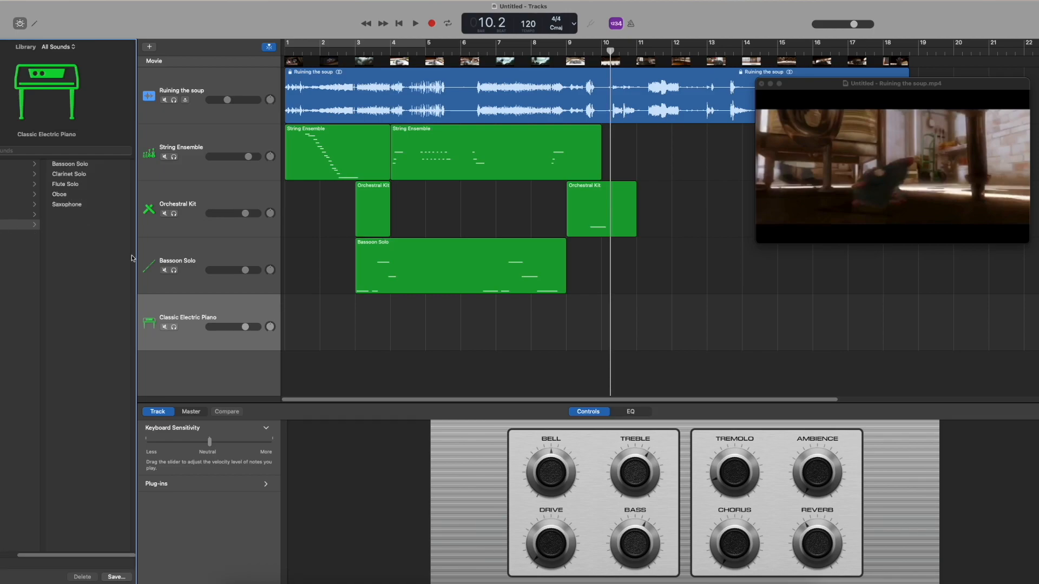
click(81, 185)
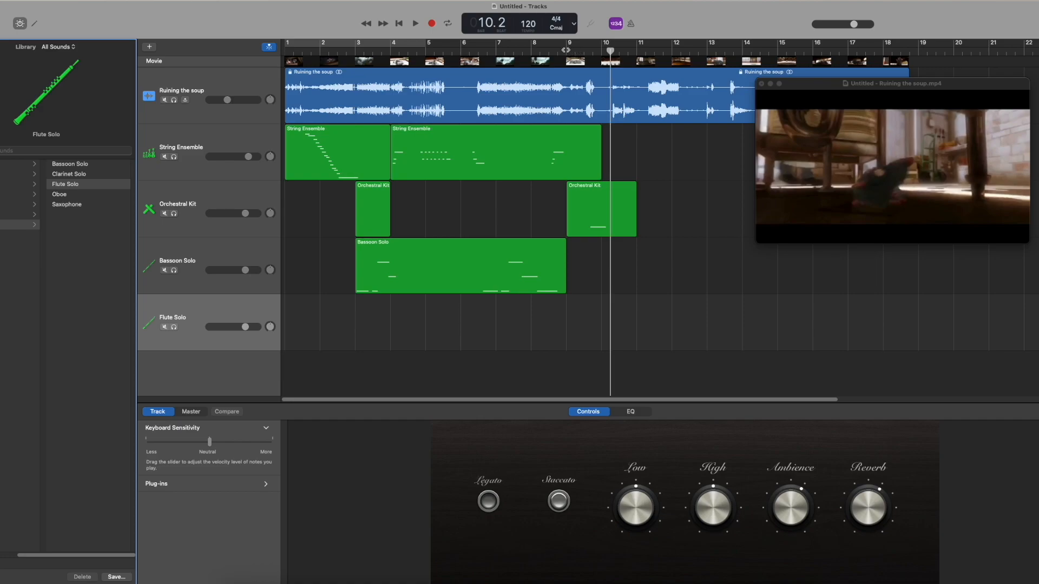
- Record a Flute Solo part starting from bar 8 beat 4 and stopping at bar 15
click(563, 50)
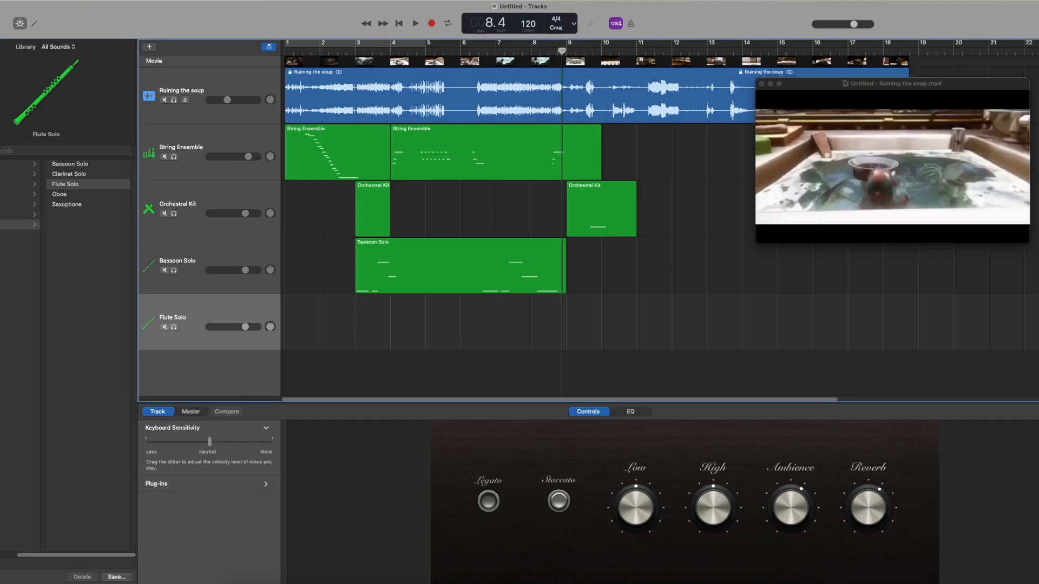
click(431, 24)
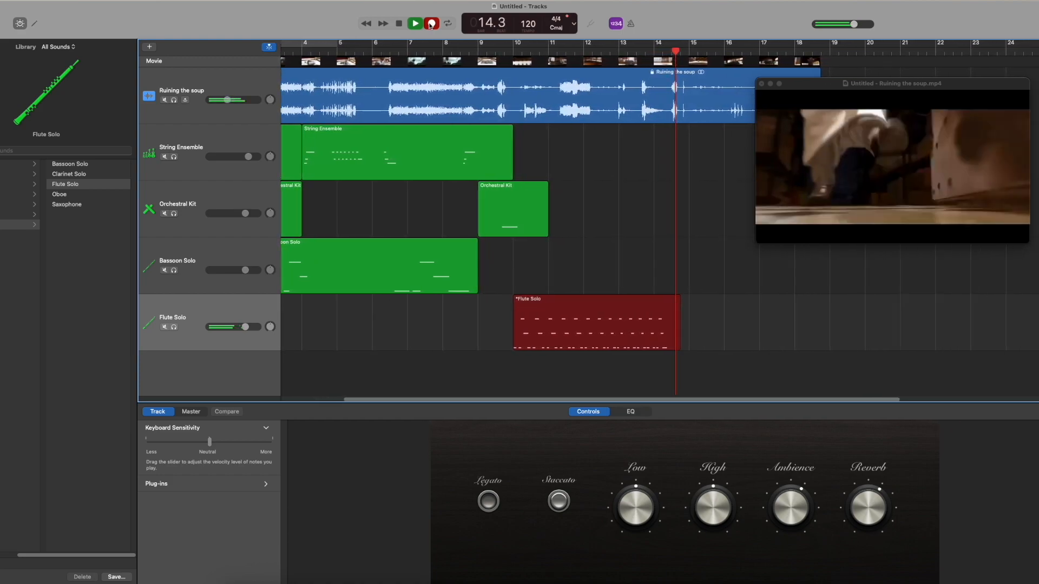
click(430, 25)
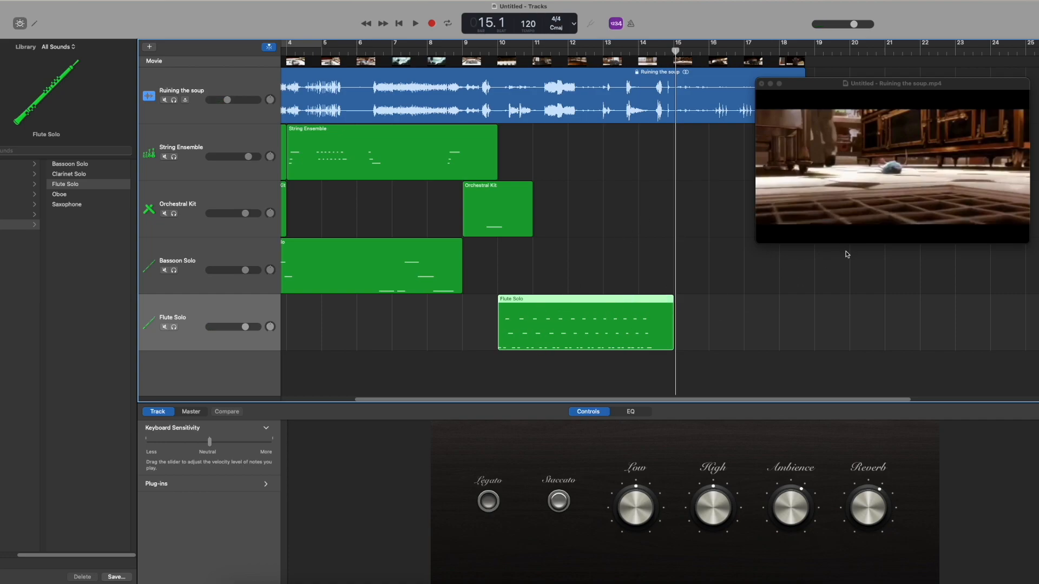
drag(947, 231, 900, 233)
click(907, 279)
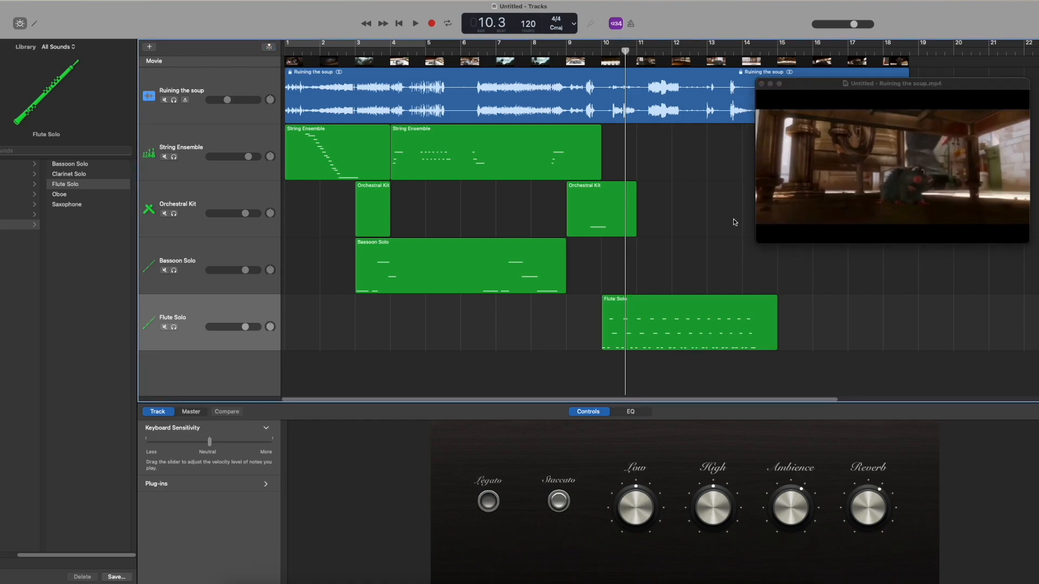
- Select the String Ensemble track without its regions and raise its volume slightly
click(215, 138)
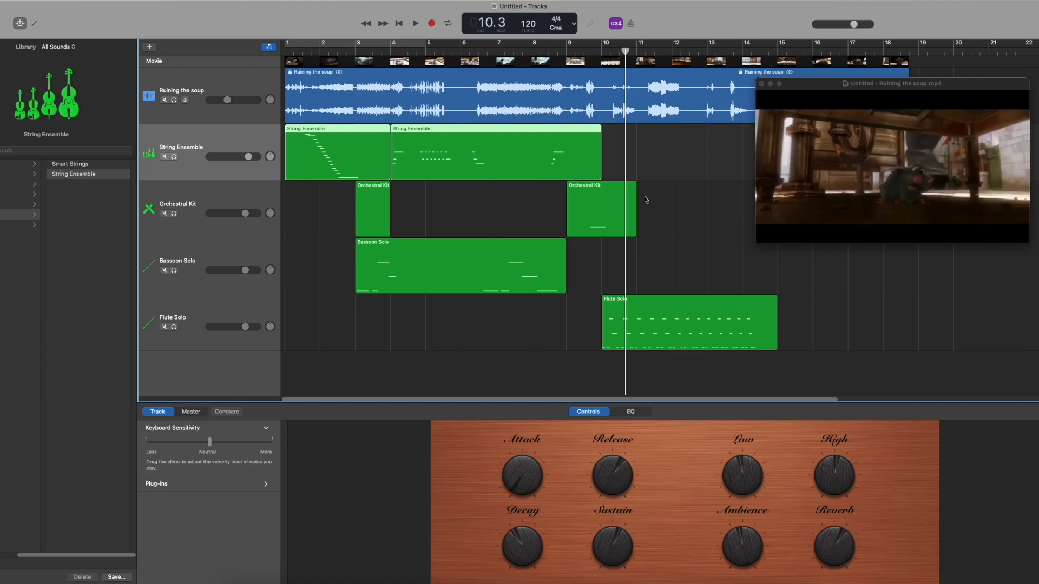
click(653, 161)
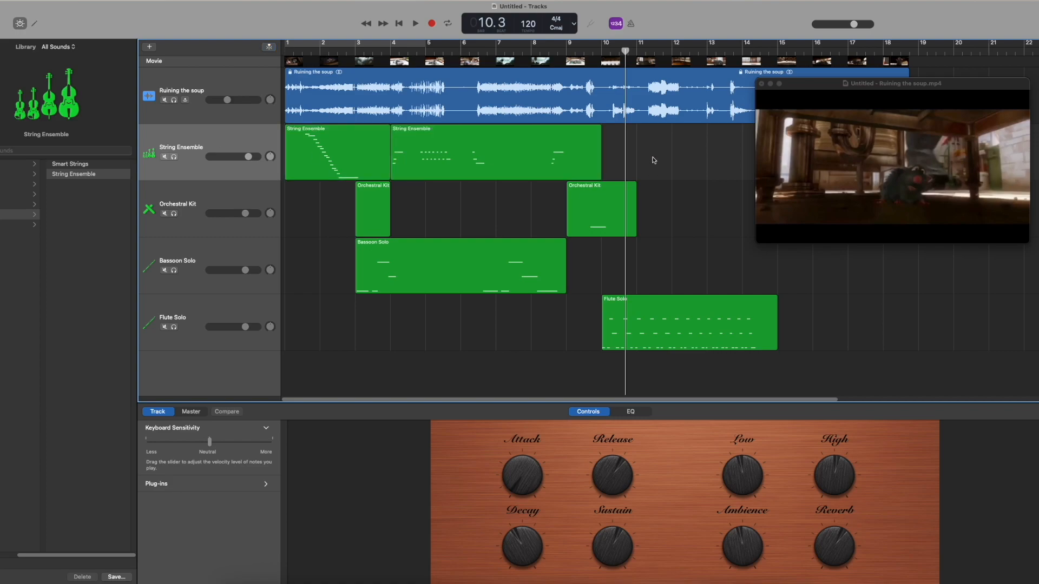
key(a)
key(a)
key(a)
drag(252, 159, 256, 159)
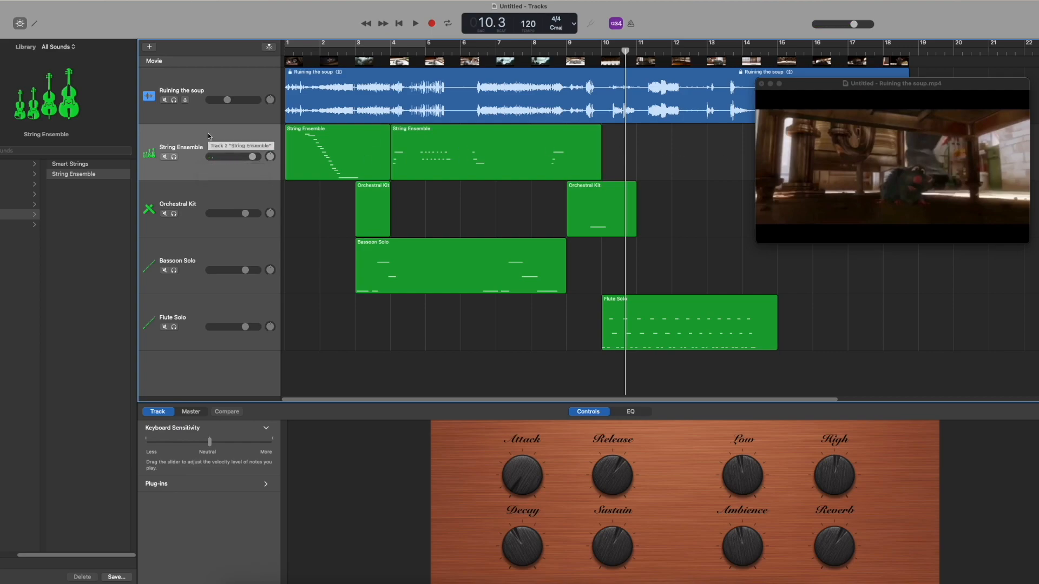
- Record a sustained String Ensemble note under the flute part, starting from bar 9 and stopping at bar 15
mouse_move(945, 198)
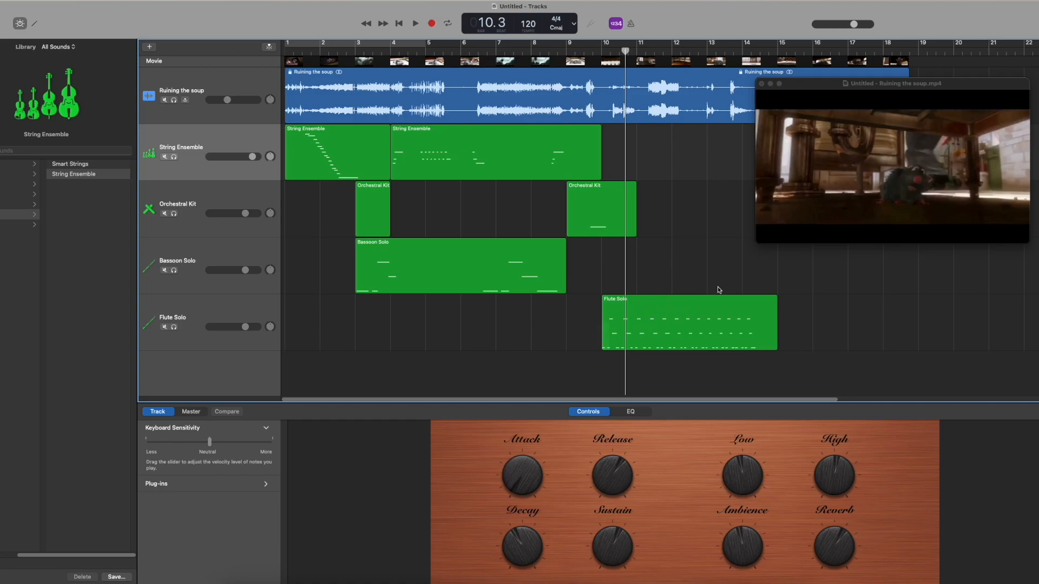
click(571, 53)
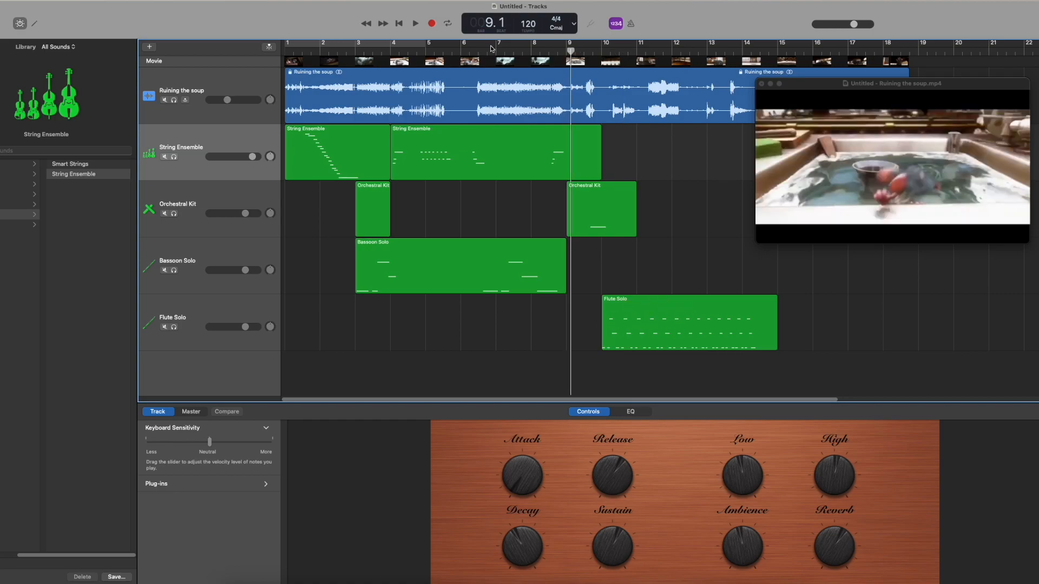
click(432, 24)
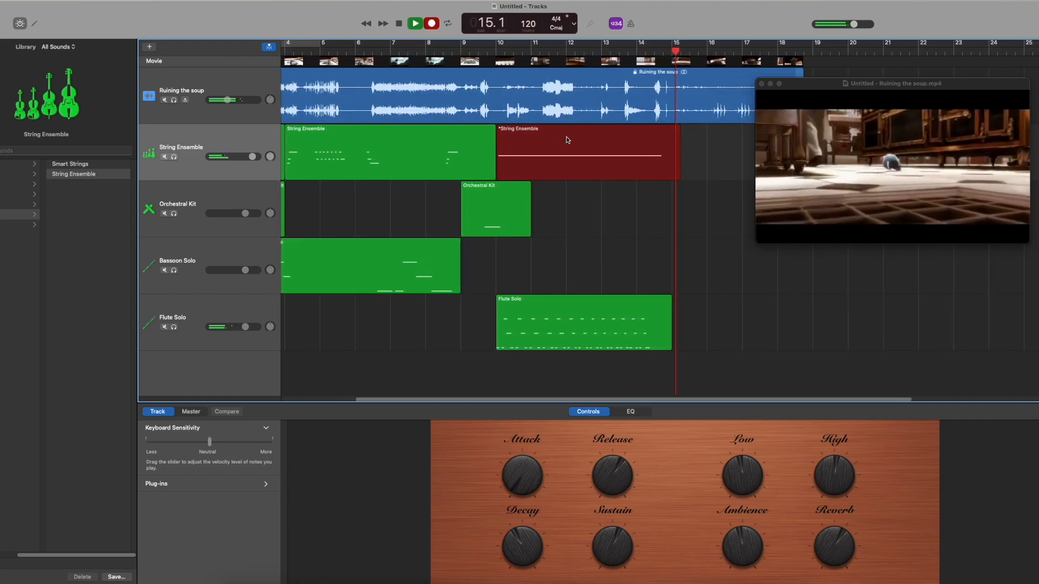
key(space)
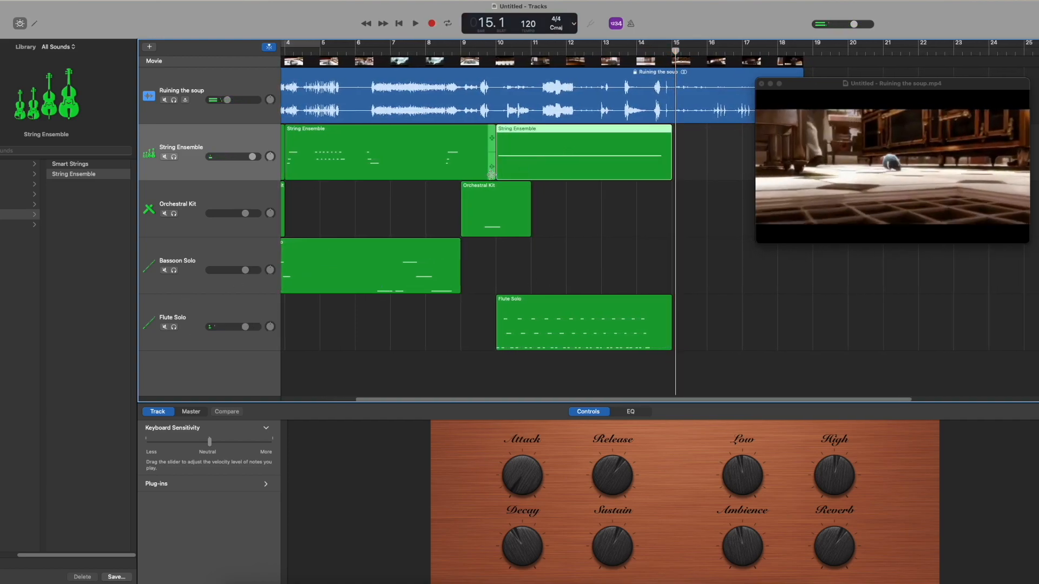
- Lower the Flute Solo track's volume slightly and add a second MIDI track with the String Ensemble sound
drag(245, 327, 240, 327)
click(355, 318)
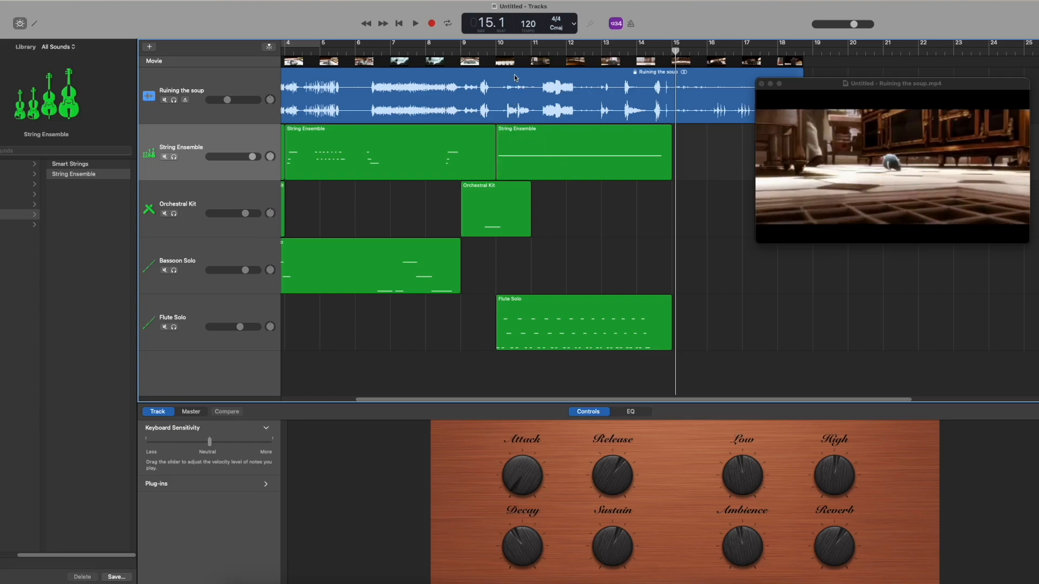
click(151, 48)
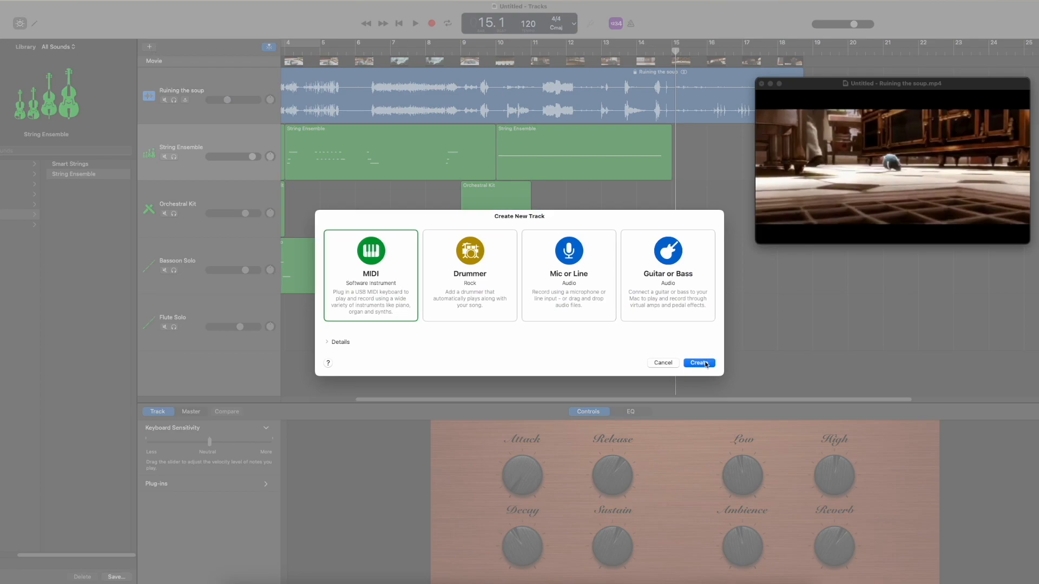
click(699, 362)
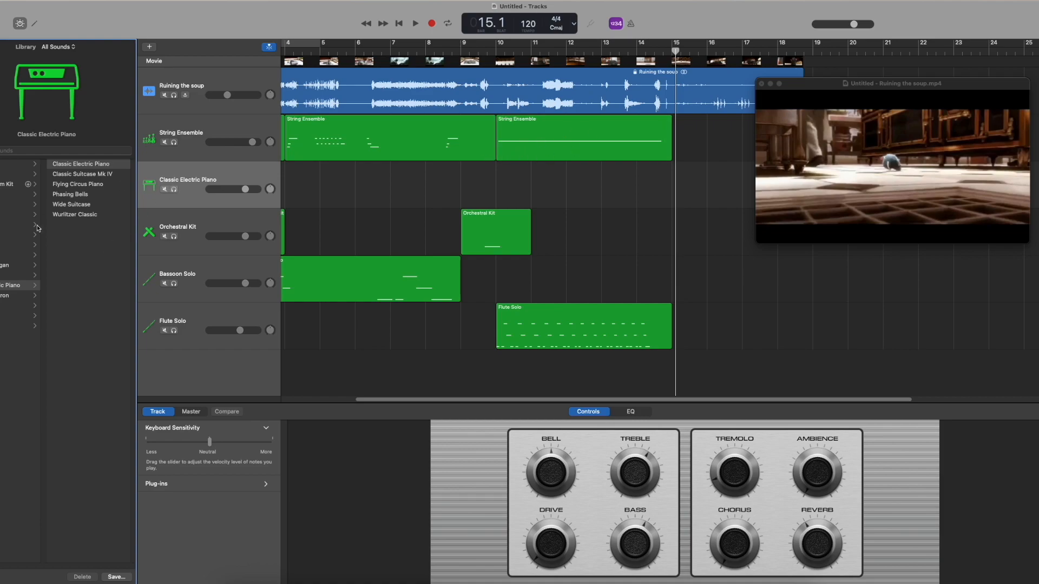
click(1, 224)
click(77, 214)
click(82, 174)
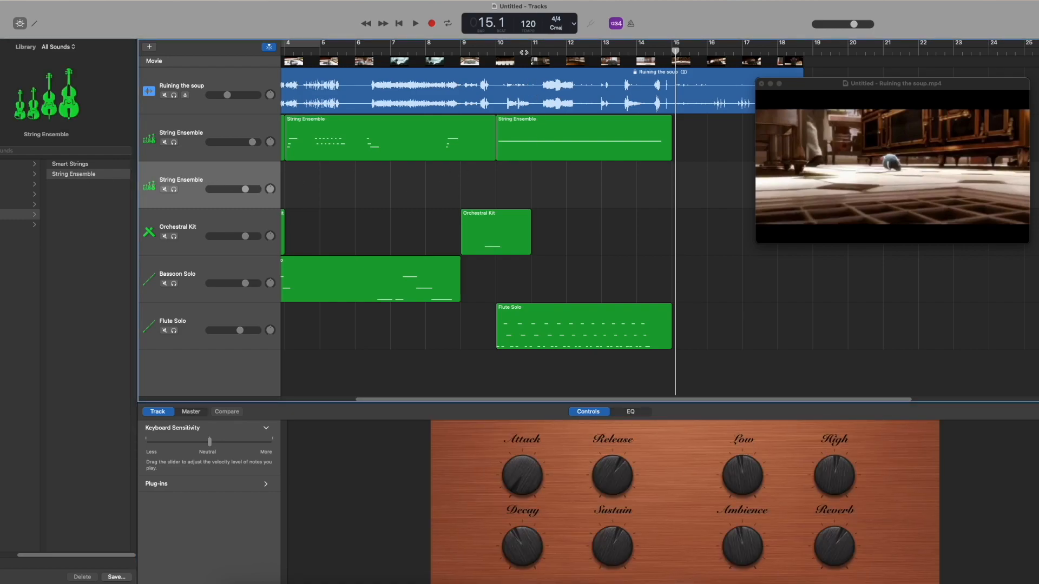
- Record a String Ensemble chord on the second String Ensemble track, starting from bar 10 and stopping at bar 12 beat 3
drag(493, 53, 548, 53)
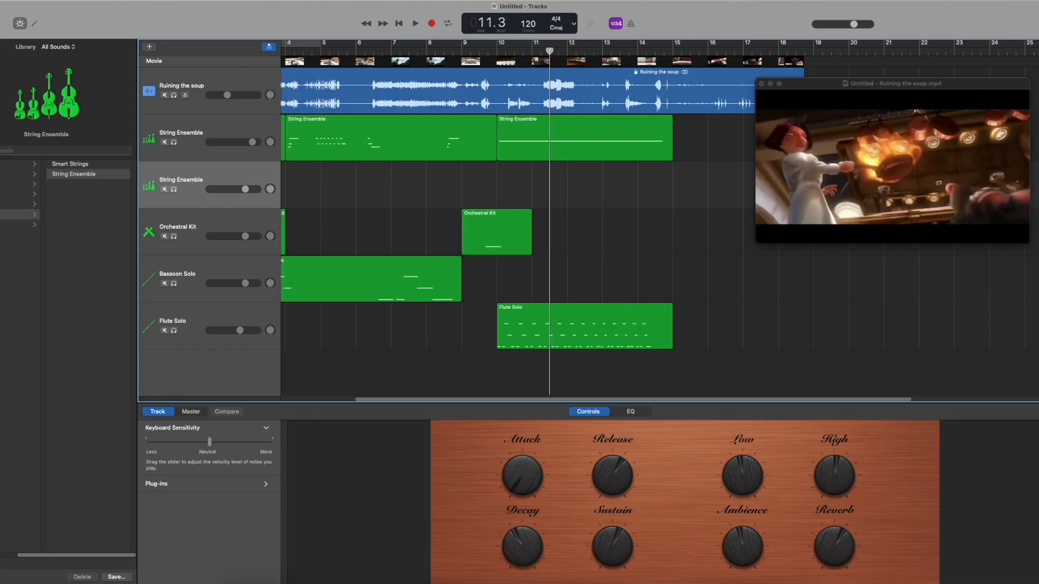
drag(549, 51, 504, 51)
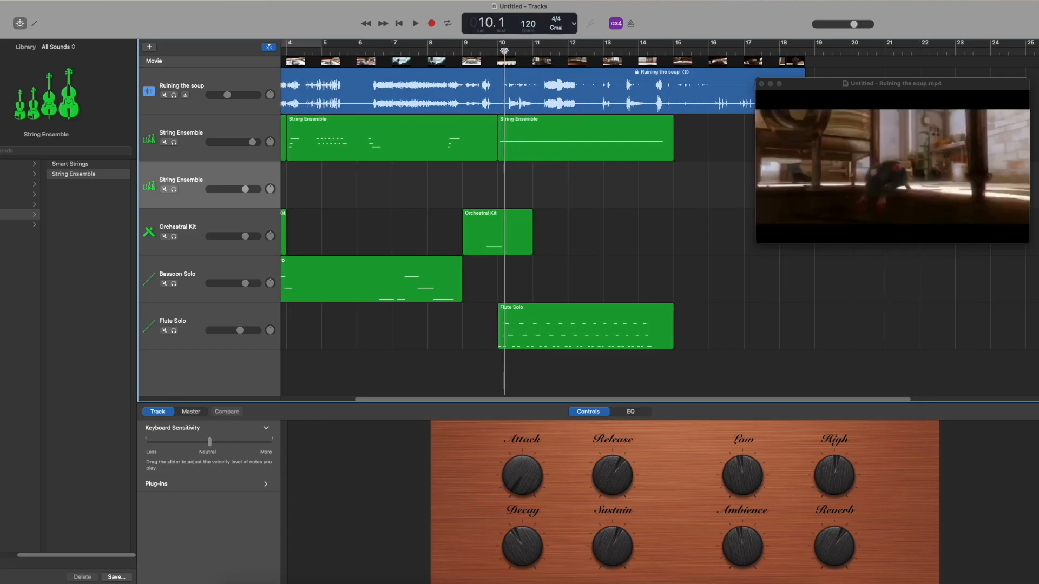
click(433, 24)
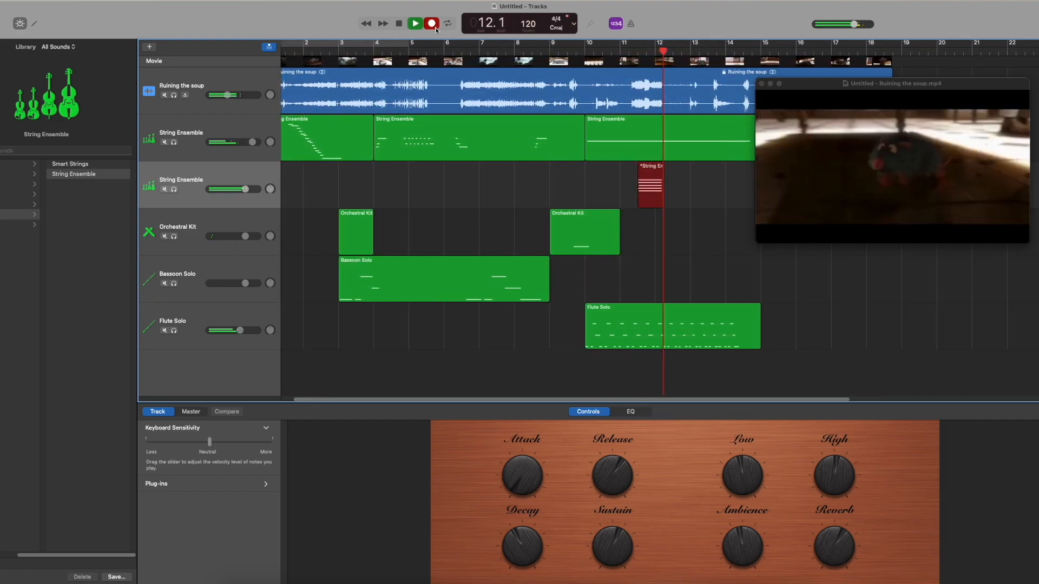
key(space)
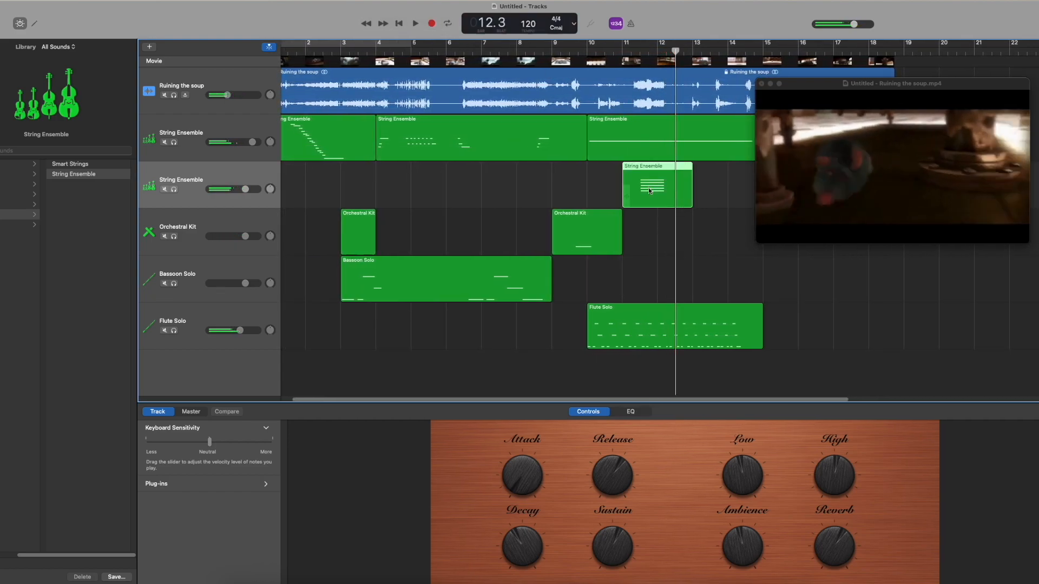
- Open the new chord region in the Piano Roll and move its five notes slightly earlier, to just before bar 11 beat 3
click(636, 54)
key(space)
double_click(656, 199)
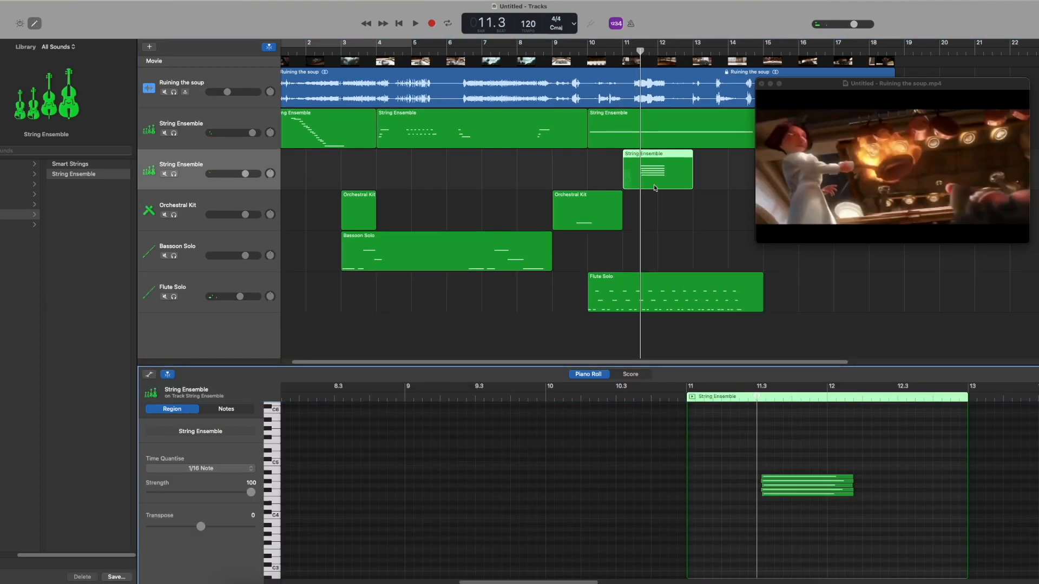
drag(759, 396, 745, 395)
mouse_move(772, 469)
mouse_down()
mouse_move(779, 502)
mouse_move(772, 481)
mouse_up()
- Play back the shifted chord against the movie from bar 10 beat 3 to bar 12, then deselect its notes
click(642, 397)
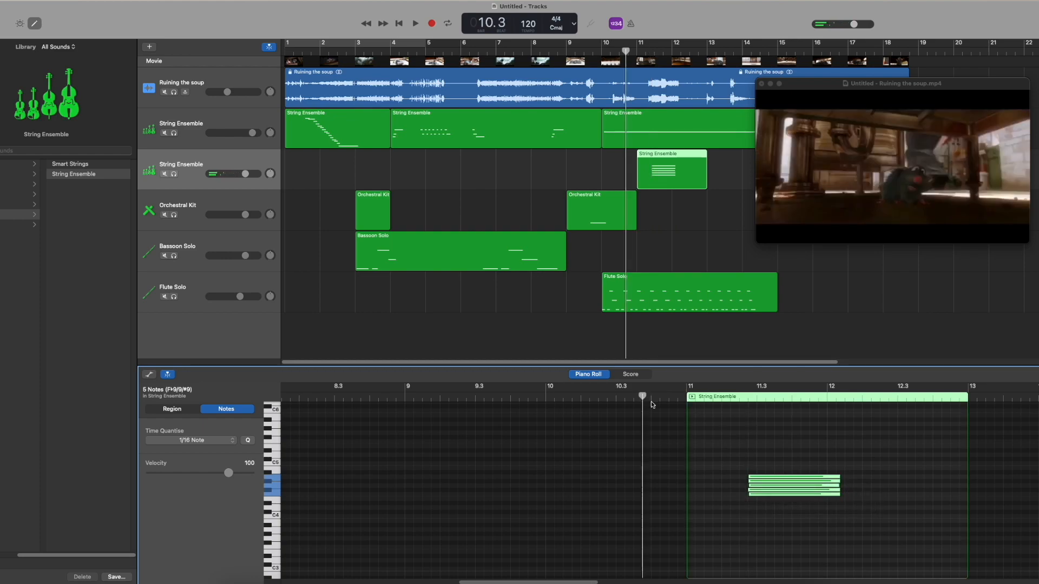
key(space)
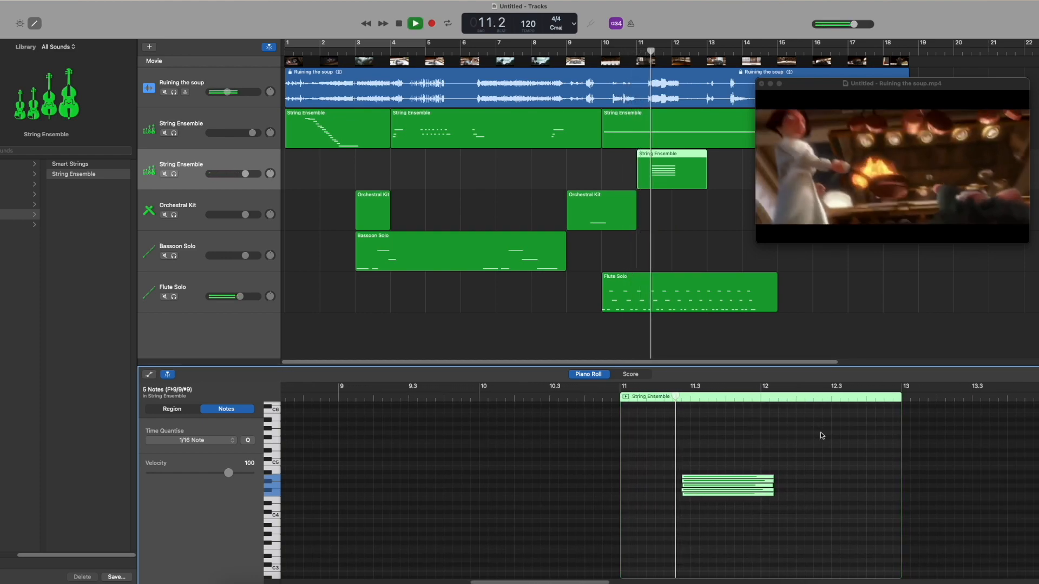
key(space)
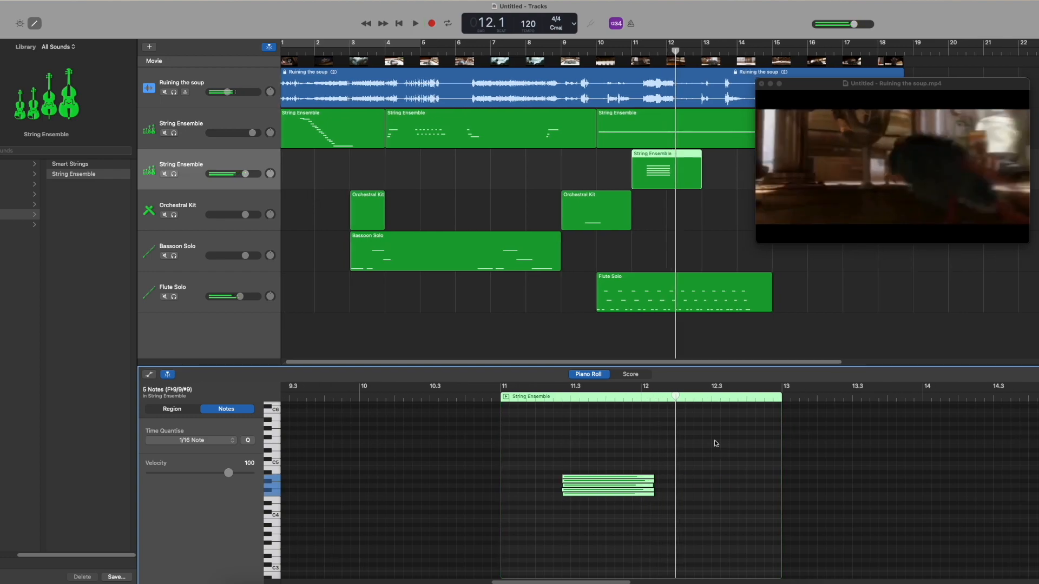
click(716, 444)
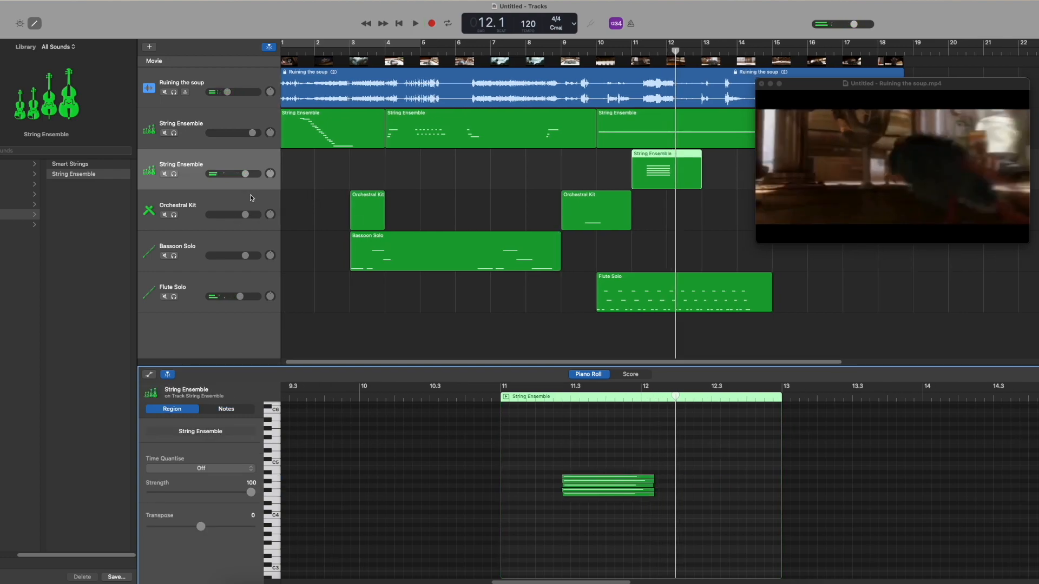
- Select the Orchestral Kit track and shorten the end of its region at bar 9 to about bar 10 beat 4
click(468, 194)
click(682, 224)
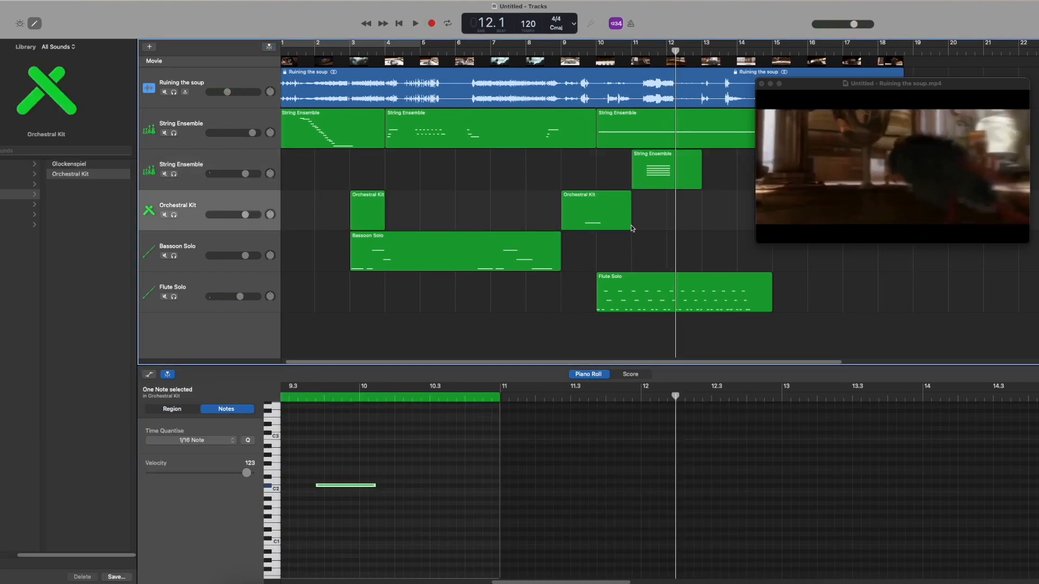
drag(628, 226, 622, 226)
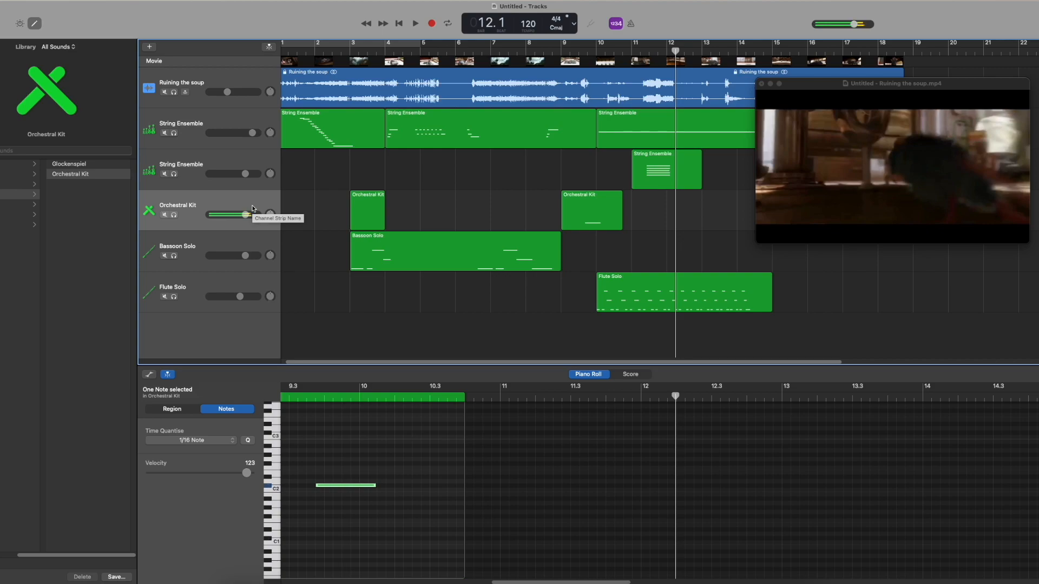
- Move the movie window clear of the regions so the end of the arrangement is uncovered
mouse_move(832, 169)
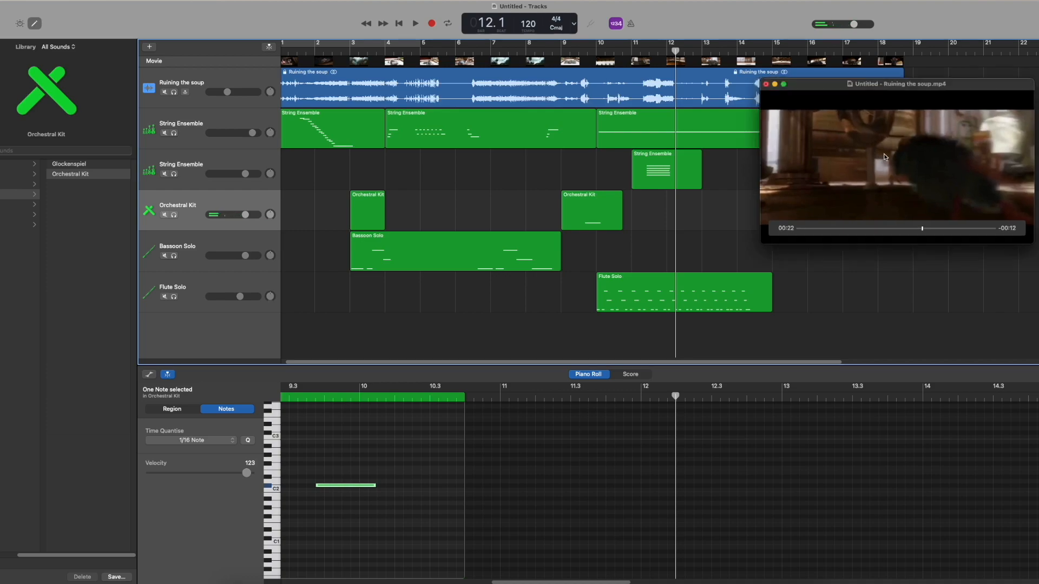
drag(831, 168, 908, 164)
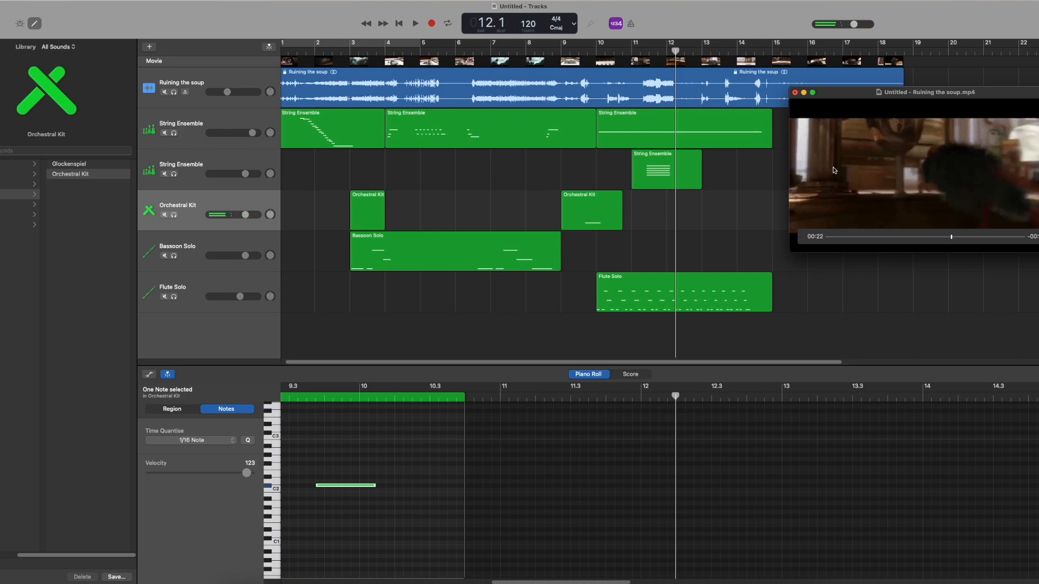
mouse_move(824, 92)
mouse_down()
mouse_move(869, 110)
mouse_move(841, 98)
mouse_up()
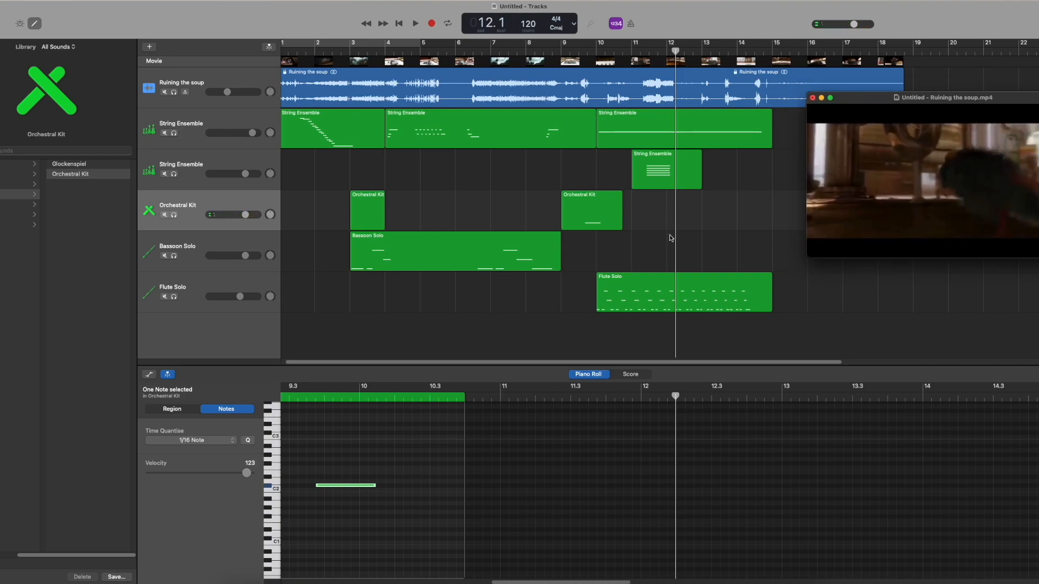
mouse_move(867, 187)
- Record an alternating Orchestral Kit percussion part ending on a long hit, starting from bar 9 beat 3 and stopping at bar 15 beat 3
click(575, 53)
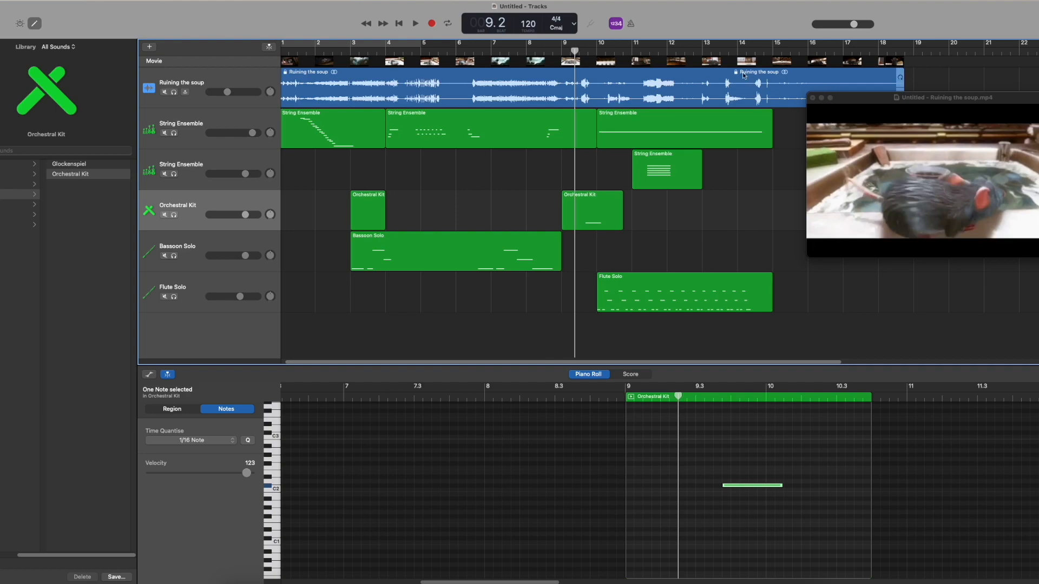
click(754, 53)
drag(754, 52, 586, 69)
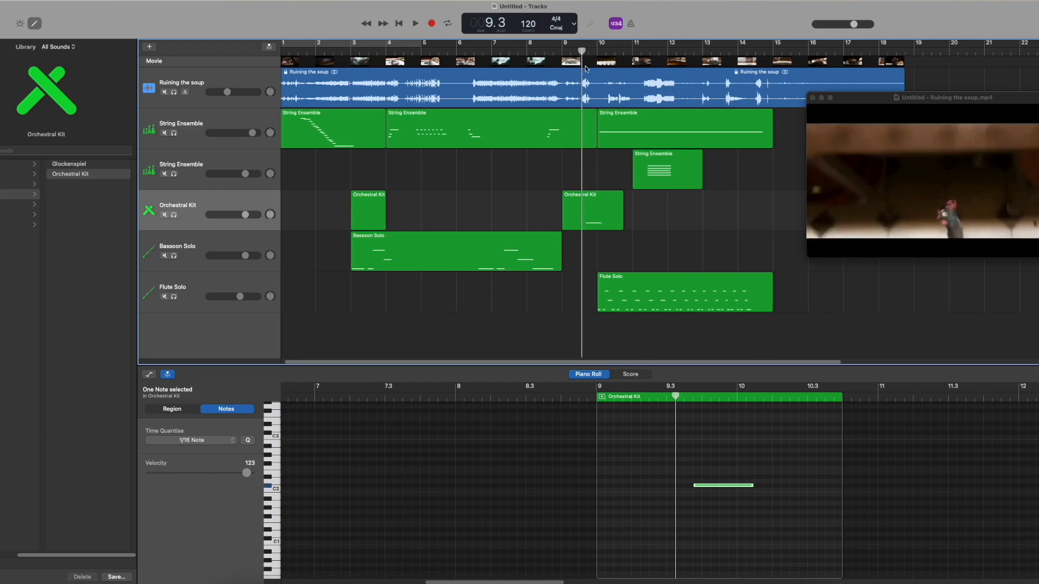
click(431, 24)
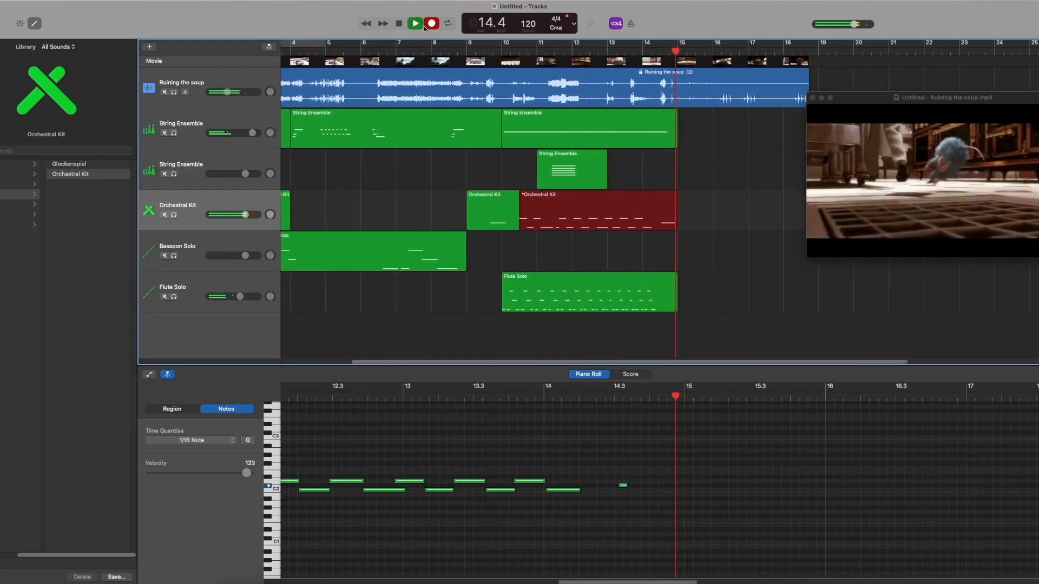
key(space)
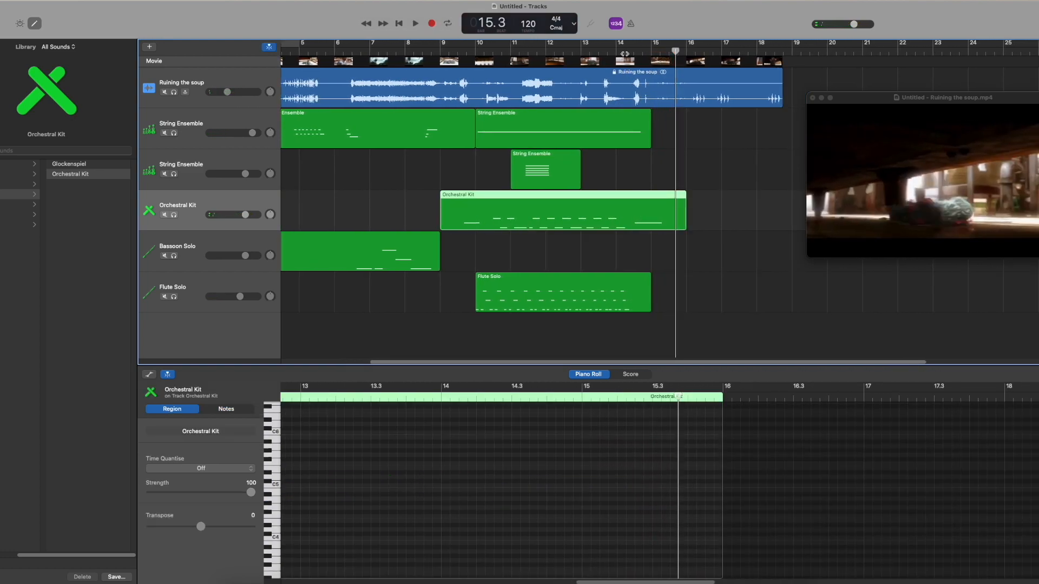
- Open the Orchestral Kit region in the Piano Roll and compare its last long note with the movie action around bar 14 beat 3
click(625, 50)
click(634, 51)
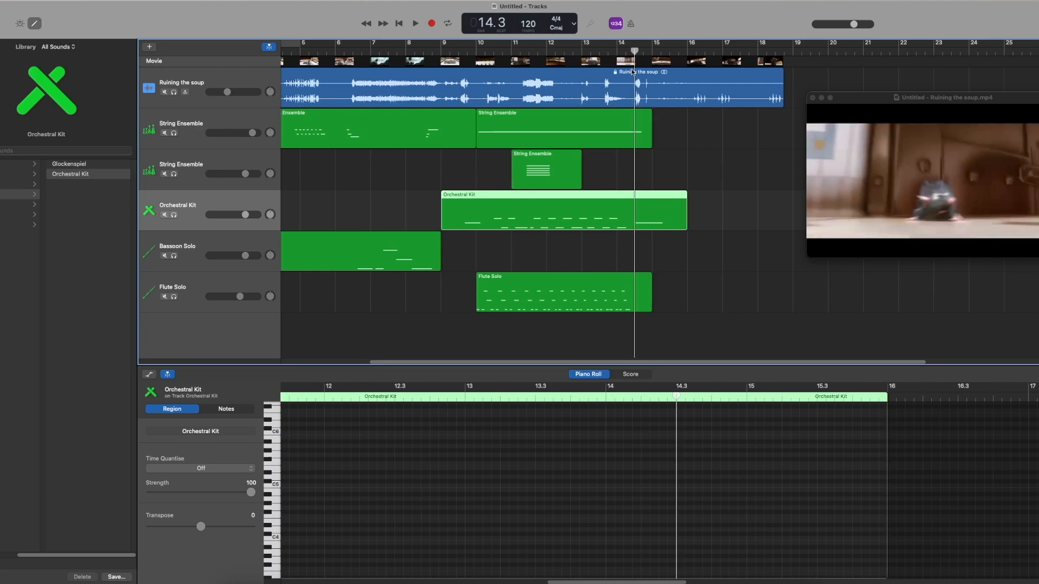
double_click(644, 212)
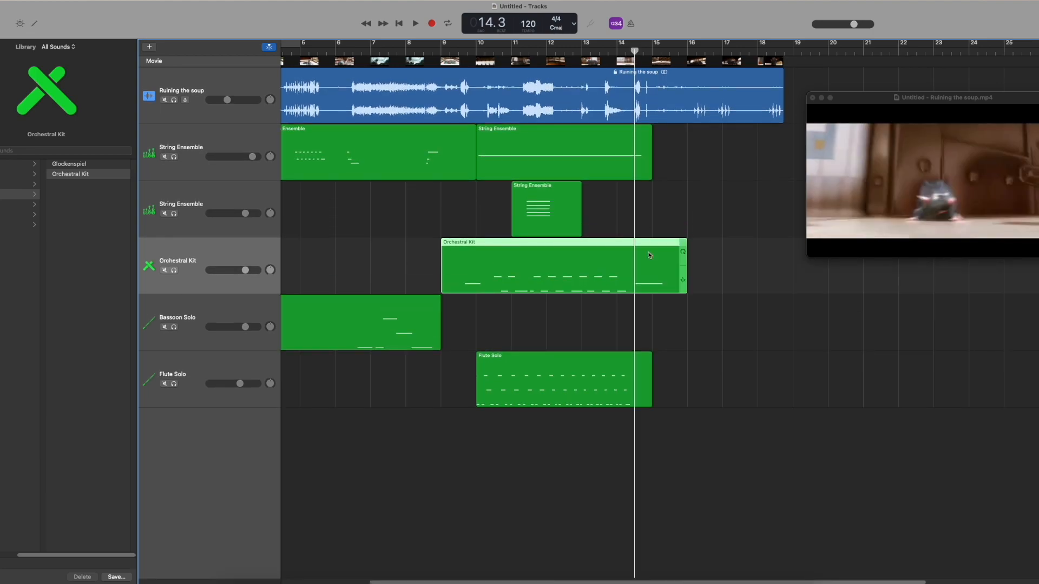
double_click(651, 265)
mouse_move(676, 396)
mouse_down()
mouse_move(686, 396)
mouse_move(676, 397)
mouse_up()
click(706, 303)
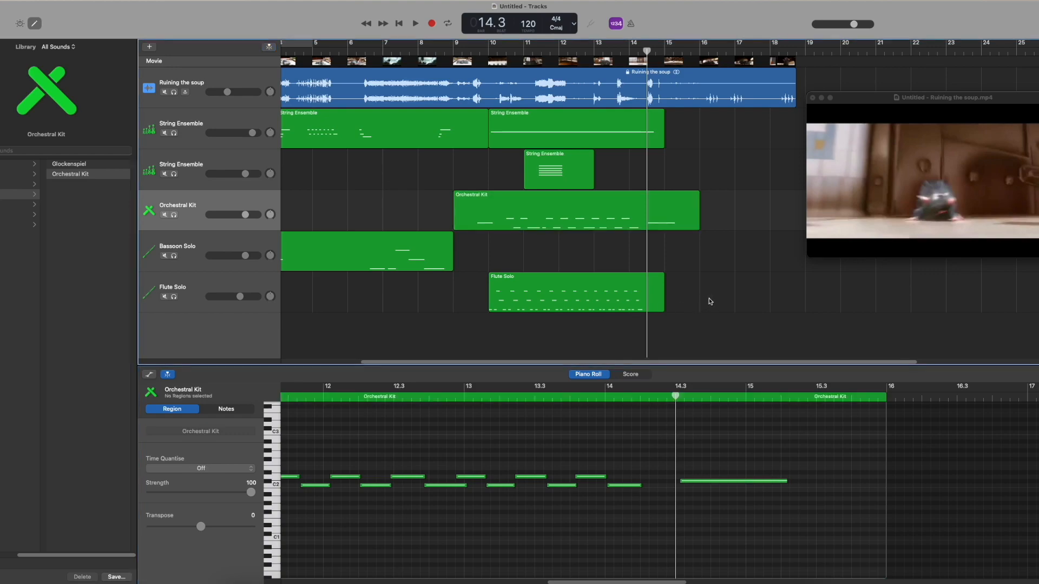
drag(671, 398, 698, 130)
click(760, 137)
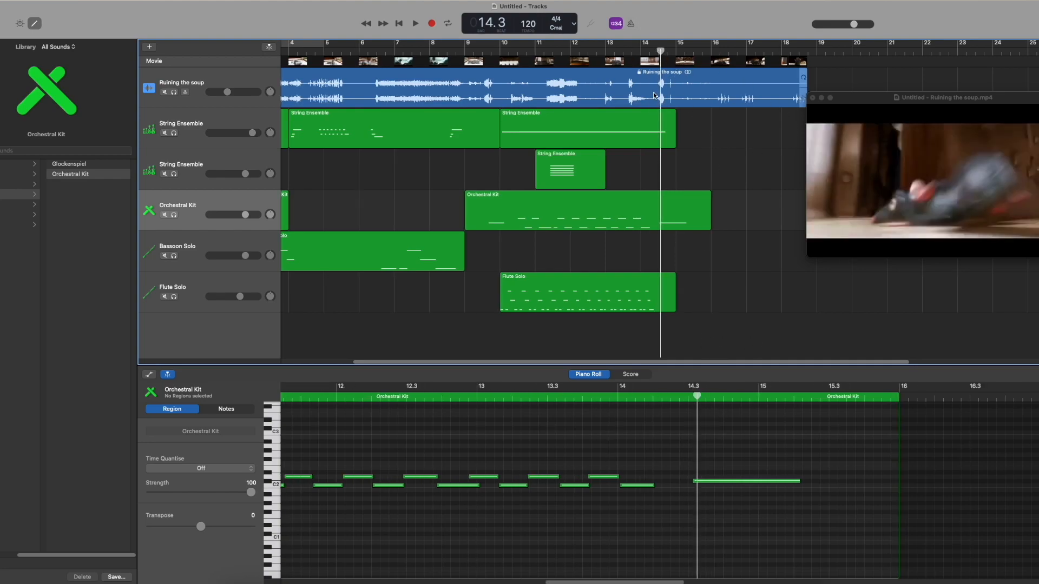
- Play the movie's ending from bar 14 beat 3 to bar 17 beat 4, pausing at bar 16
key(space)
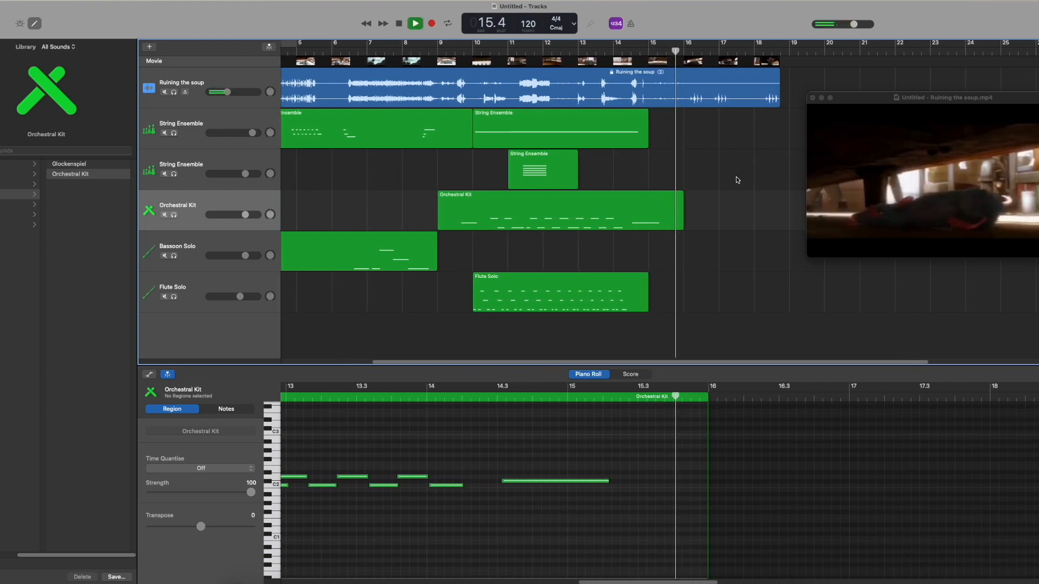
key(space)
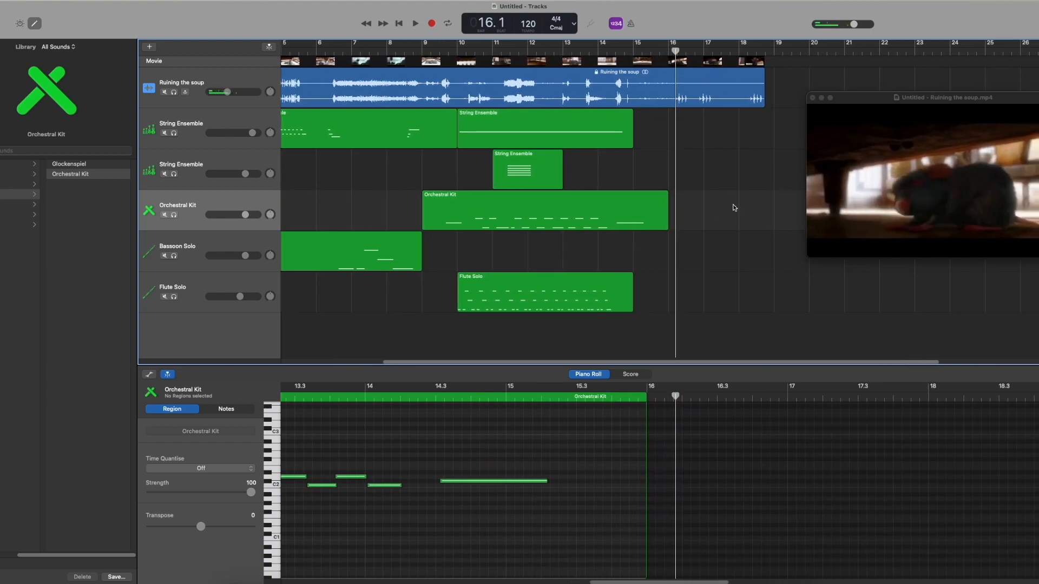
key(space)
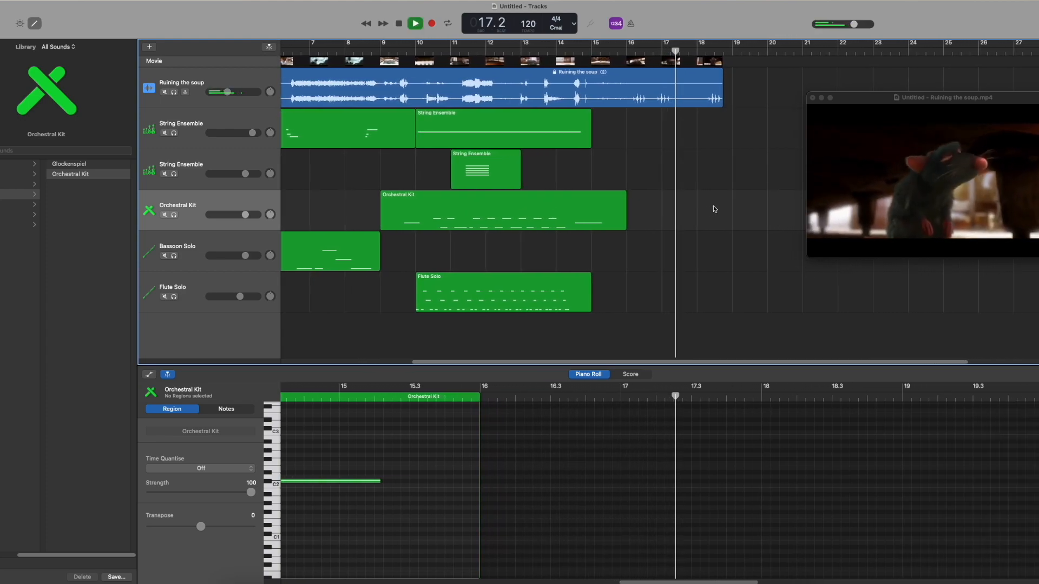
key(space)
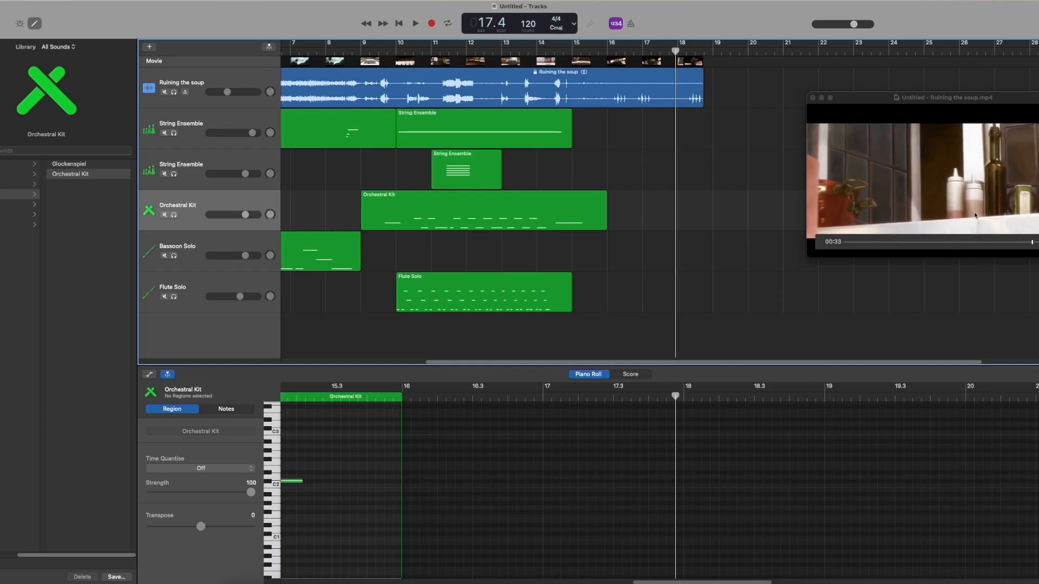
- Select the second String Ensemble track and leave its region deselected
drag(552, 49, 563, 50)
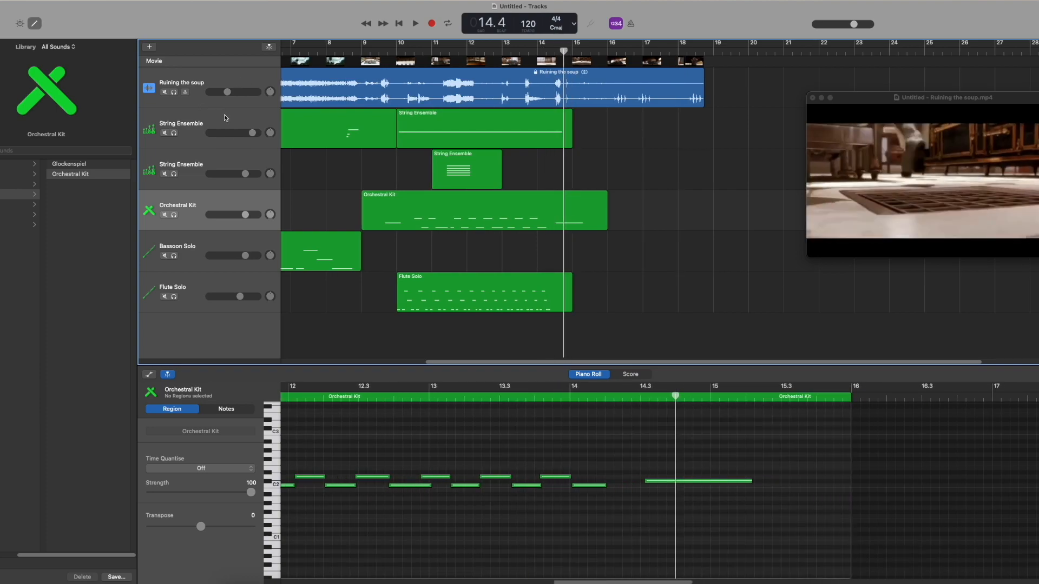
click(246, 119)
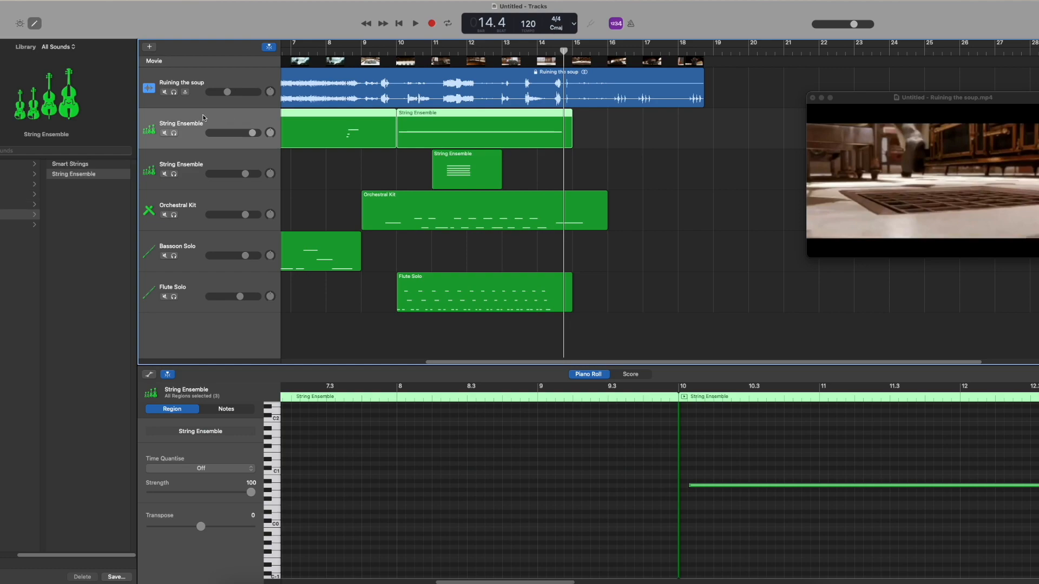
click(207, 160)
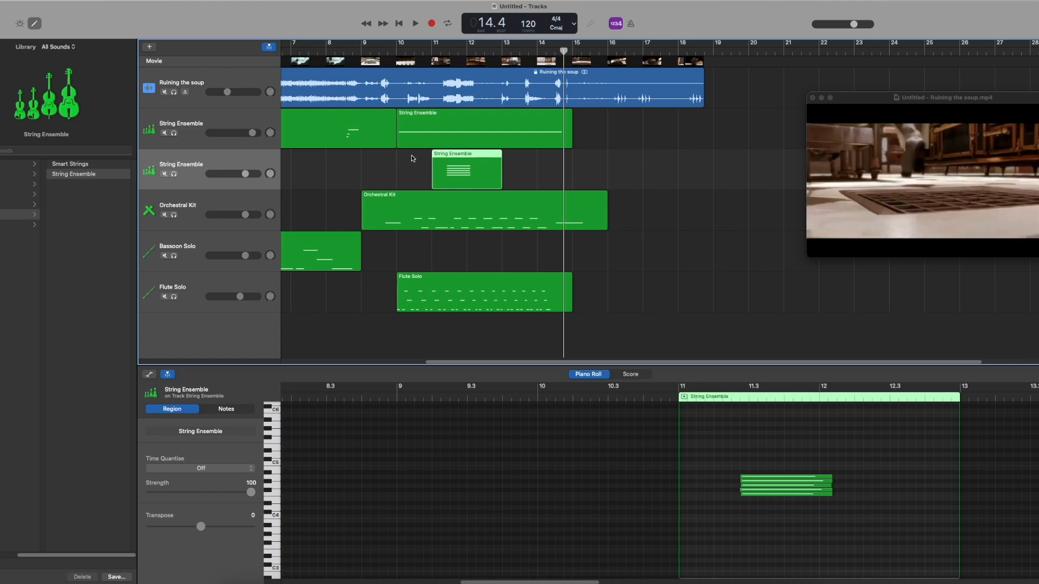
click(599, 170)
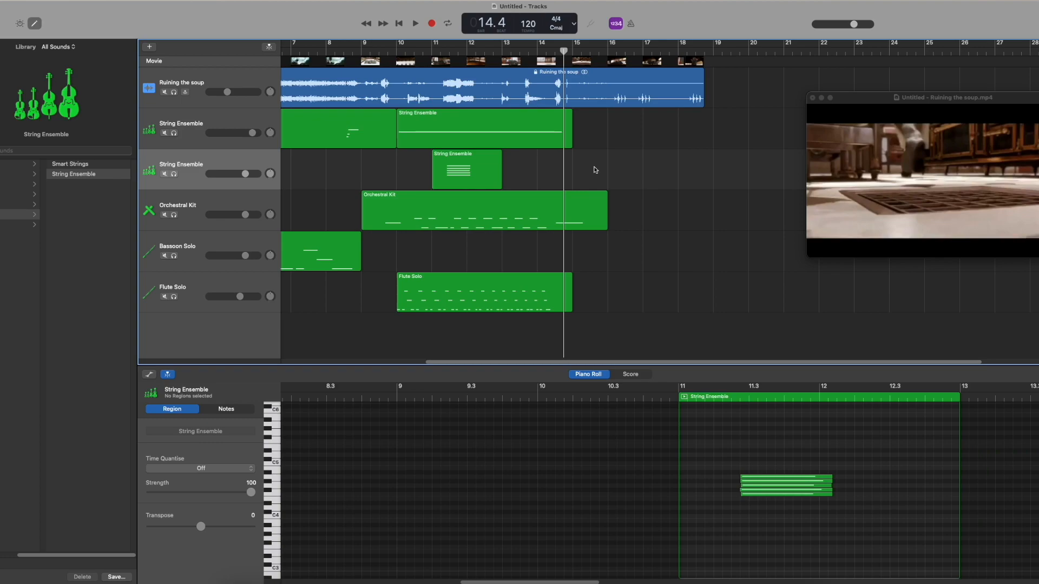
drag(651, 151, 586, 168)
drag(586, 168, 631, 178)
mouse_move(636, 177)
mouse_down()
mouse_move(582, 157)
mouse_move(635, 178)
mouse_up()
drag(588, 159, 670, 183)
mouse_move(669, 183)
mouse_down()
mouse_move(575, 161)
mouse_move(663, 182)
mouse_up()
drag(663, 183, 601, 164)
- Record a sustained three-note String Ensemble chord on the second String Ensemble track, starting from bar 13 and stopping at bar 17 beat 4
drag(566, 50, 506, 51)
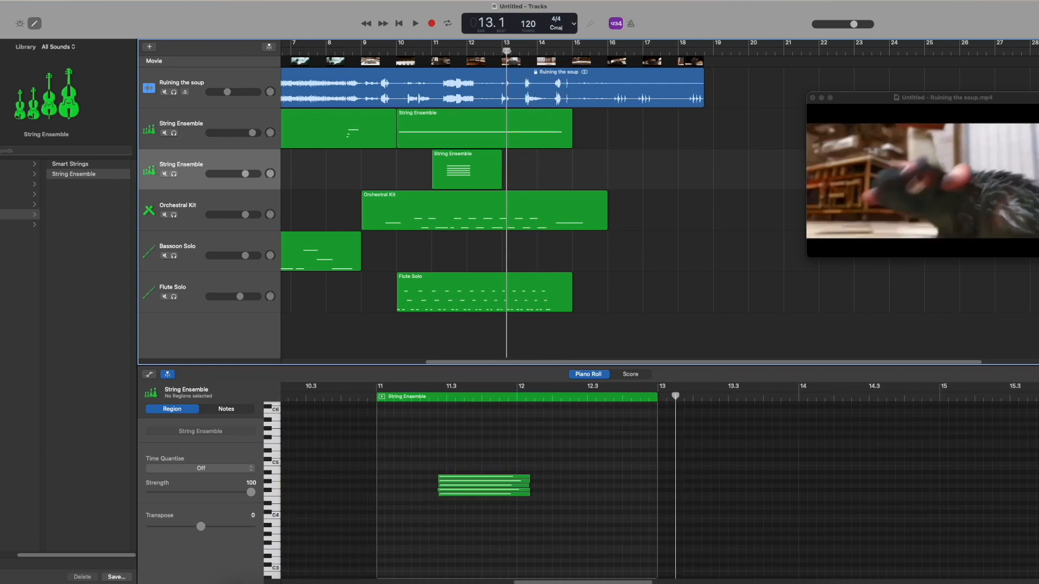
click(416, 23)
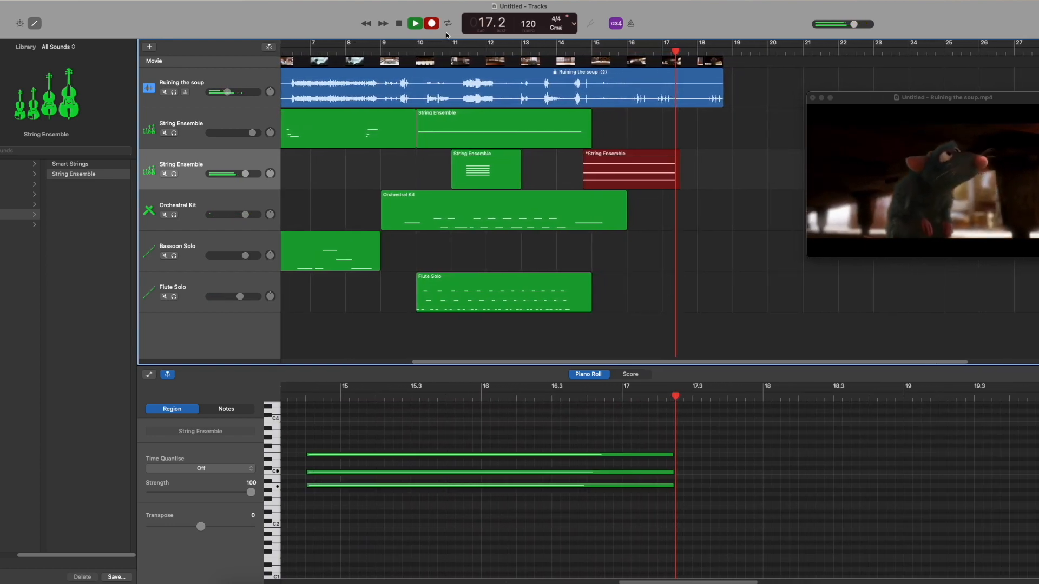
key(space)
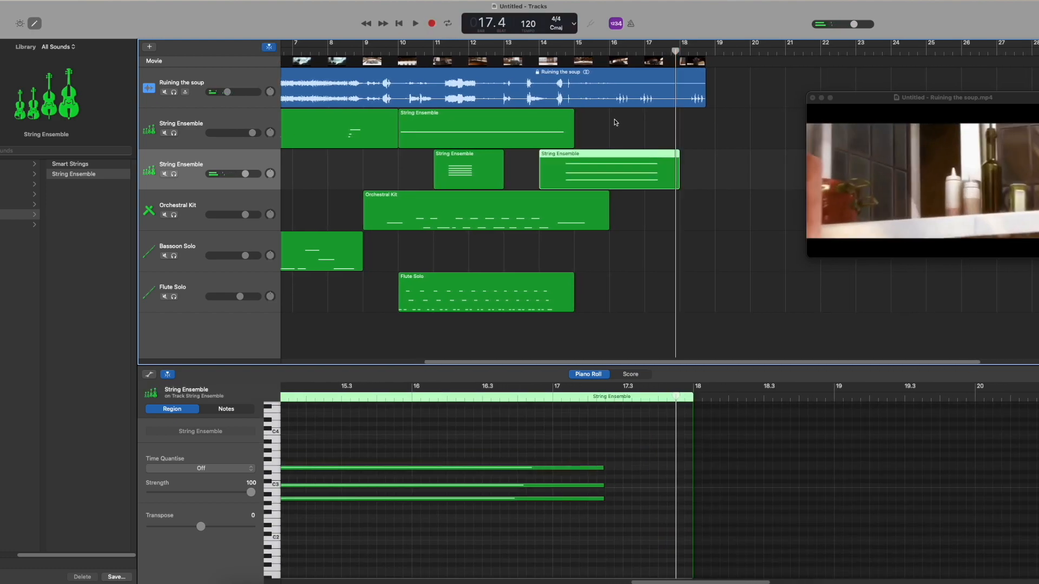
- Return the playhead to bar 14 beat 3, deselect the region, and audition an A minor chord with Musical Typing on the second String Ensemble track
drag(661, 53, 563, 54)
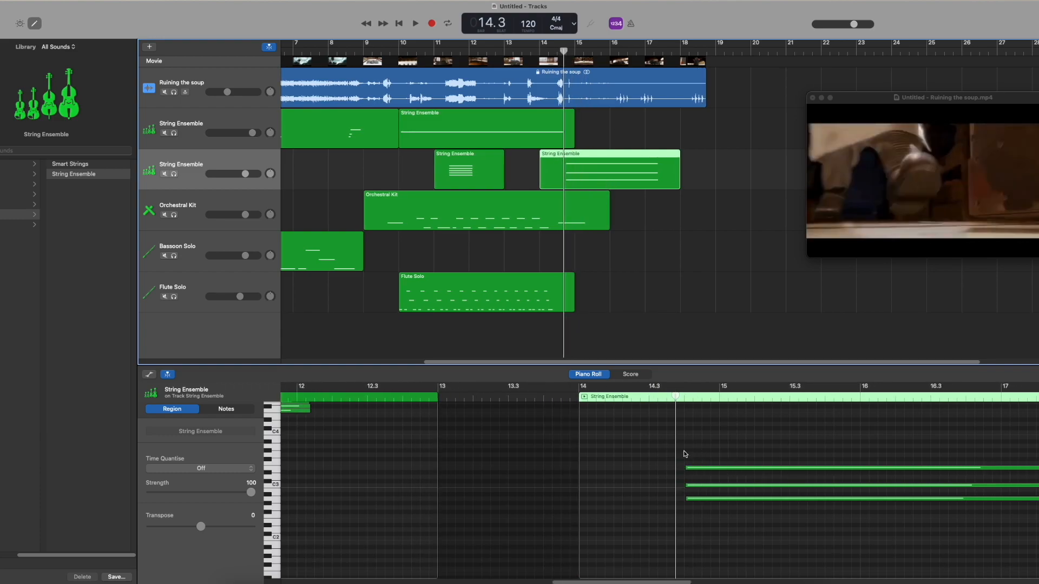
click(705, 520)
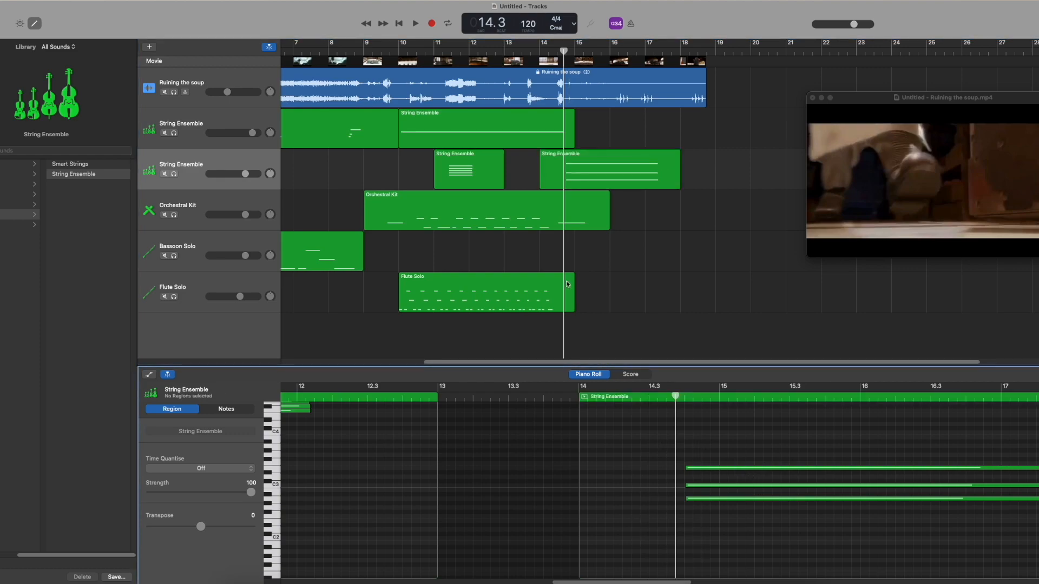
click(190, 1)
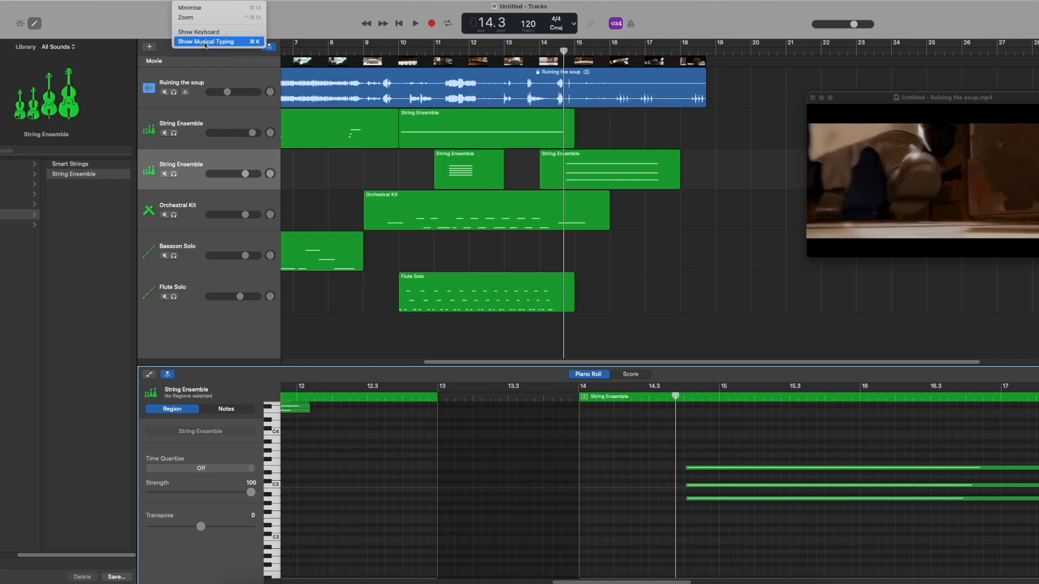
click(205, 41)
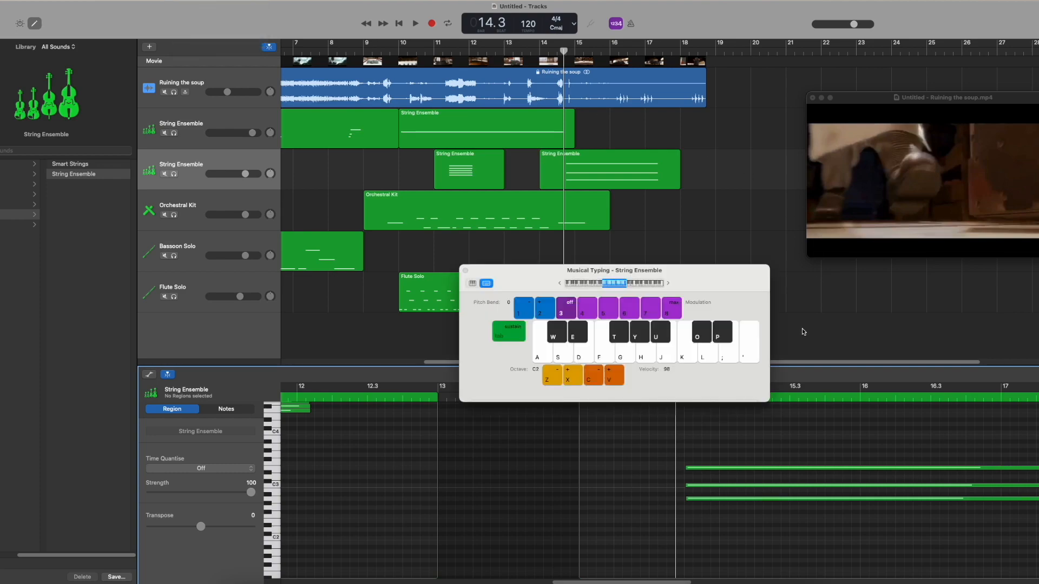
click(647, 358)
key(h)
key(k)
click(725, 361)
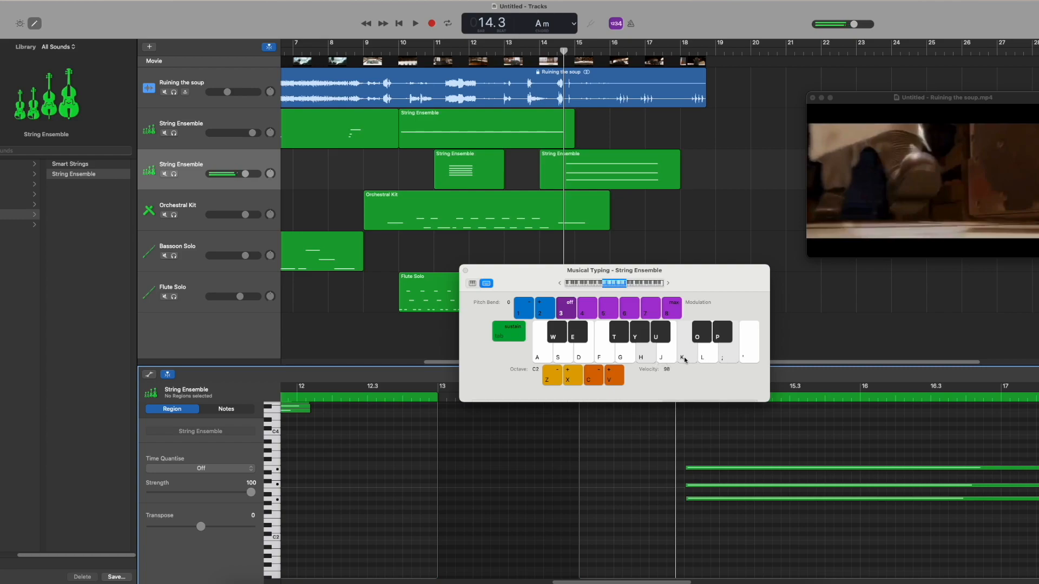
key(k)
key(semicolon)
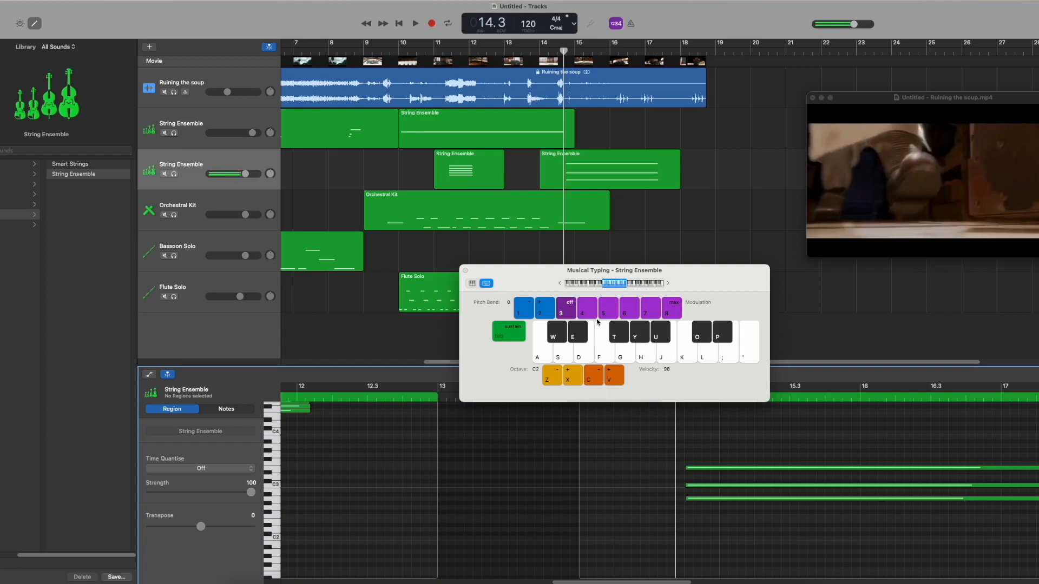
click(465, 271)
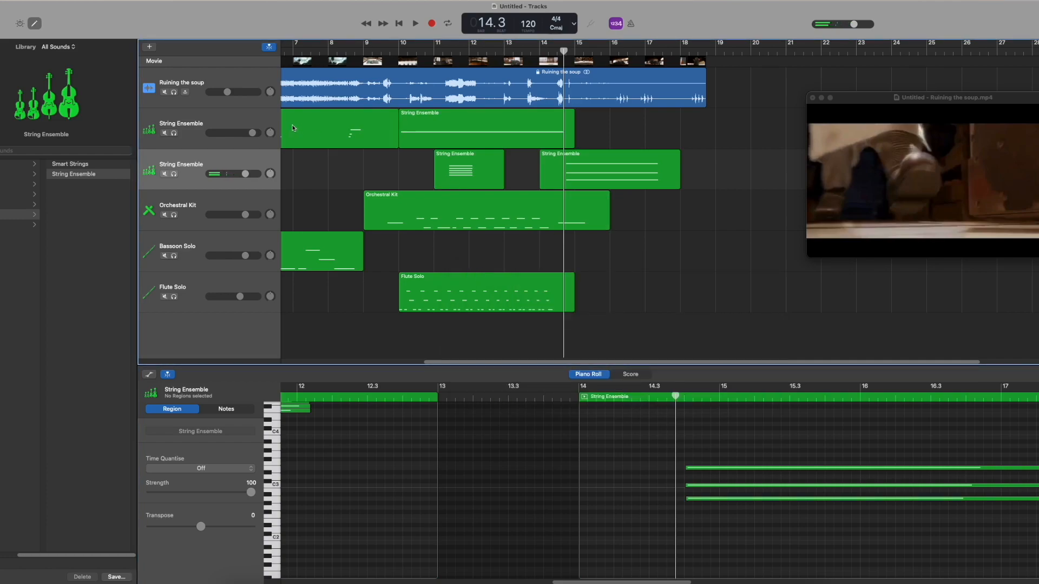
- Add a new software instrument track below Flute Solo and assign it the Trumpets sound from the orchestral Brass sounds
click(221, 278)
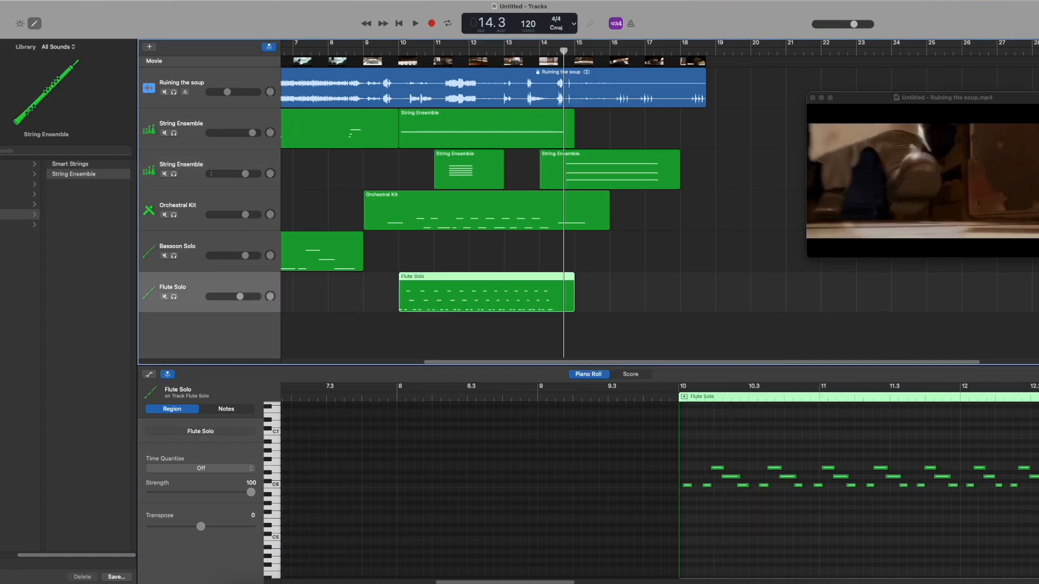
click(150, 49)
click(705, 364)
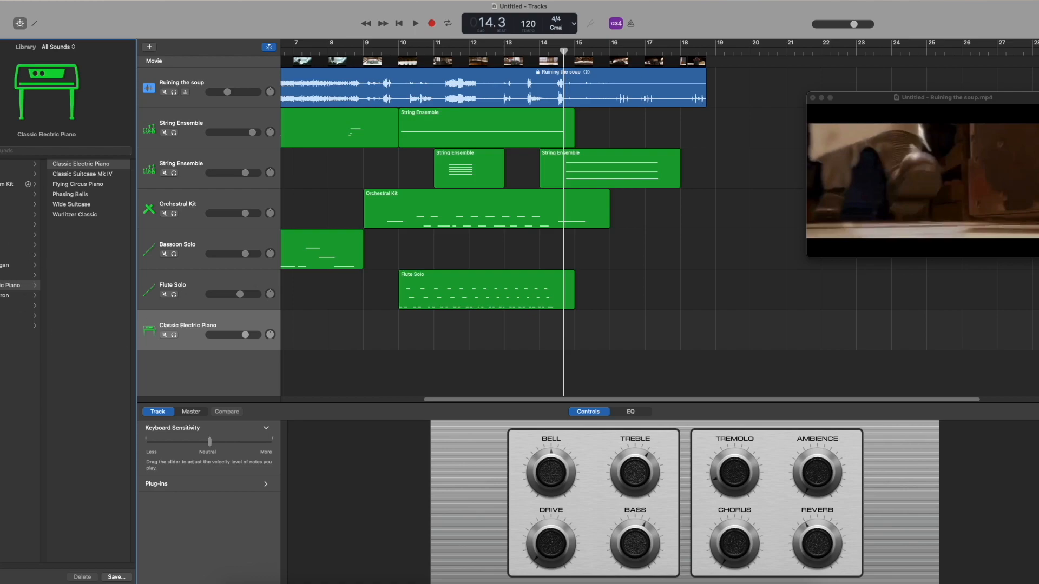
click(21, 224)
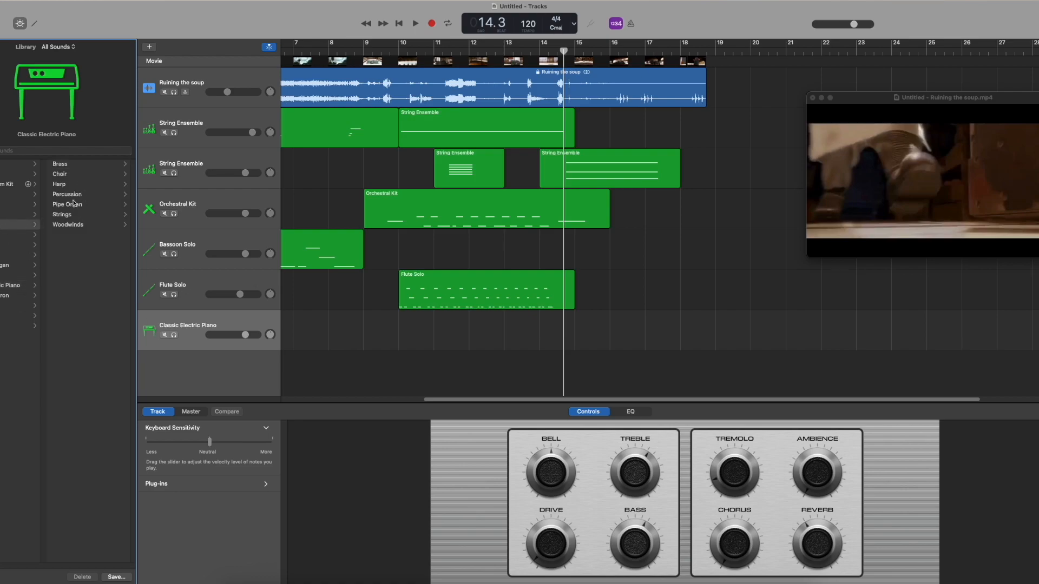
click(69, 164)
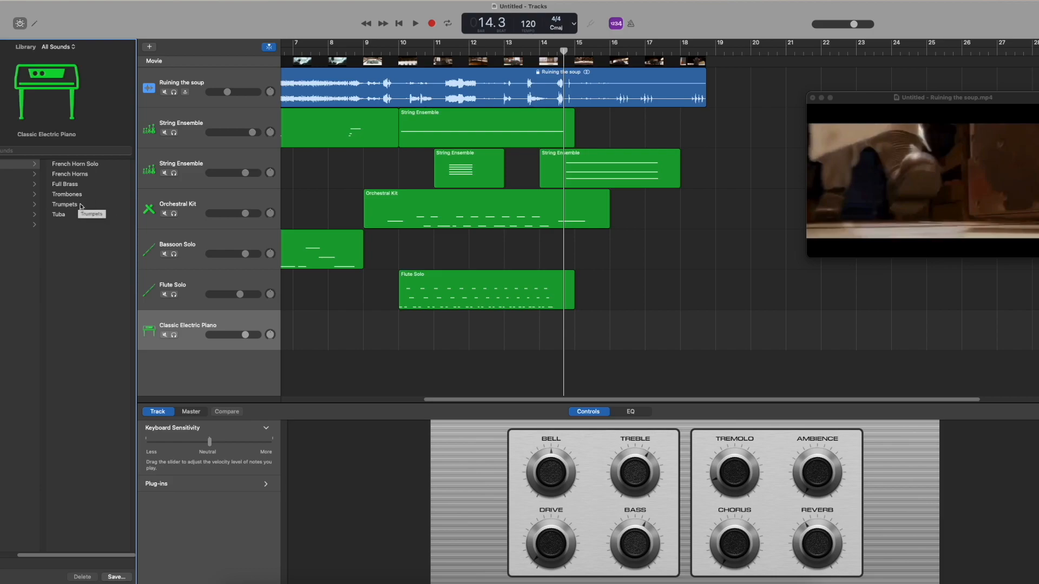
click(81, 206)
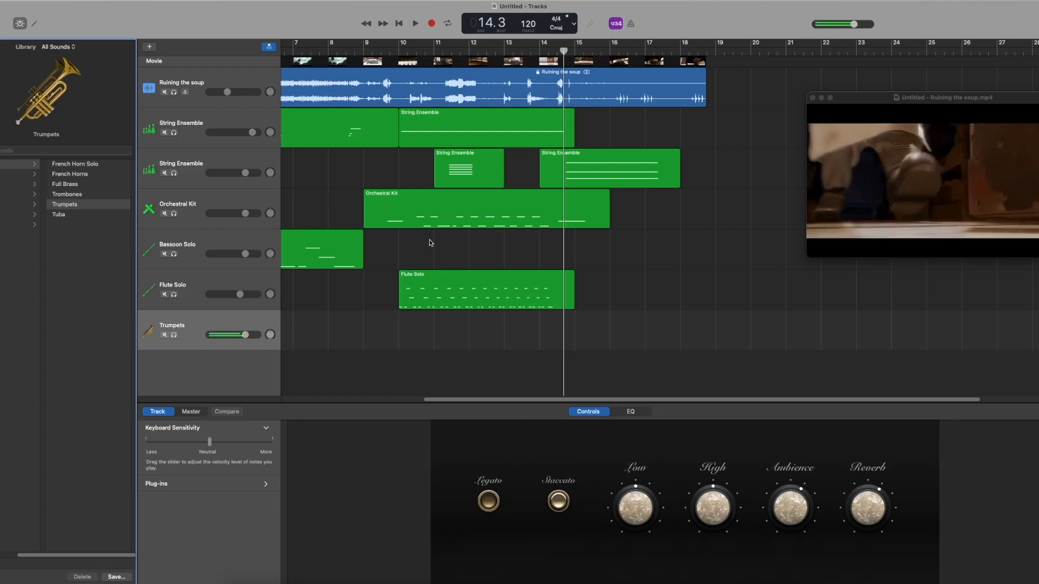
- Play from bar 14 beat 3 and record a short closing Trumpets phrase starting in bar 17, stopping at bar 19 beat 2
click(621, 276)
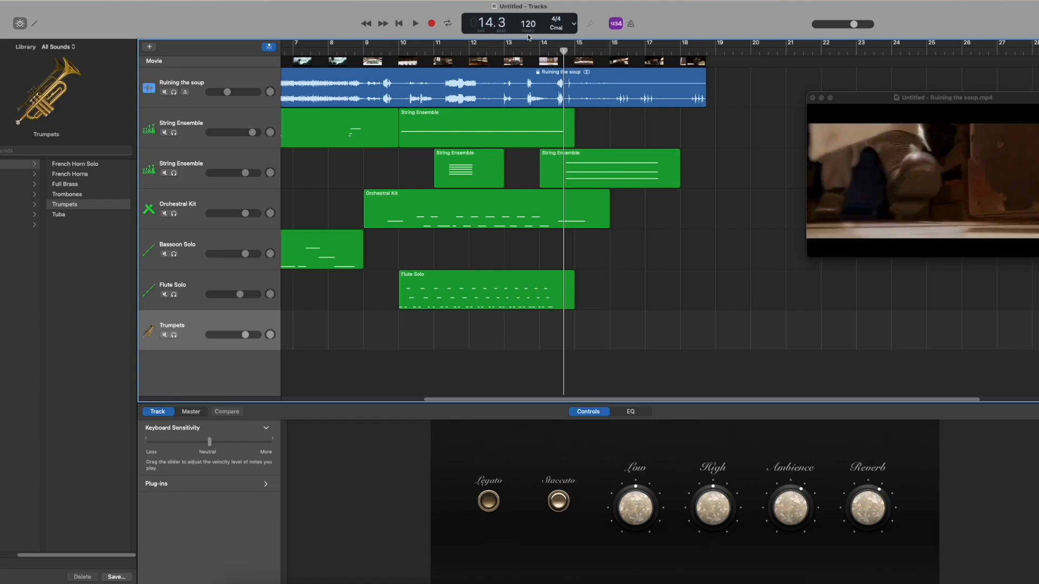
click(415, 24)
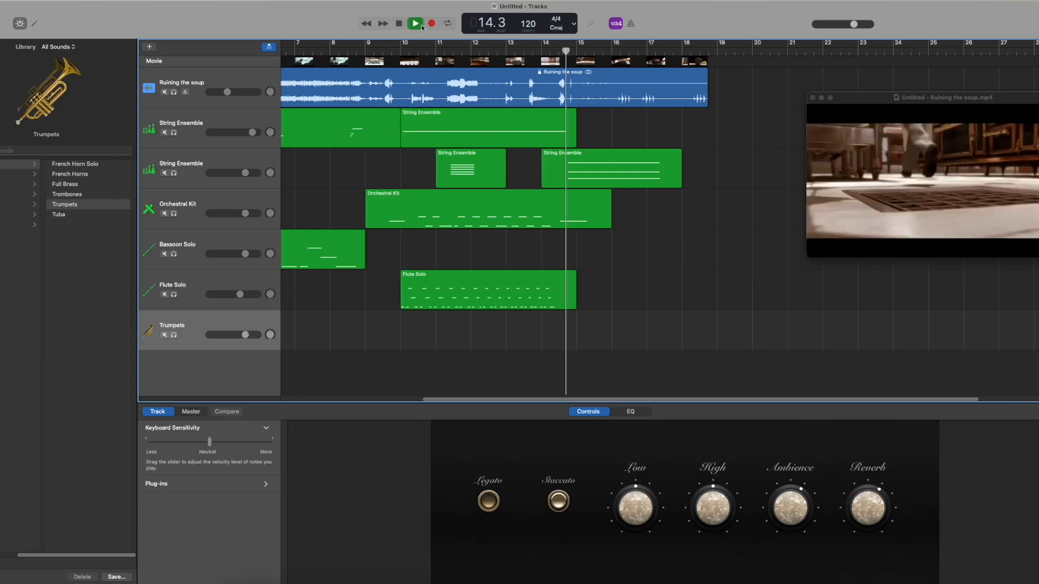
click(432, 24)
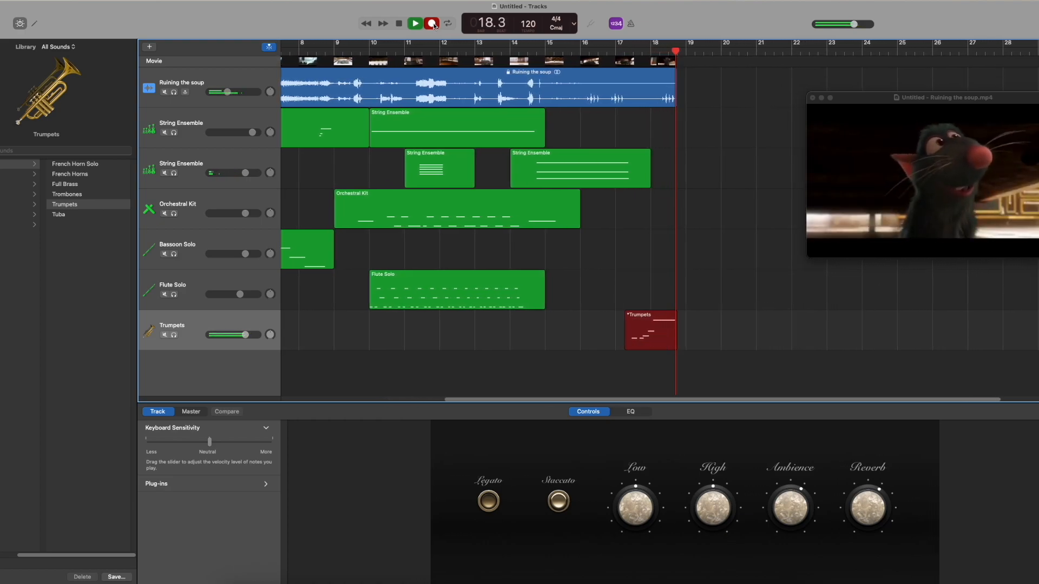
key(space)
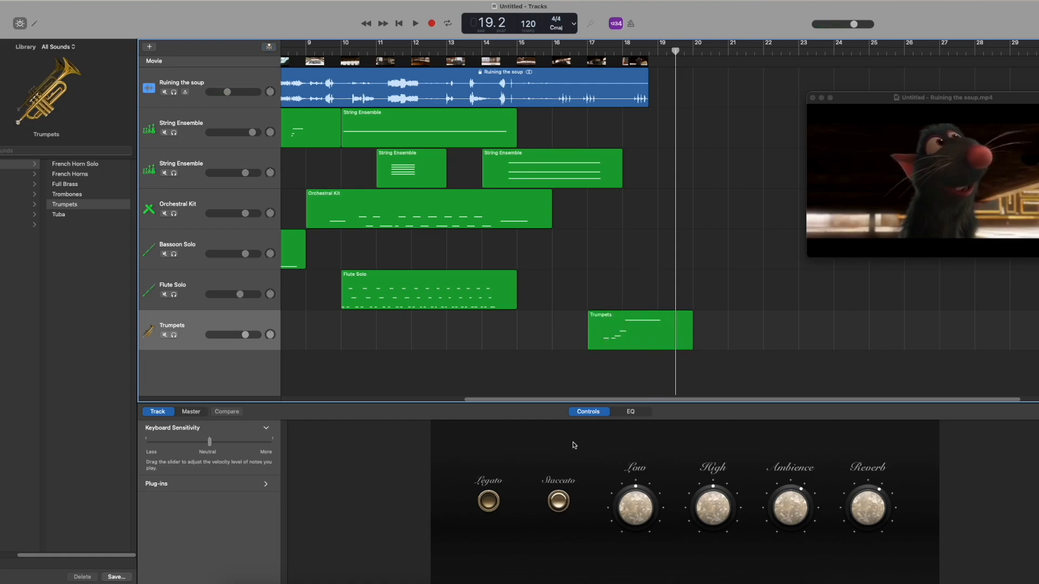
- Return the playhead to bar 1 and move the movie window over the middle of the arrangement
drag(629, 403, 447, 401)
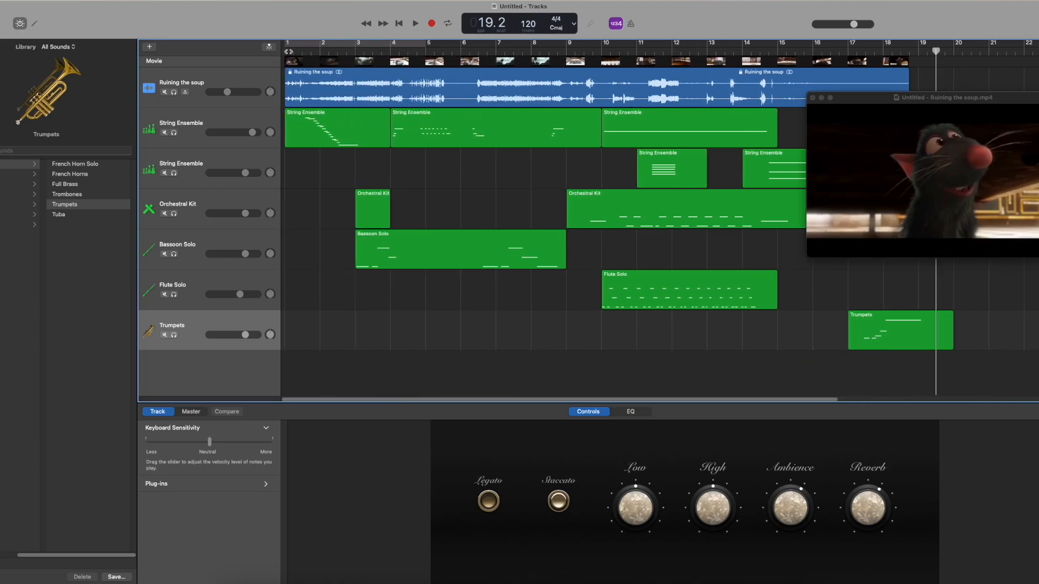
click(289, 51)
drag(911, 147, 580, 166)
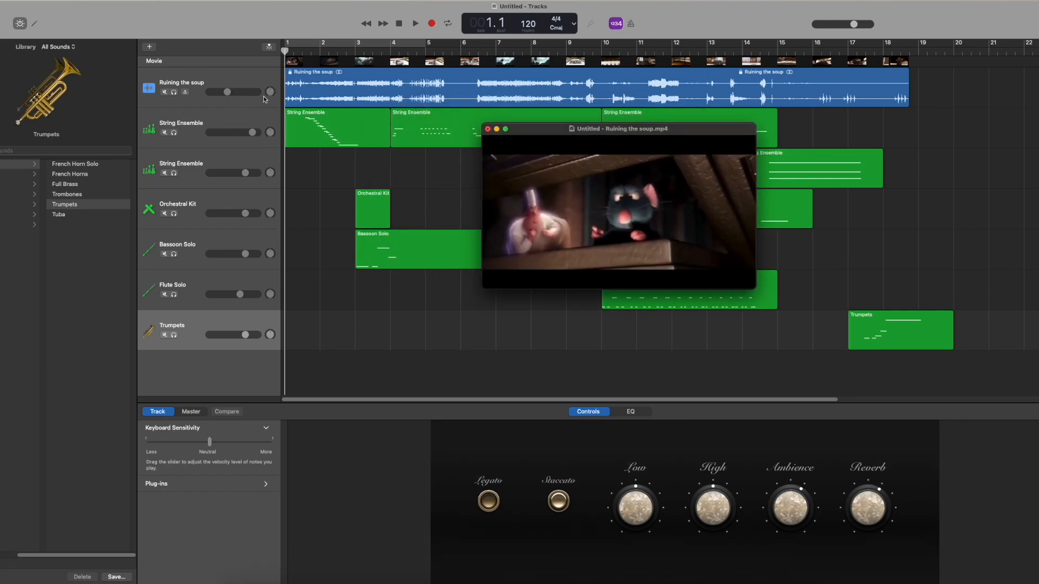
- Balance the volumes: Bassoon Solo at -0.5 dB, first String Ensemble at +3.7 dB, Flute Solo lower, and Trumpets and the movie's audio slightly higher
drag(245, 335, 246, 335)
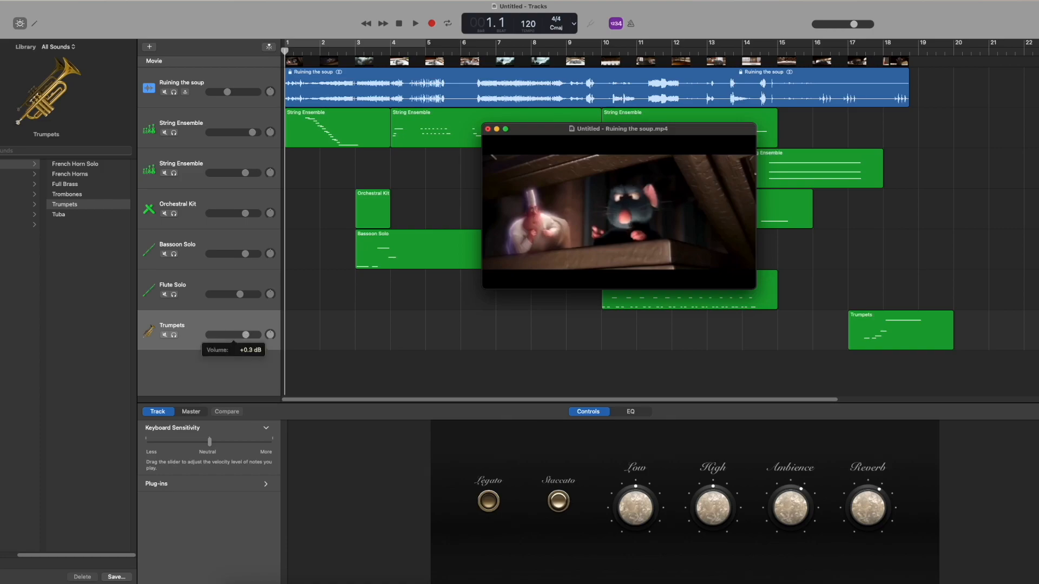
drag(240, 294, 235, 295)
drag(246, 335, 248, 335)
drag(236, 255, 235, 255)
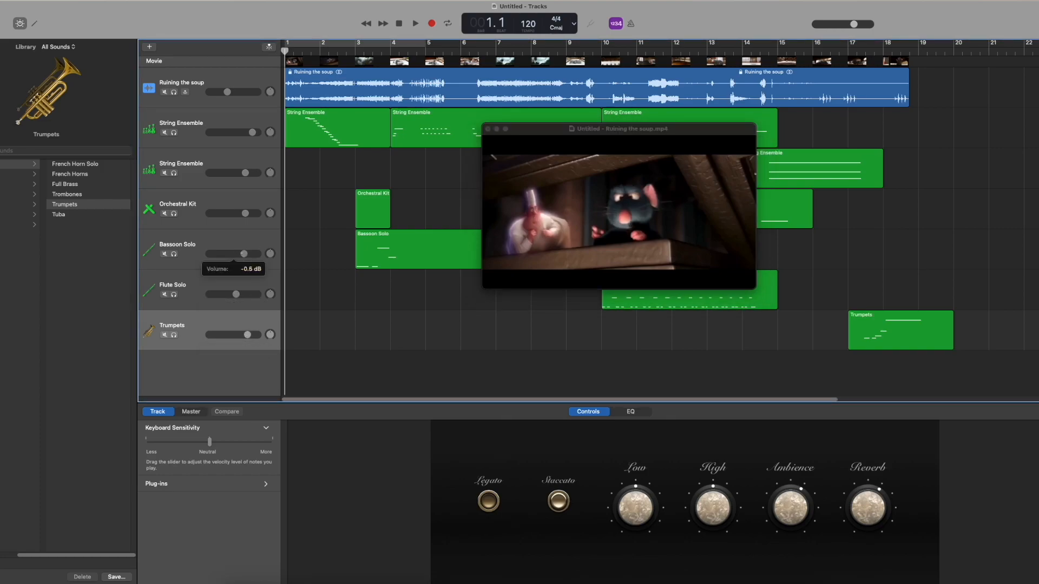
drag(252, 132, 253, 132)
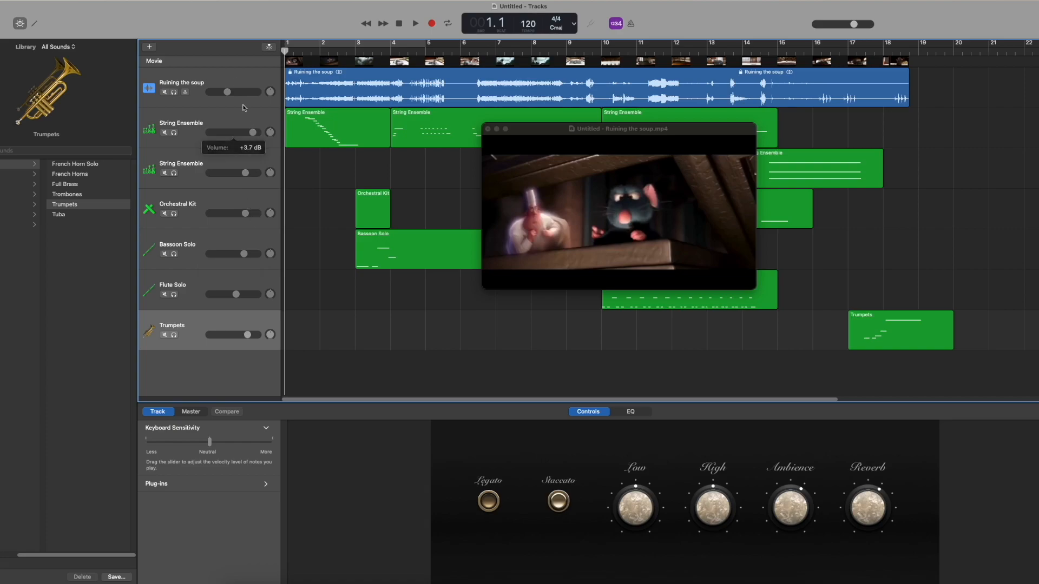
drag(228, 95, 227, 90)
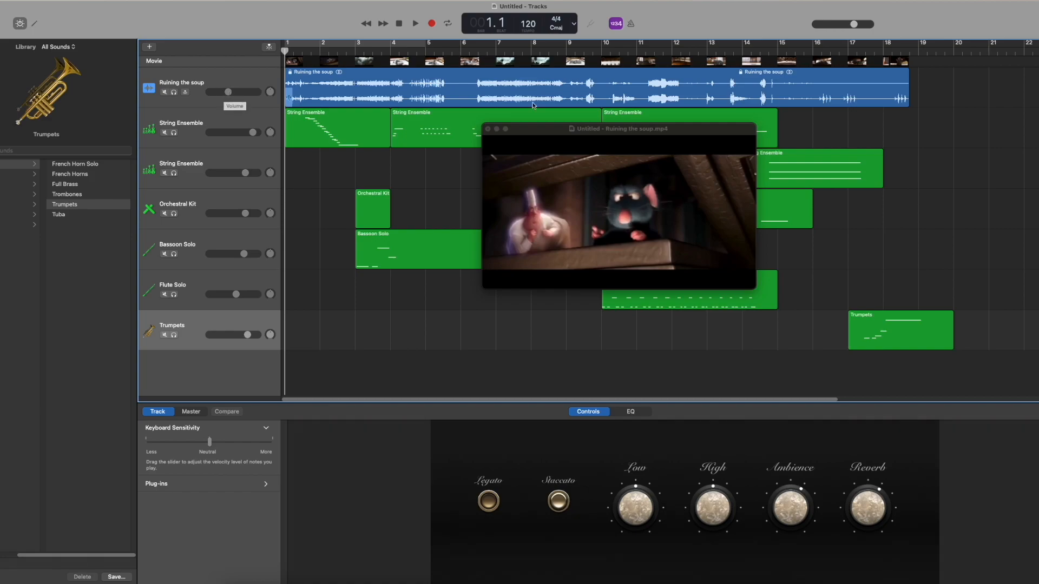
- Enlarge and centre the movie window, and play the whole score with the clip from bar 1 to bar 19 beat 3
drag(633, 161, 721, 102)
drag(572, 229, 260, 445)
drag(459, 284, 487, 292)
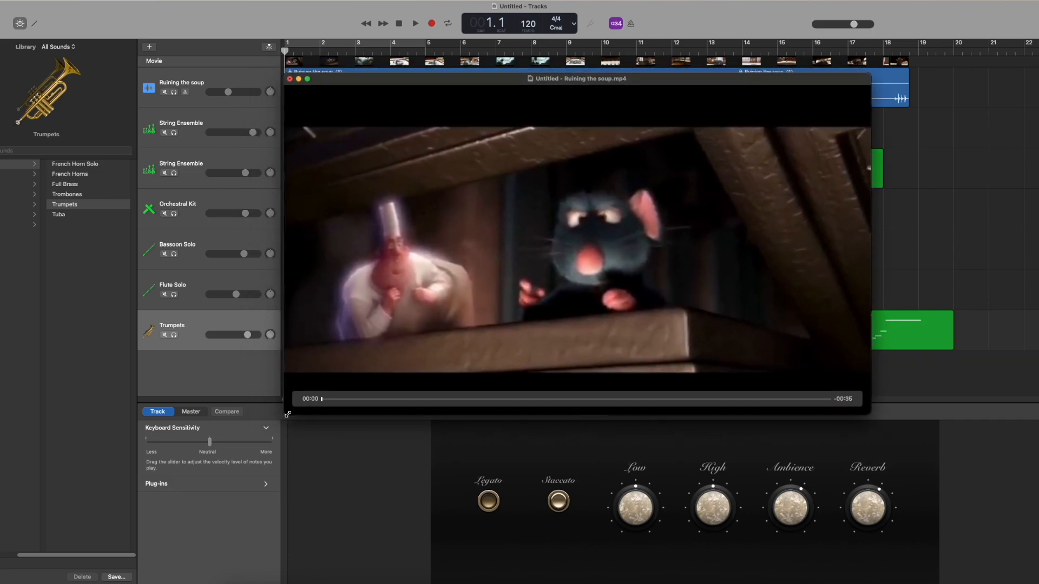
drag(285, 416, 281, 417)
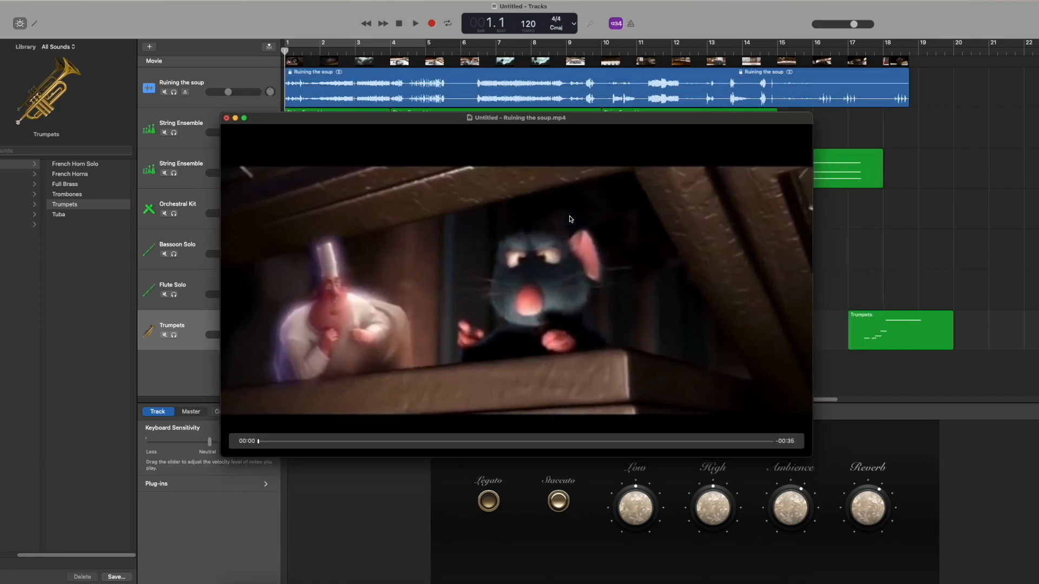
click(416, 24)
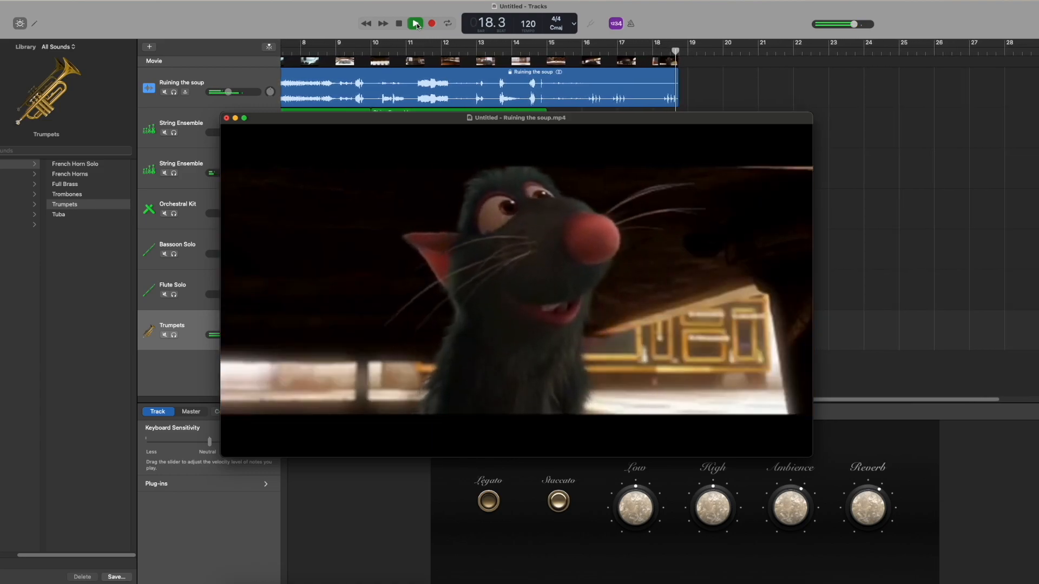
click(399, 24)
- Raise the volume of the Ruining the soup audio track slightly and shrink the movie window, placing it clear of the recorded regions
drag(326, 123, 549, 120)
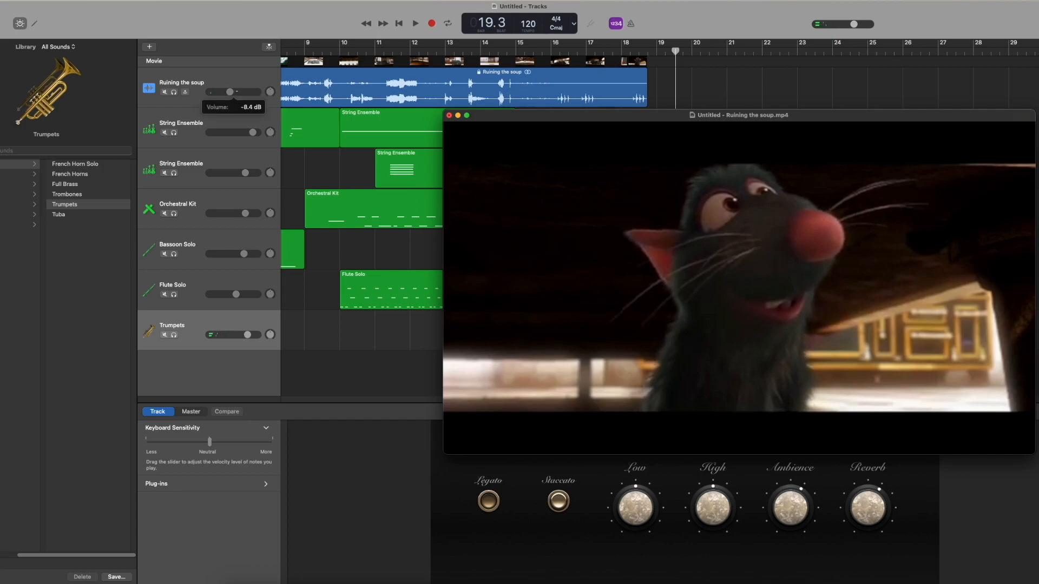
drag(711, 147, 582, 152)
drag(317, 115, 632, 294)
drag(758, 299, 860, 185)
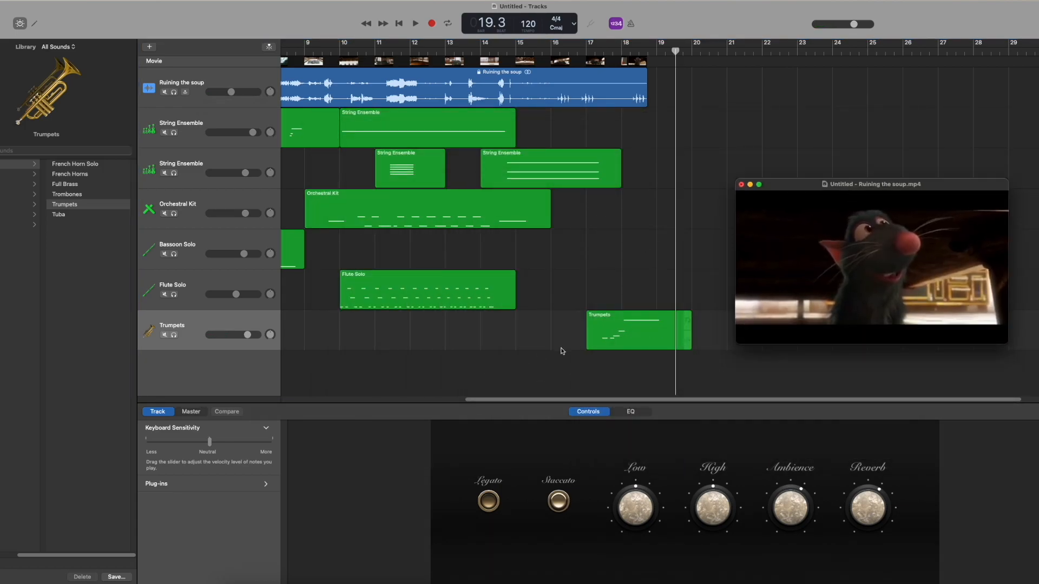
- Bring the arrangement back into view from bar 1 and place the movie window over the Bassoon Solo and Flute Solo tracks
drag(577, 401, 350, 398)
drag(844, 219, 847, 184)
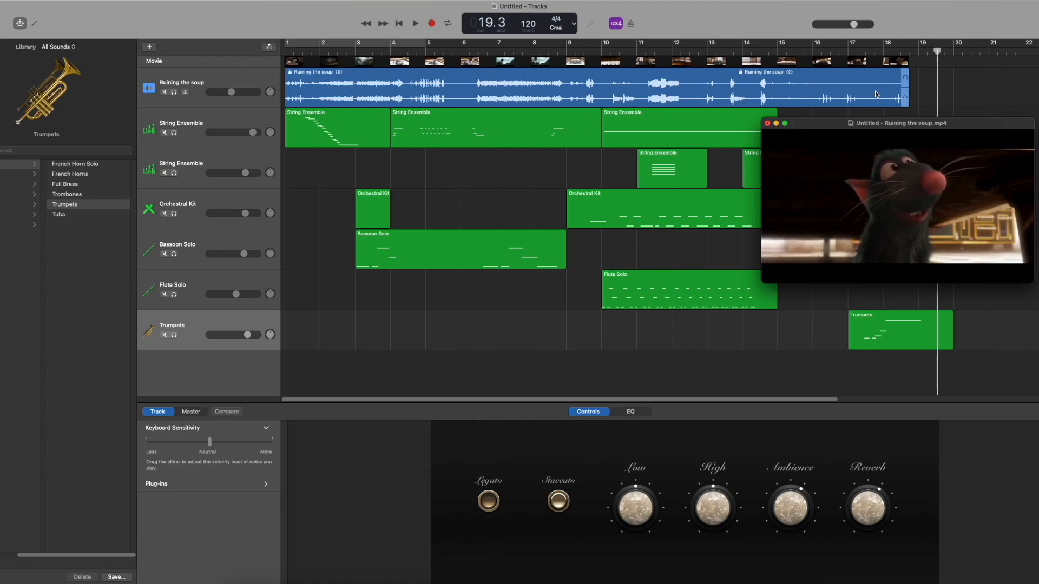
drag(808, 126, 460, 243)
click(451, 184)
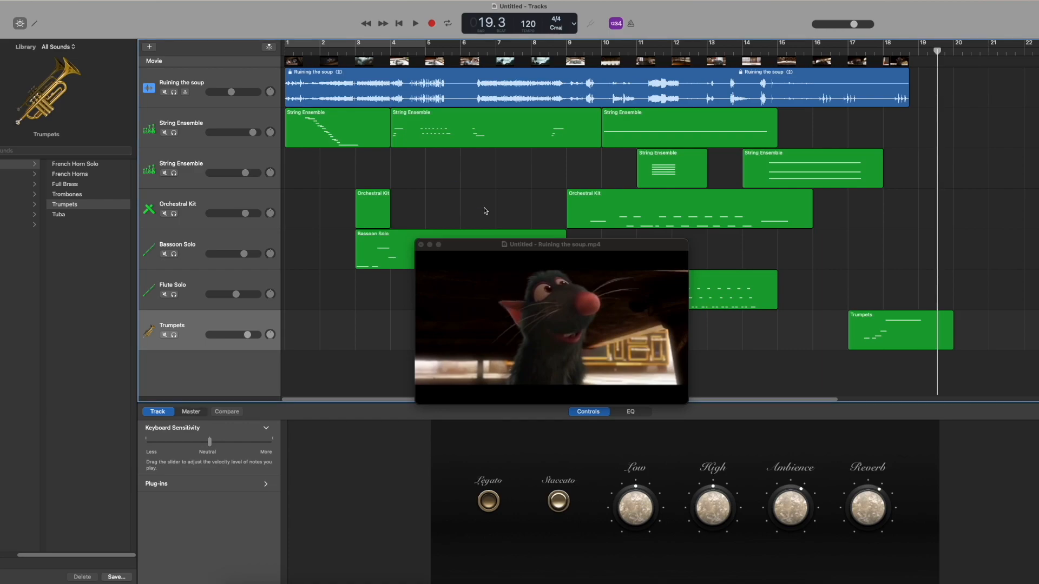